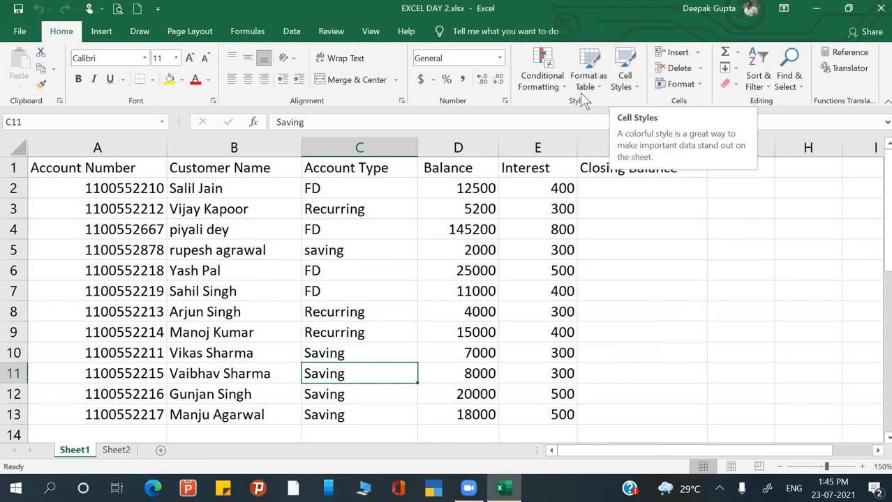
# Examine the account table's columns from Account Number to Closing Balance and the records in them
pyautogui.click(349, 247)
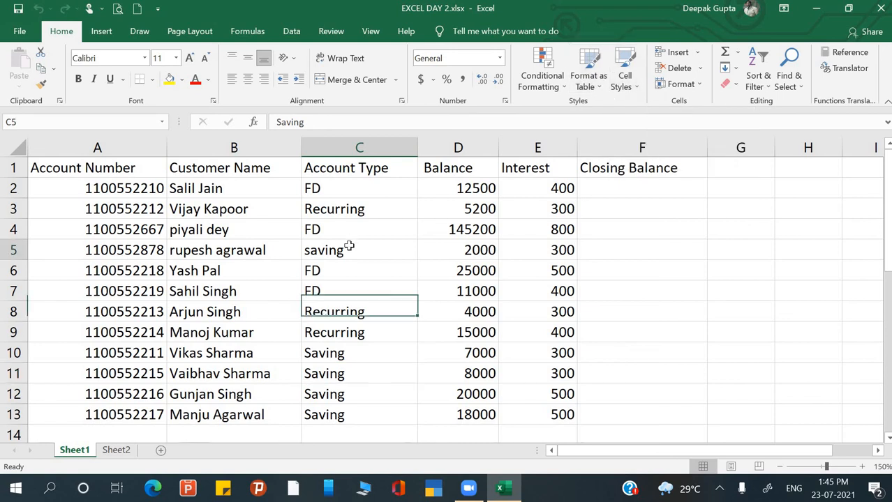
pyautogui.click(217, 196)
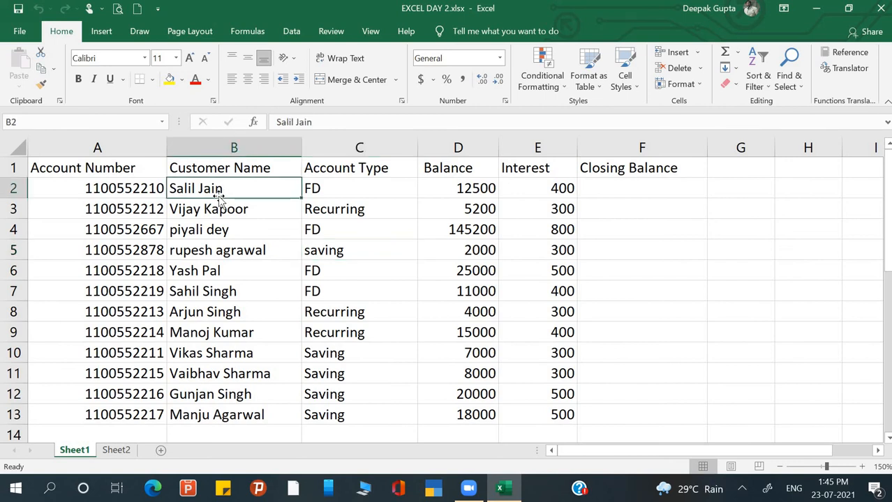
pyautogui.click(152, 206)
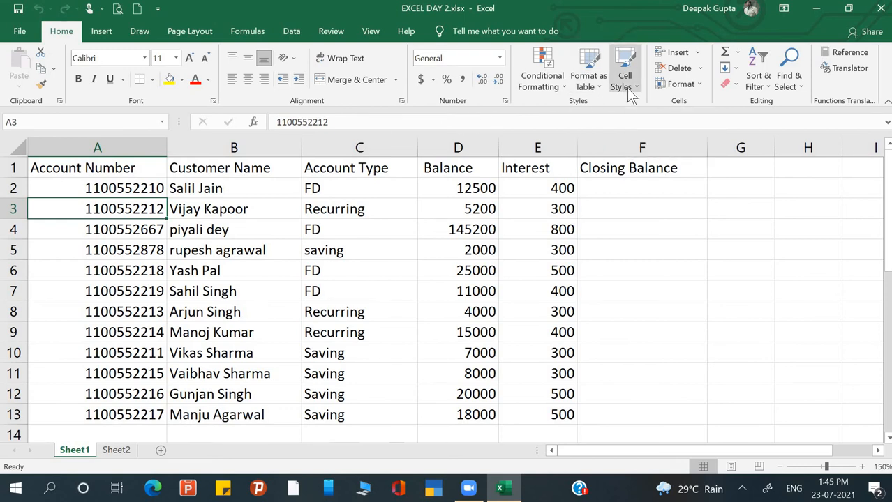
pyautogui.click(332, 252)
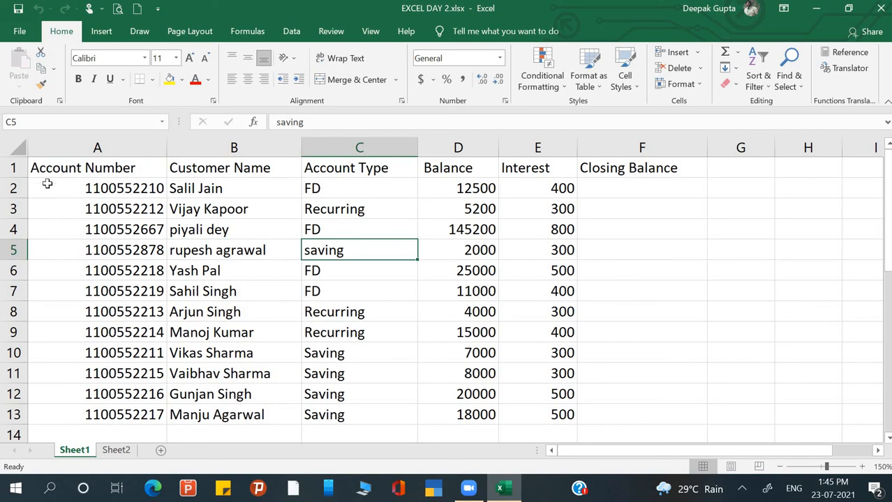
pyautogui.moveTo(69, 169); pyautogui.dragTo(613, 353)
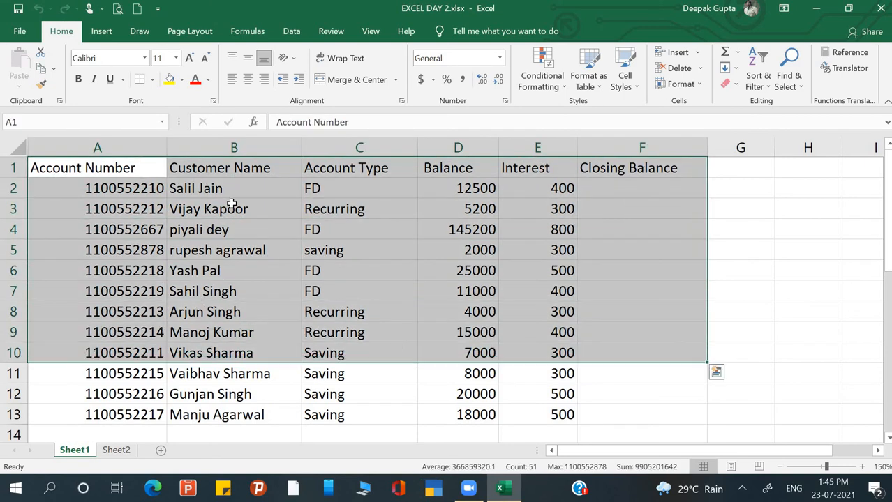
pyautogui.click(232, 208)
pyautogui.click(351, 190)
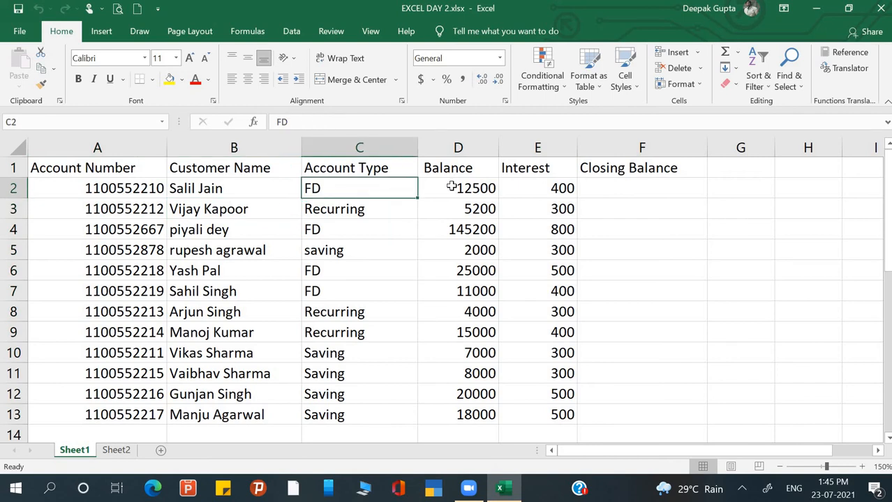
pyautogui.click(452, 186)
pyautogui.click(558, 188)
pyautogui.click(623, 185)
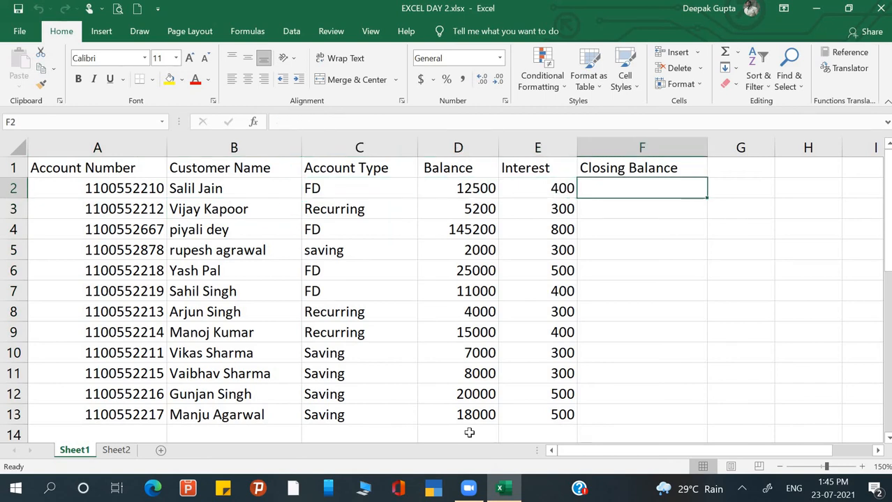
# Read the numbered task instructions below the account table and compare the first one with the data
pyautogui.scroll(-4, 469, 426)
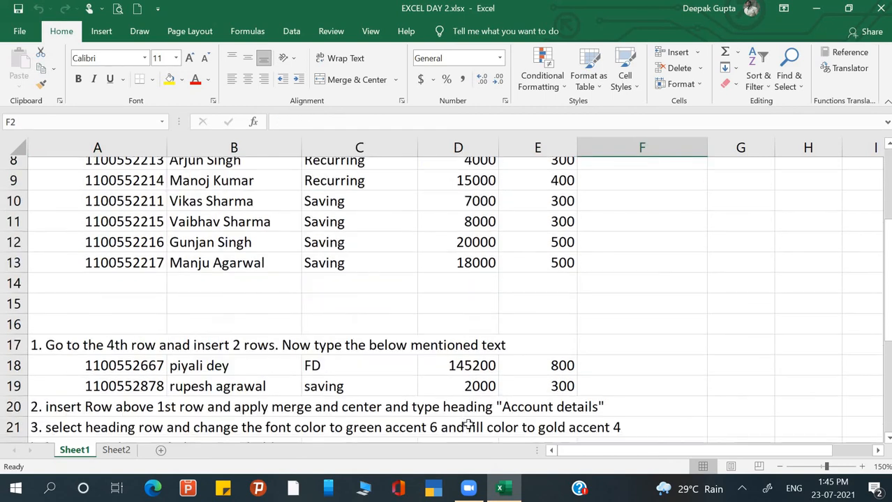
pyautogui.scroll(-1, 98, 293)
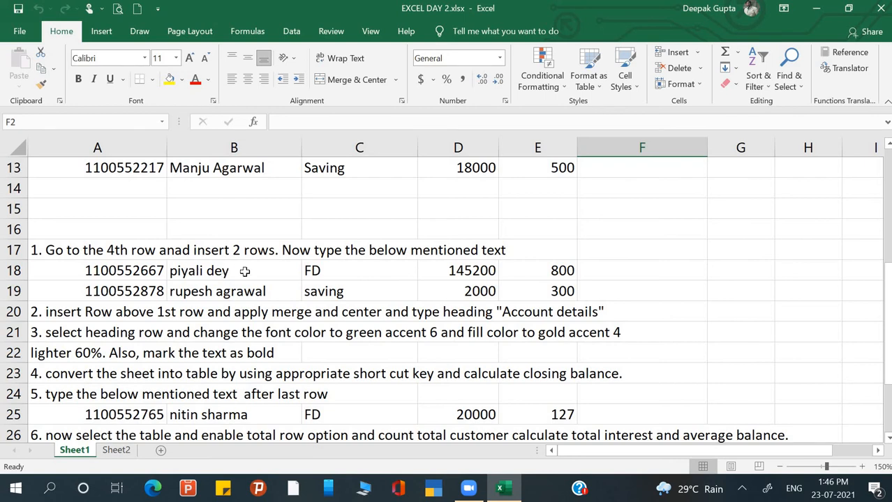
pyautogui.scroll(1, 244, 273)
pyautogui.scroll(4, 244, 272)
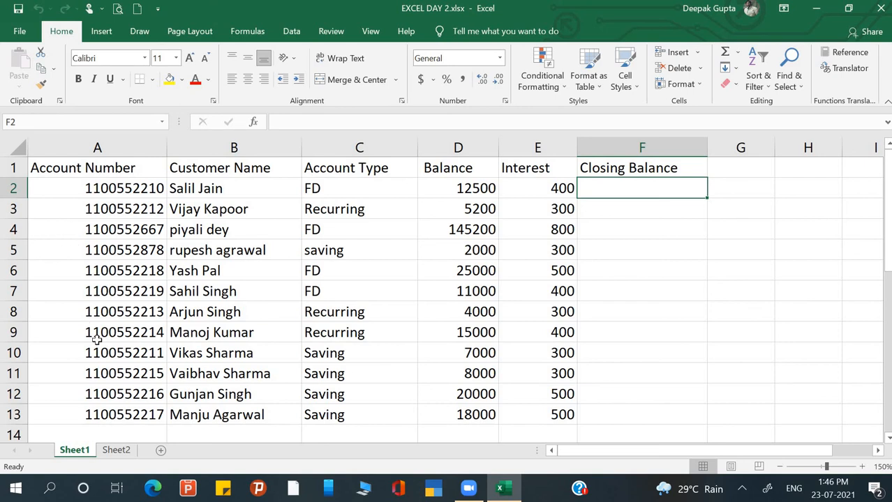
pyautogui.scroll(-2, 97, 340)
pyautogui.scroll(-1, 97, 340)
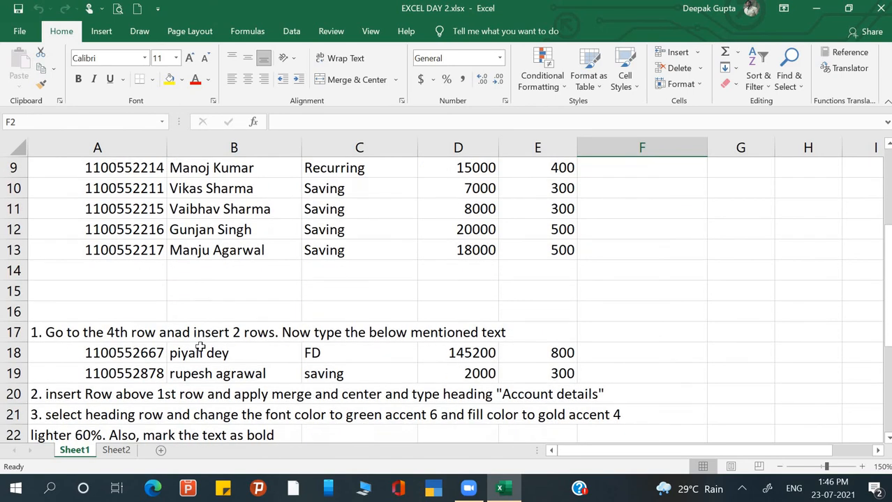
pyautogui.scroll(3, 293, 342)
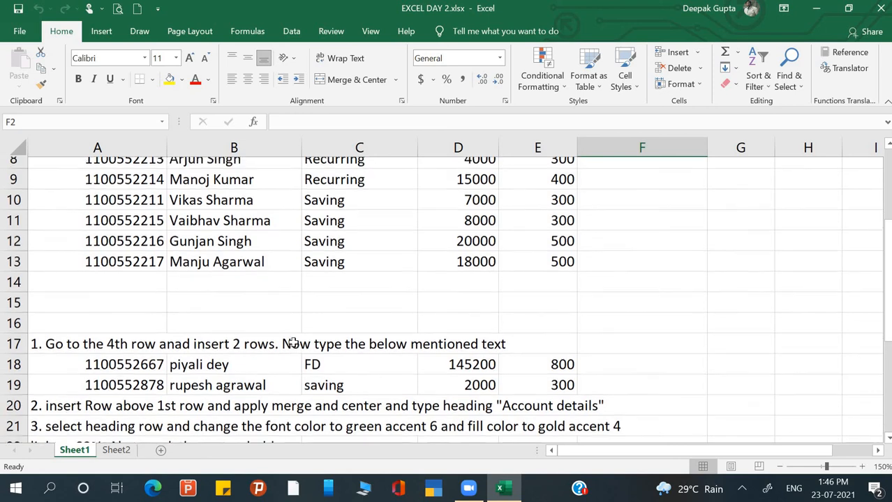
# Insert two blank sheet rows at rows 4 and 5 of the account table
pyautogui.moveTo(48, 230); pyautogui.dragTo(347, 230)
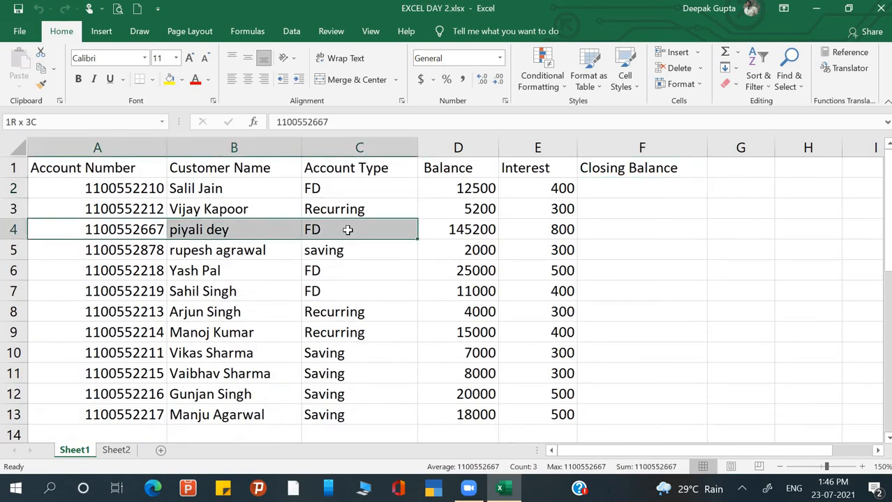
pyautogui.click(14, 230)
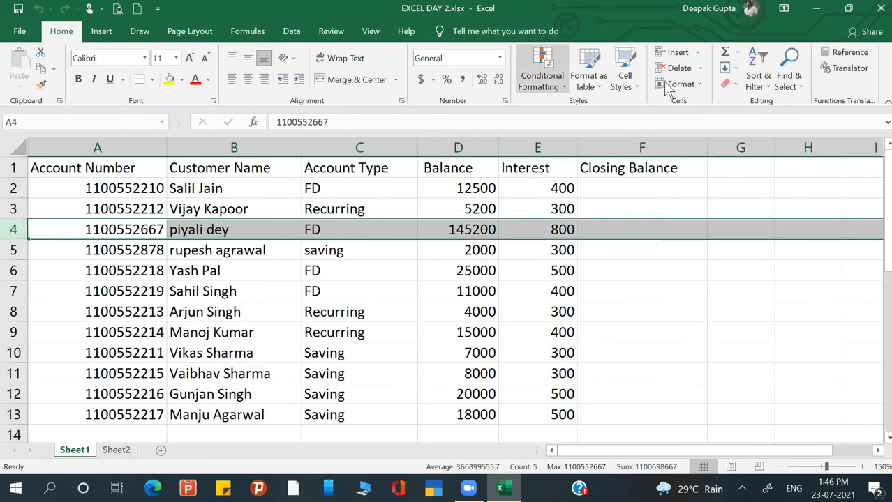
pyautogui.click(188, 250)
pyautogui.moveTo(15, 232); pyautogui.dragTo(6, 255)
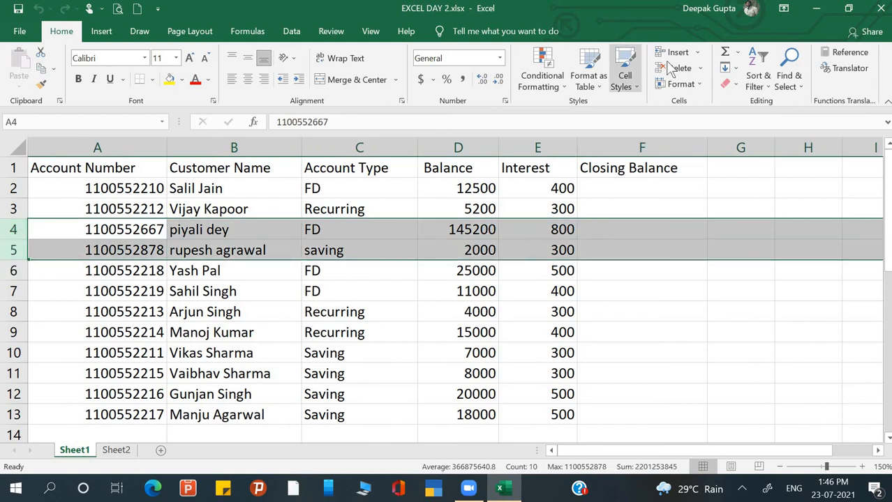
pyautogui.click(695, 52)
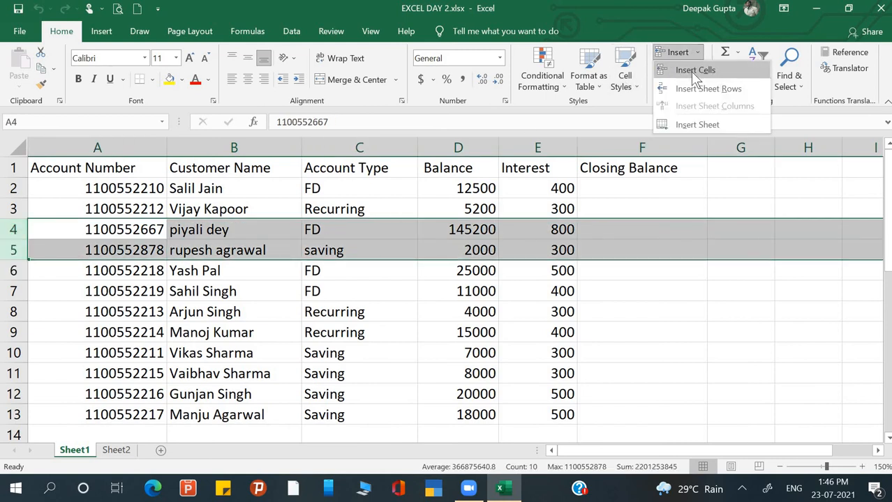
pyautogui.click(683, 88)
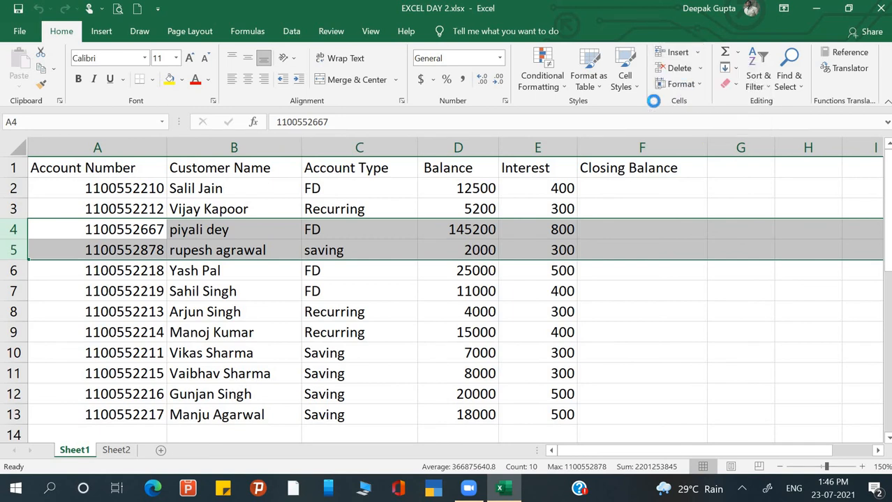
pyautogui.click(213, 249)
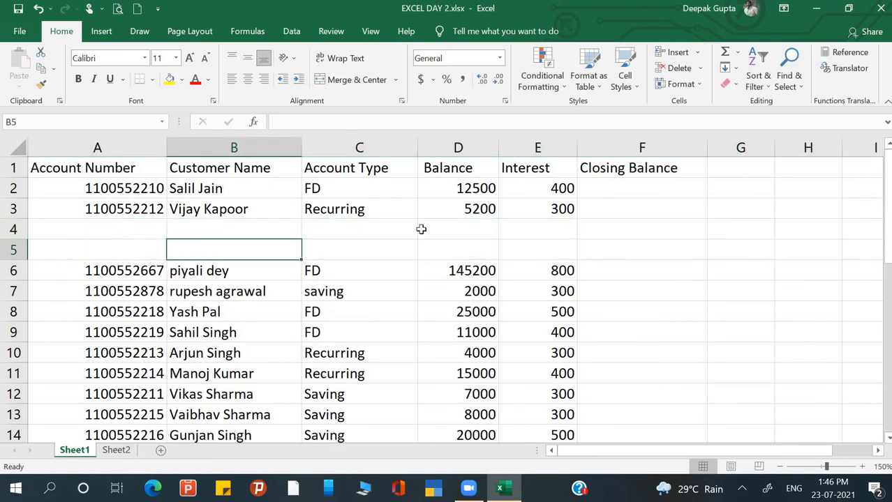
# Copy the two sample records under instruction 1 (A20:E21) into the blank rows starting at A4
pyautogui.scroll(-3, 425, 316)
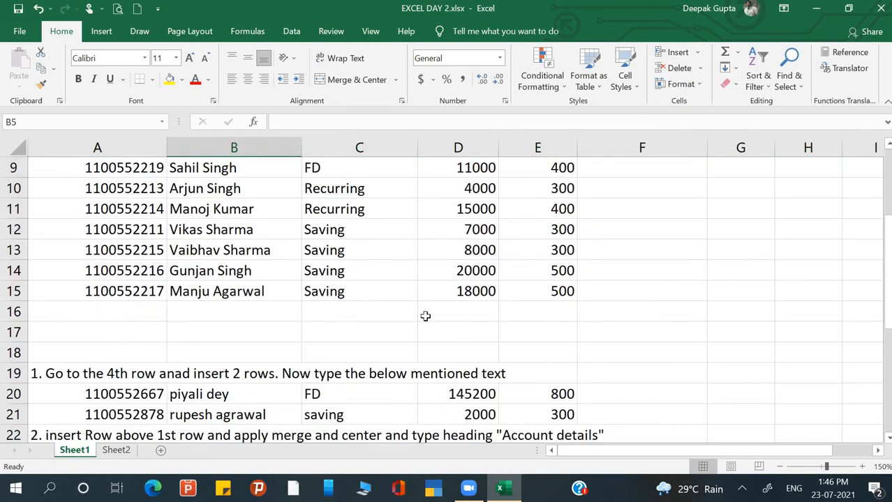
pyautogui.moveTo(140, 370); pyautogui.dragTo(559, 392)
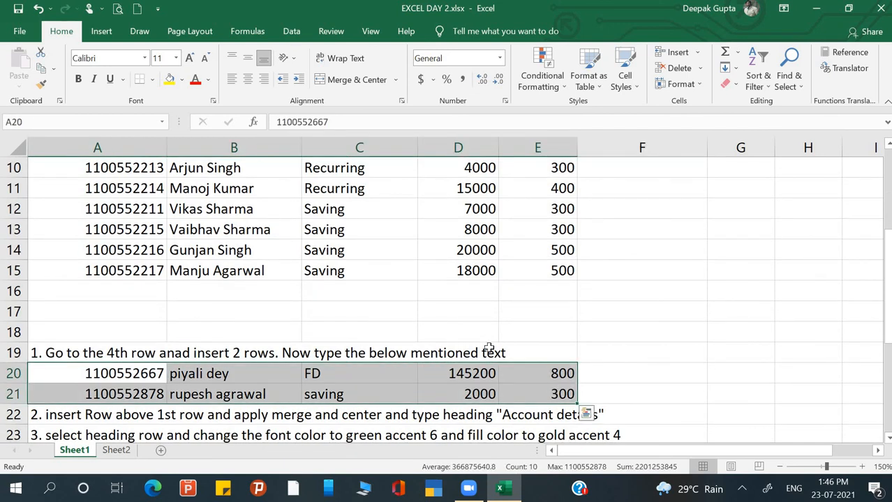
pyautogui.hotkey('ctrl', 'c')
pyautogui.scroll(3, 462, 313)
pyautogui.click(144, 234)
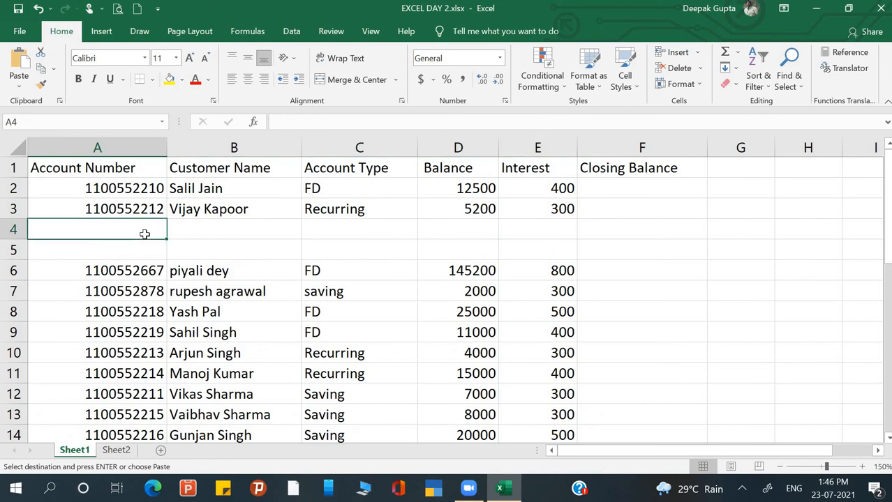
pyautogui.hotkey('ctrl', 'v')
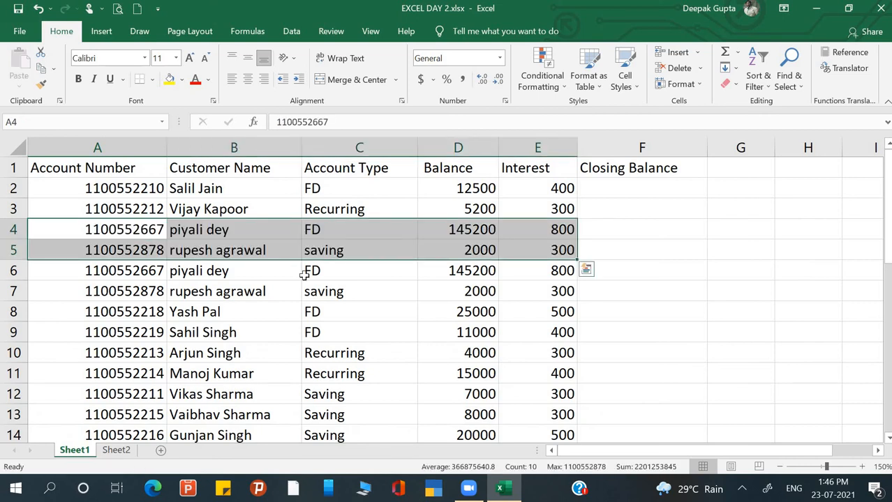
pyautogui.click(228, 291)
# Check instruction 2 below the data and insert a blank row above the column headers in row 1
pyautogui.scroll(-3, 229, 292)
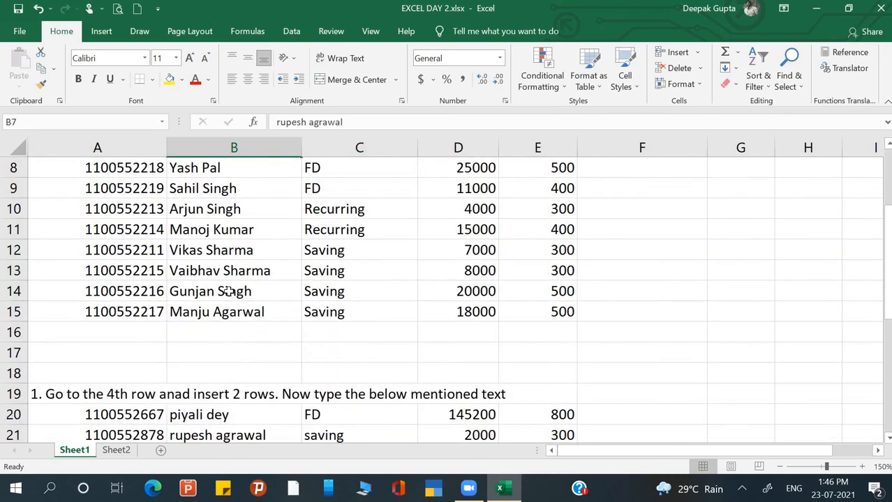
pyautogui.scroll(-2, 229, 291)
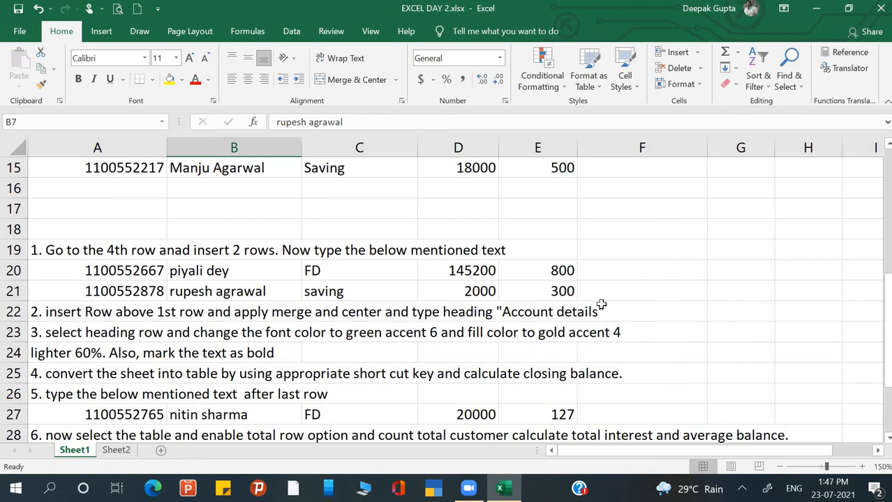
pyautogui.scroll(5, 600, 304)
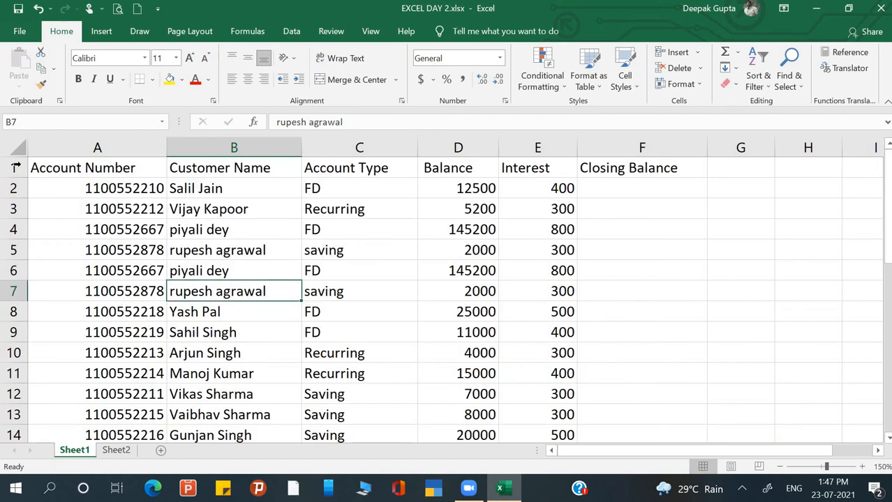
pyautogui.click(15, 167)
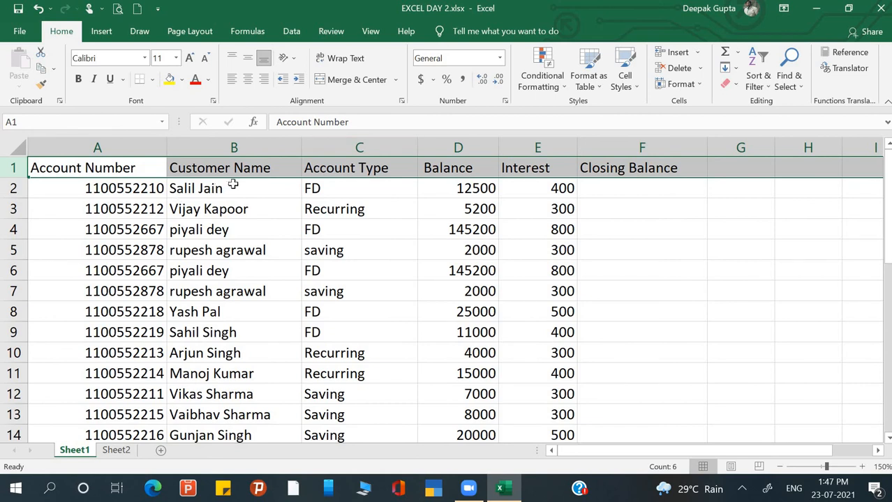
pyautogui.hotkey('ctrl', 'shift', '+')
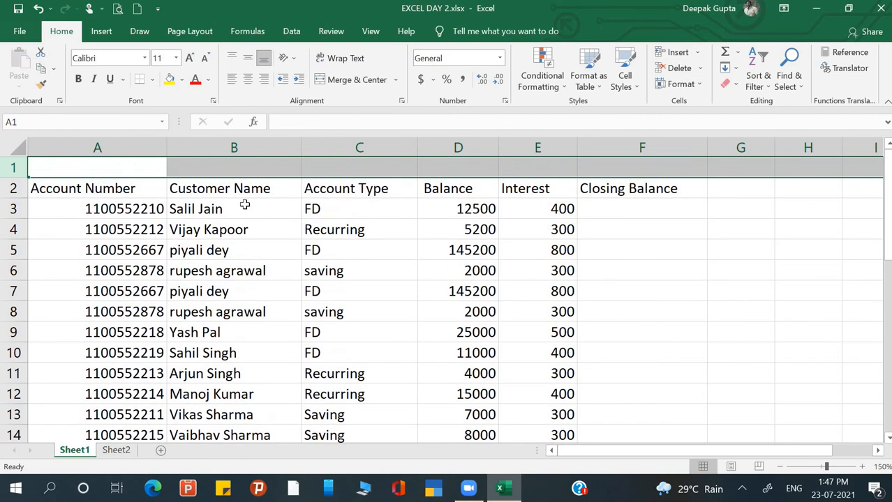
pyautogui.click(243, 205)
# Merge and center cells A1:F1 and enter the heading "Account Details"
pyautogui.moveTo(116, 169); pyautogui.dragTo(619, 160)
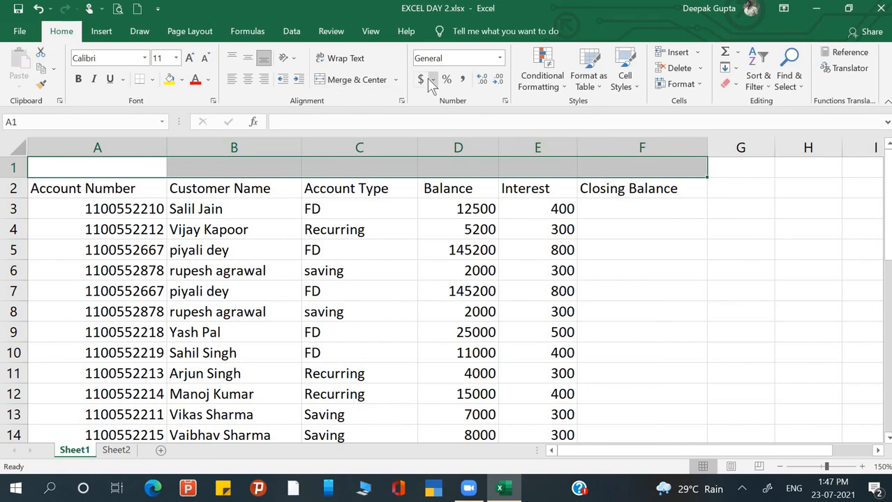
pyautogui.click(349, 80)
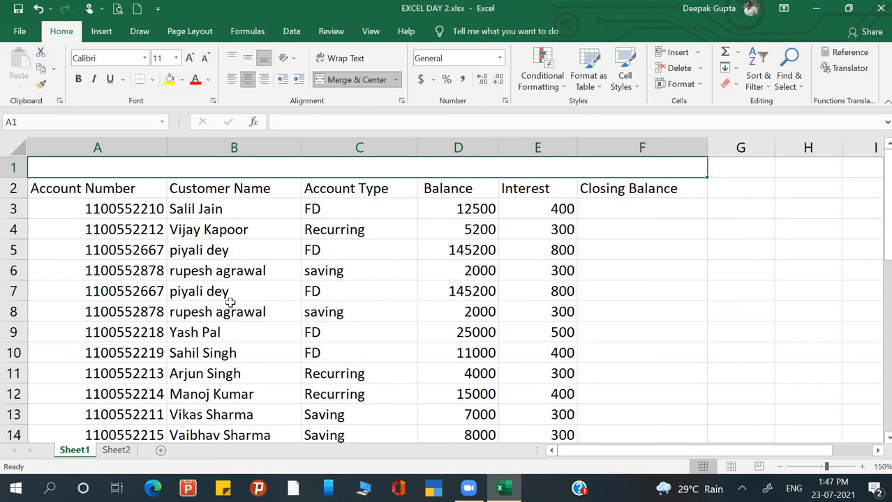
pyautogui.write('Account')
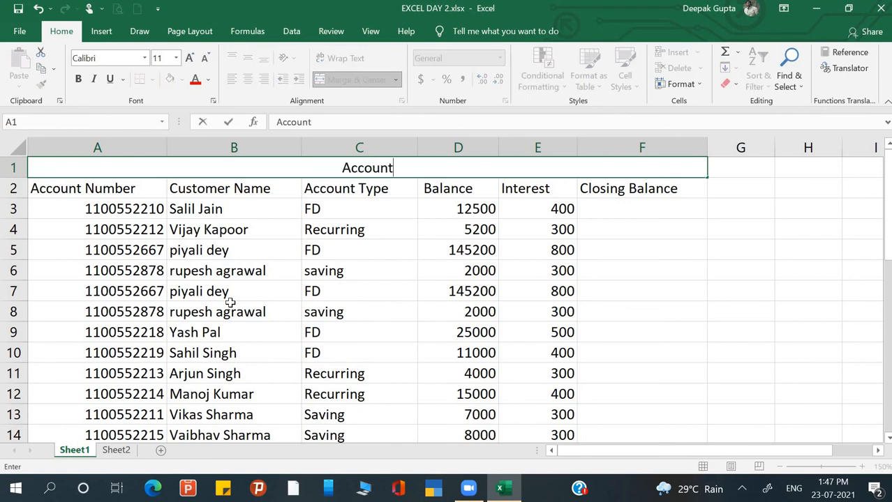
pyautogui.write(' Details')
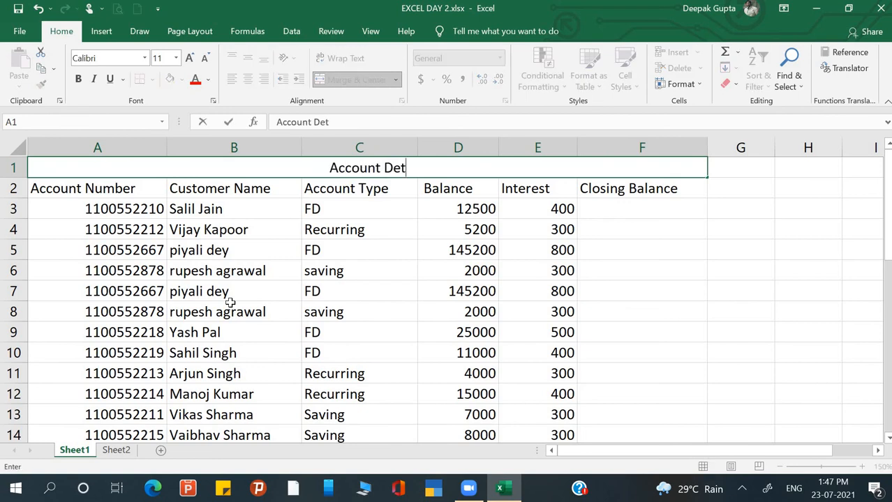
pyautogui.press('Return')
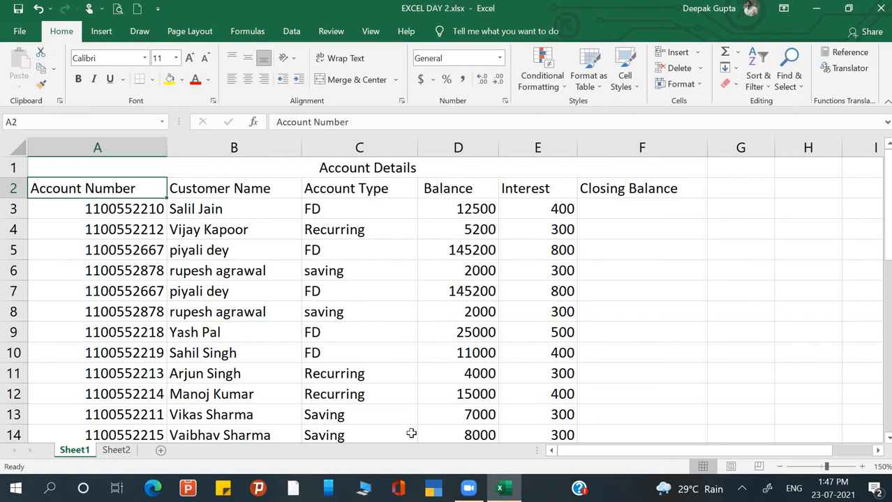
# Format the merged "Account Details" heading as bold with Green, Accent 6 font color and Gold, Accent 4, Lighter 60% fill
pyautogui.scroll(-6, 411, 433)
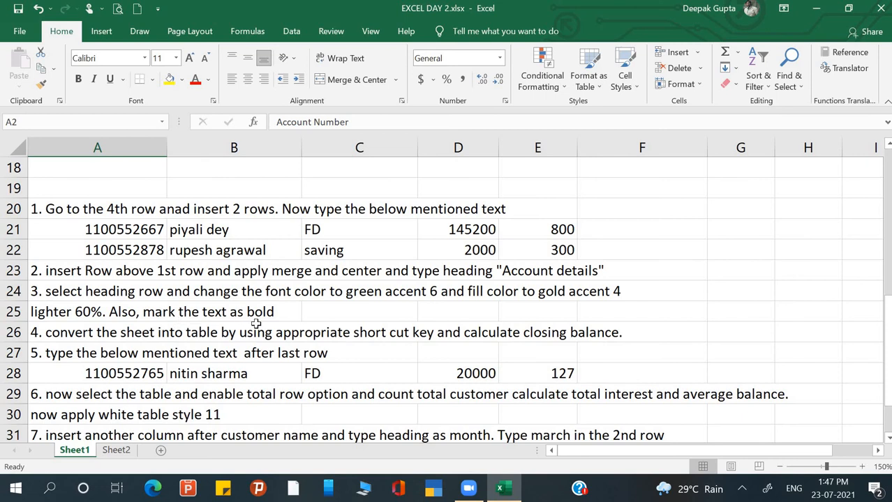
pyautogui.scroll(6, 256, 324)
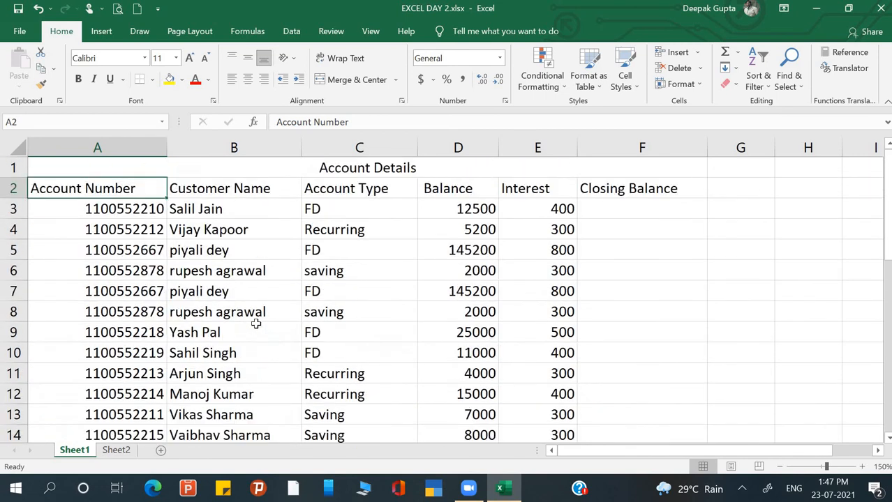
pyautogui.click(295, 174)
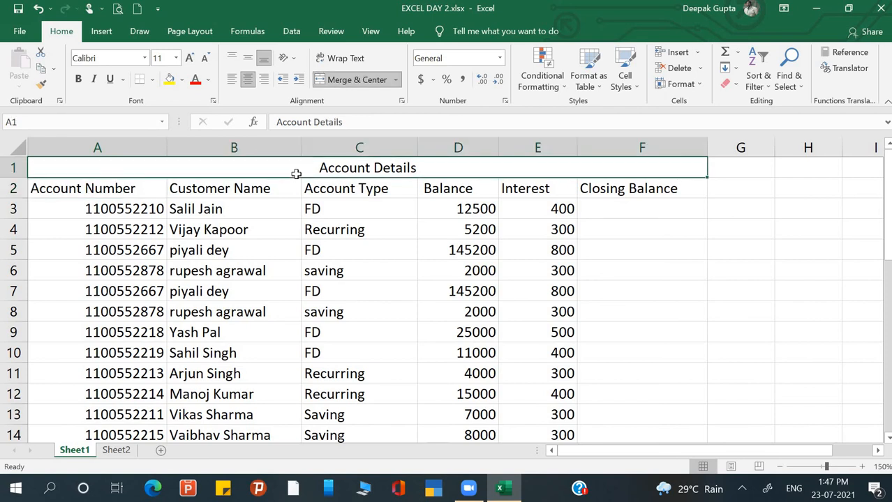
pyautogui.hotkey('ctrl', 'b')
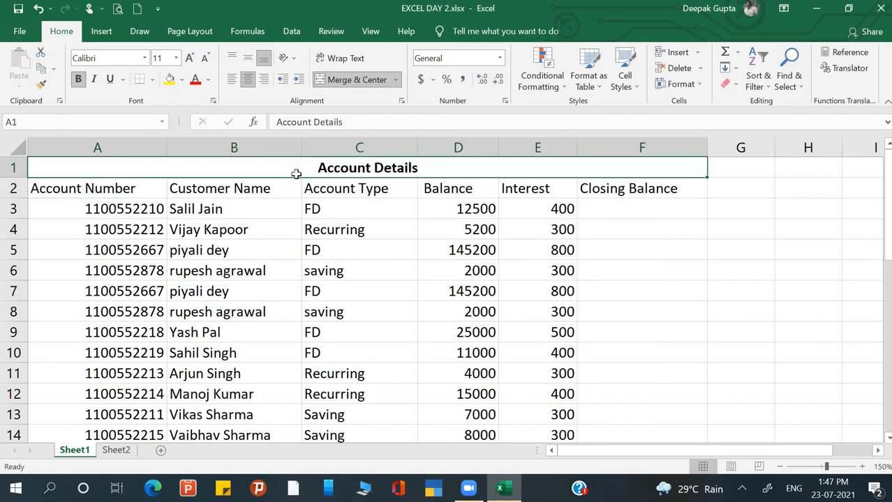
pyautogui.click(208, 80)
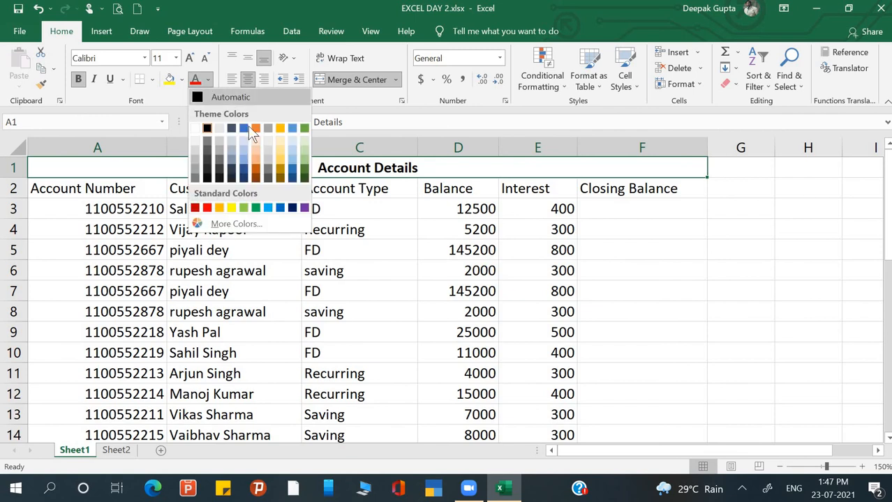
pyautogui.click(304, 129)
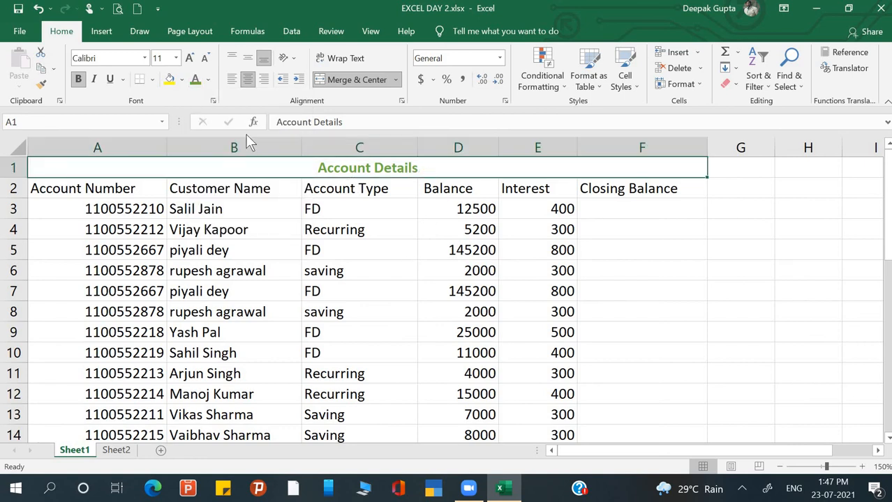
pyautogui.click(181, 80)
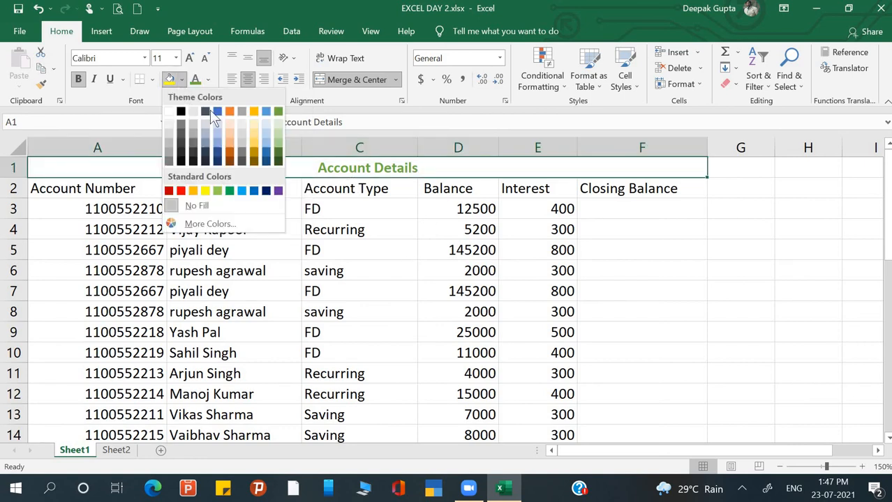
pyautogui.click(254, 136)
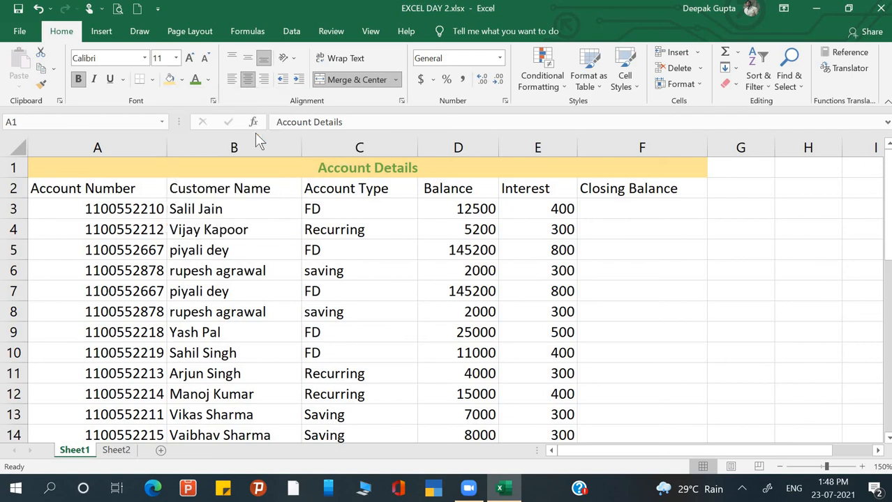
# Read instruction 4 below the data and check the extent of the account data it applies to
pyautogui.click(502, 307)
pyautogui.scroll(-6, 503, 307)
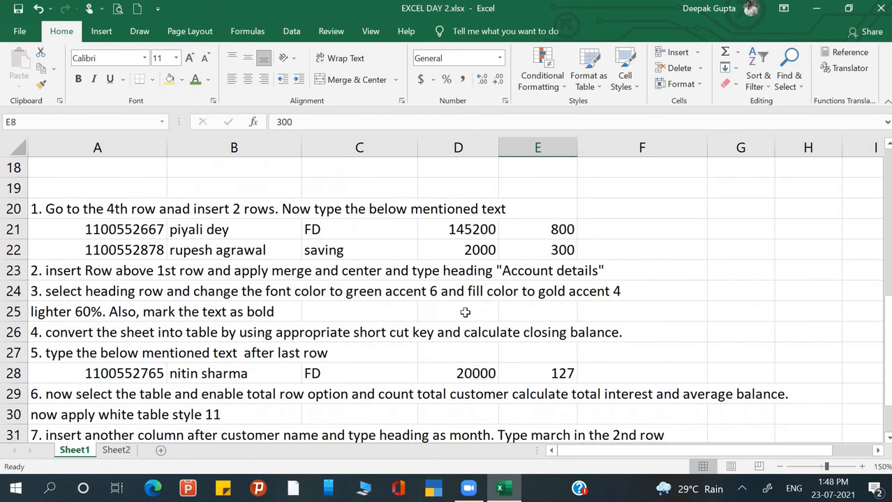
pyautogui.click(87, 333)
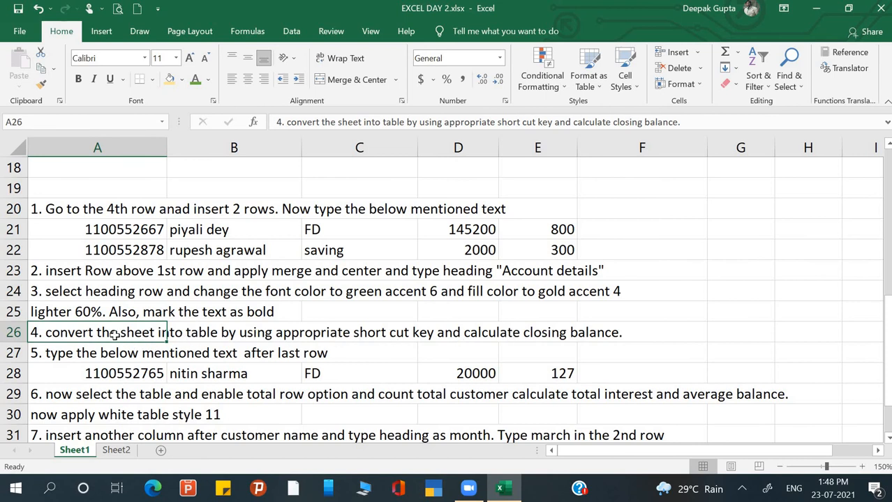
pyautogui.scroll(1, 219, 335)
pyautogui.scroll(6, 219, 334)
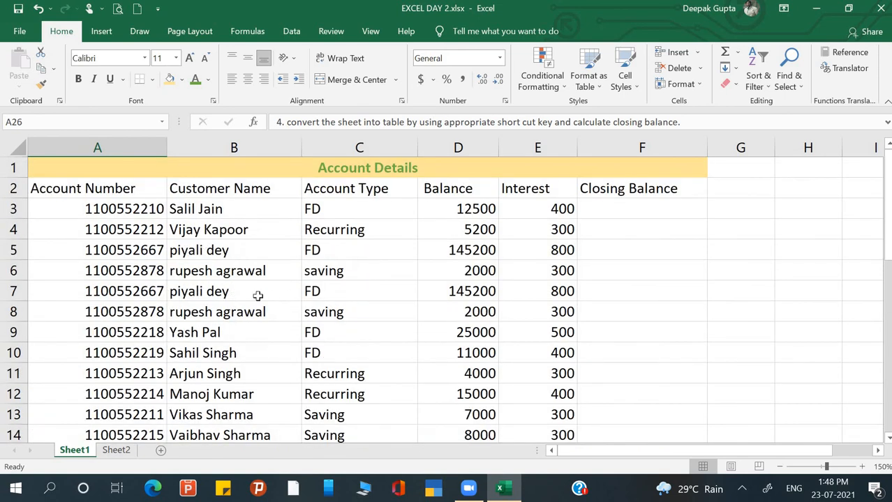
pyautogui.scroll(-4, 258, 296)
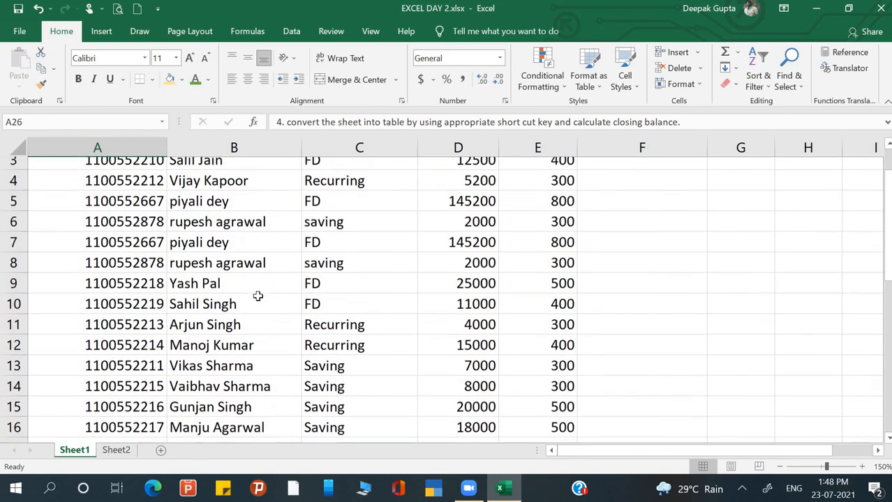
pyautogui.scroll(-1, 257, 295)
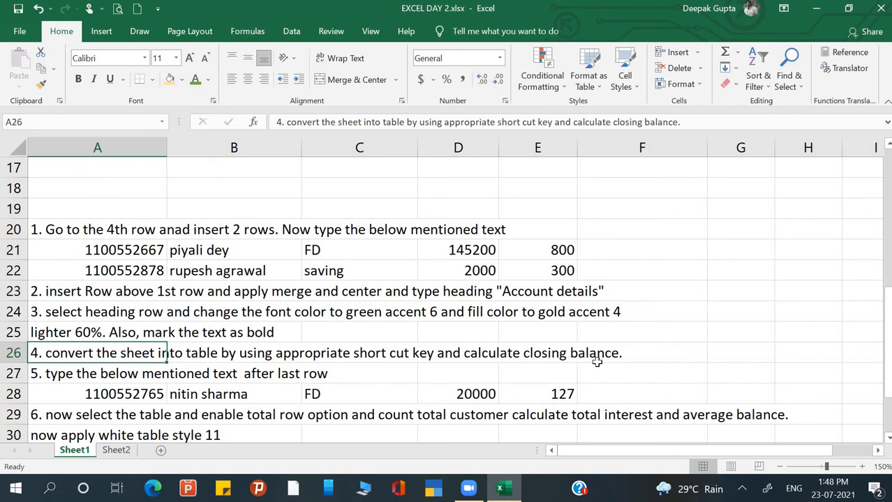
pyautogui.scroll(5, 603, 361)
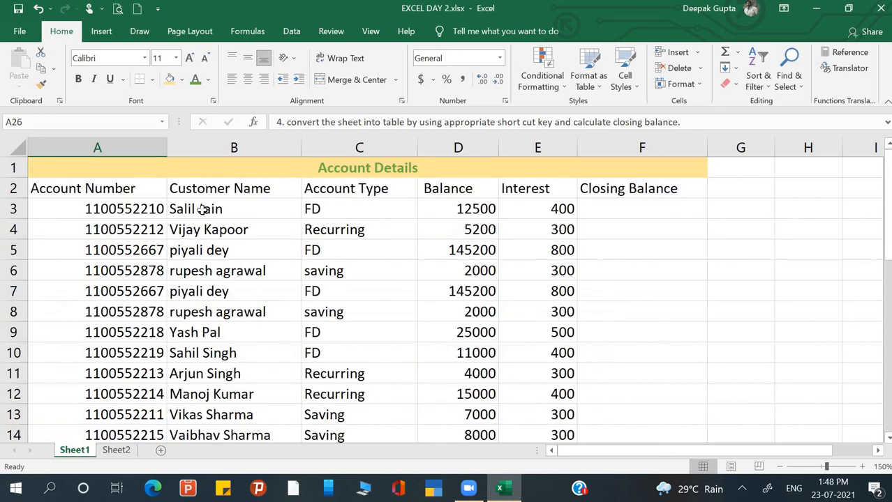
# Convert range A2:F16 into a table with headers and collapse the ribbon to show more rows
pyautogui.moveTo(84, 187); pyautogui.dragTo(642, 398)
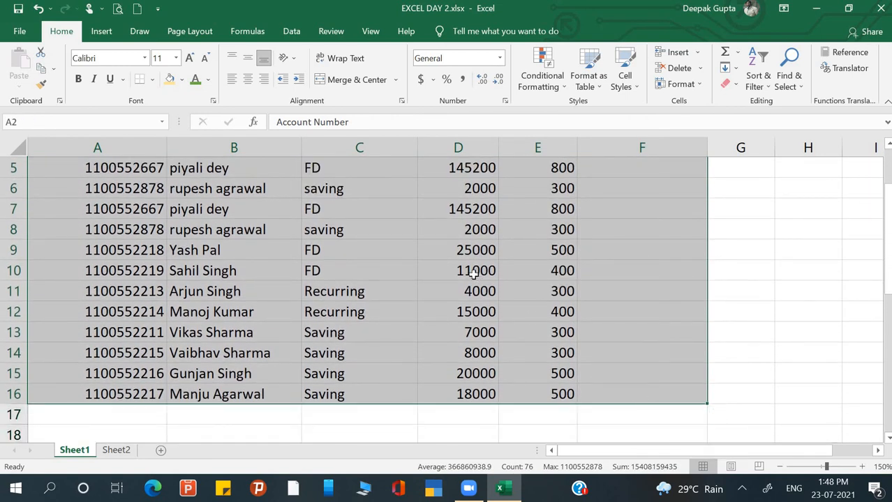
pyautogui.scroll(2, 478, 278)
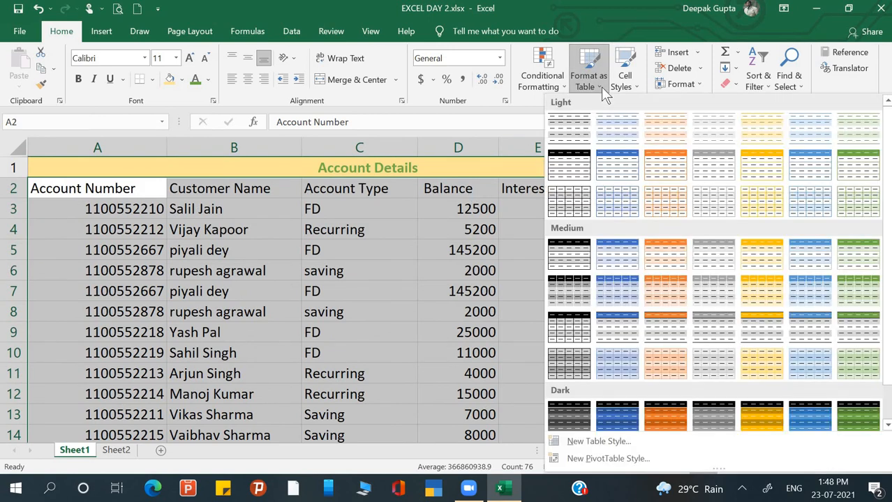
pyautogui.click(105, 36)
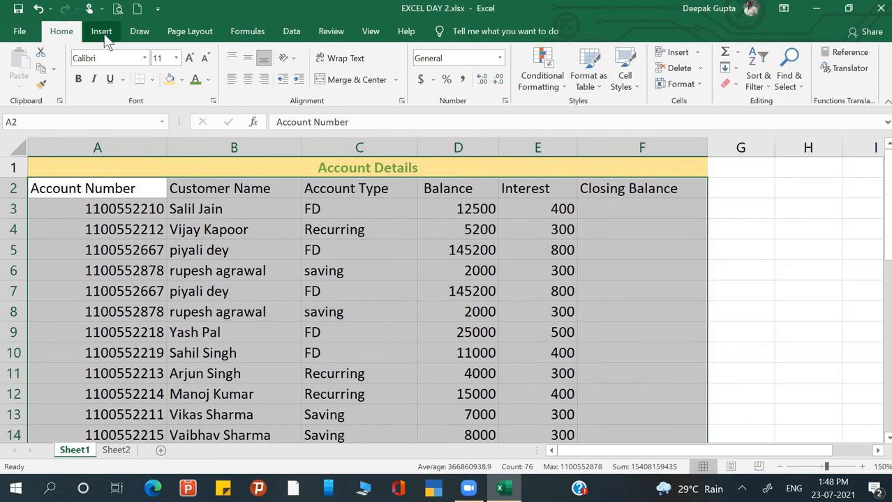
pyautogui.click(105, 40)
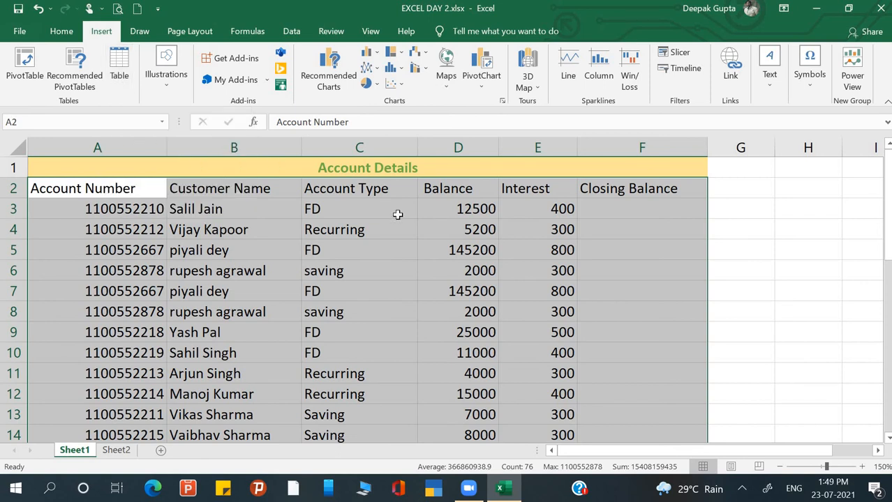
pyautogui.hotkey('ctrl', 't')
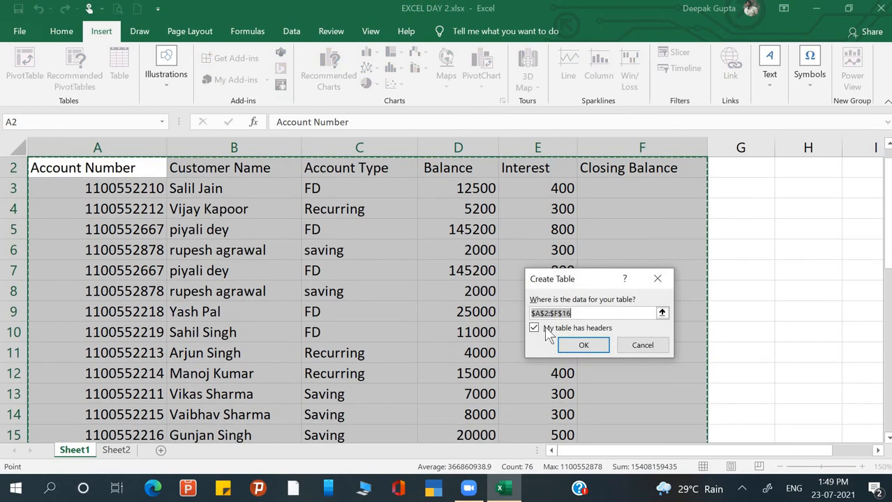
pyautogui.click(585, 345)
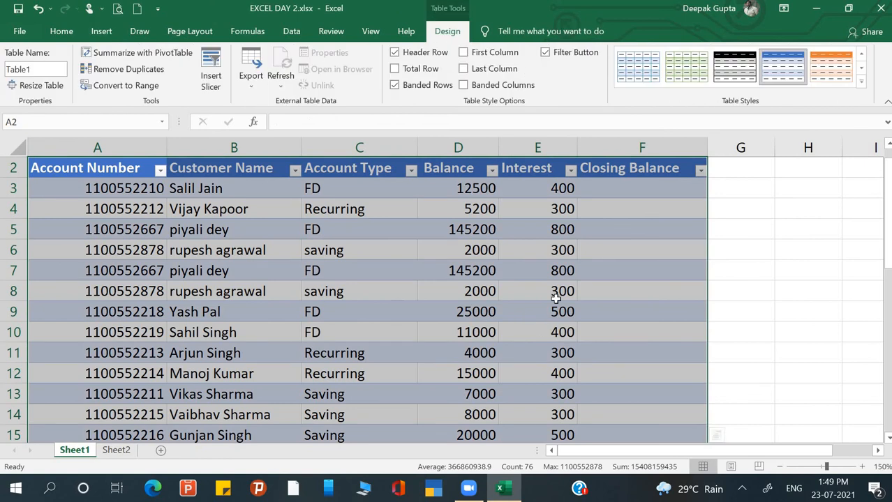
pyautogui.hotkey('ctrl', 'F1')
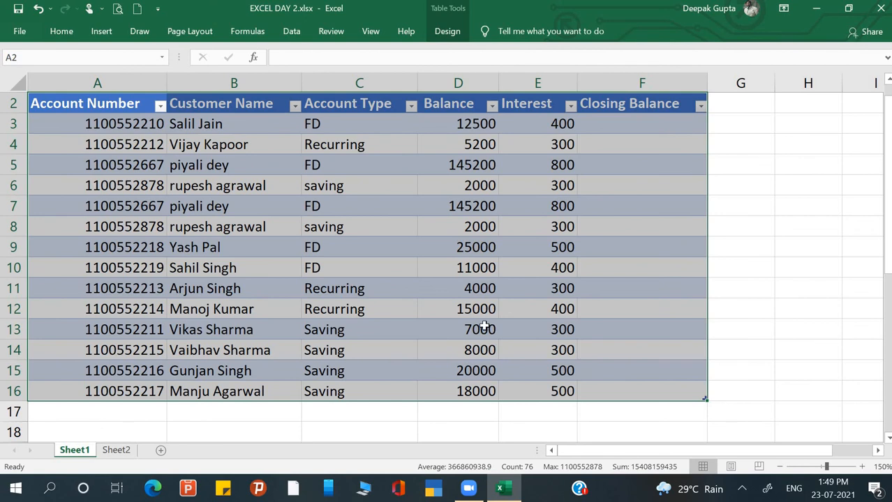
pyautogui.click(475, 263)
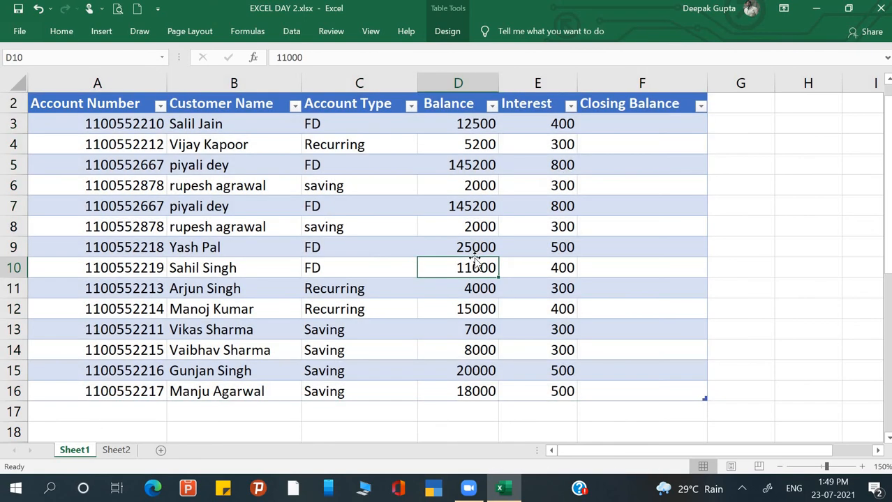
pyautogui.click(657, 122)
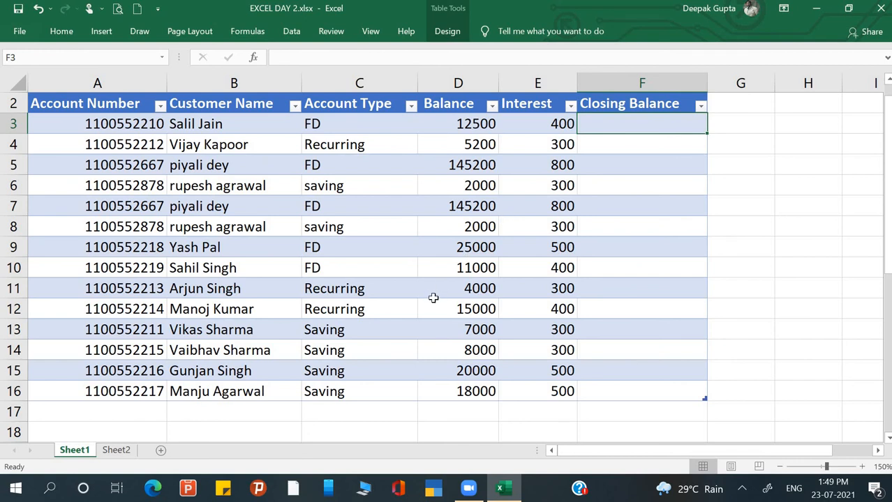
pyautogui.scroll(-5, 433, 298)
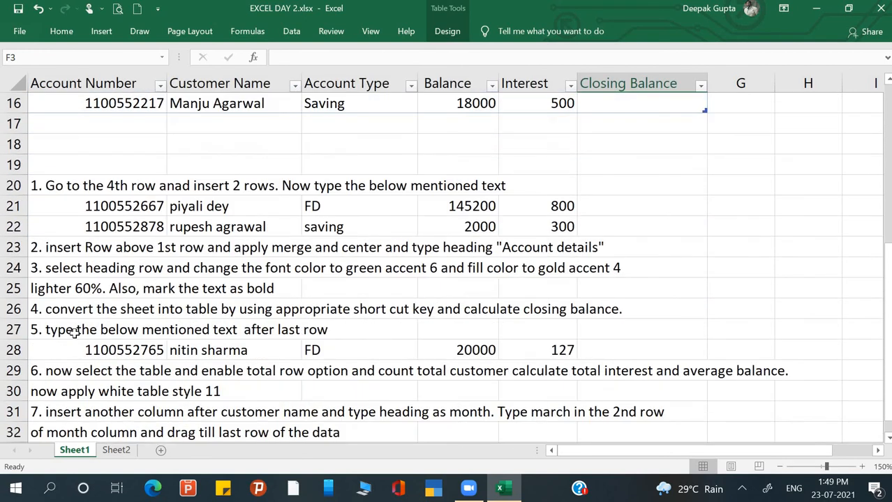
pyautogui.click(73, 333)
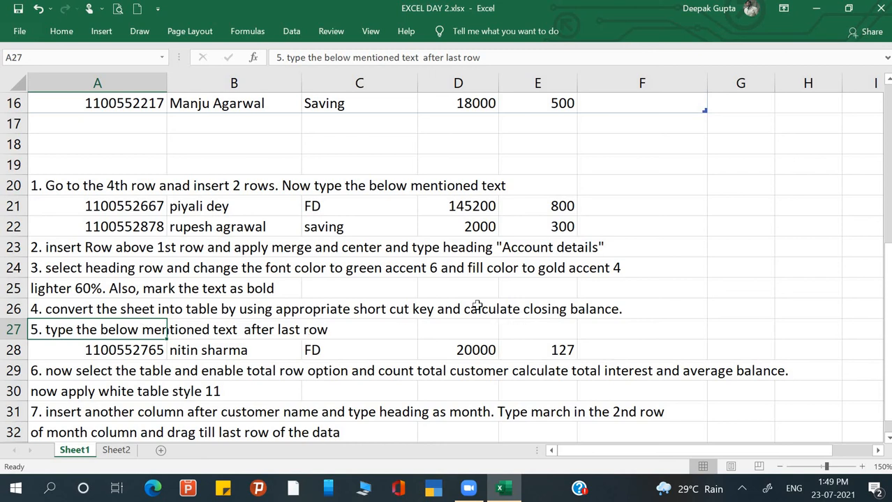
pyautogui.scroll(5, 477, 307)
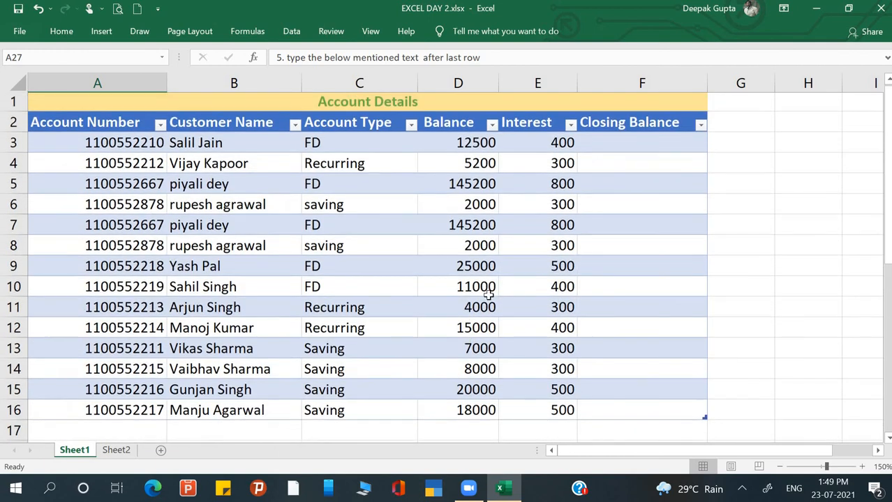
pyautogui.click(646, 151)
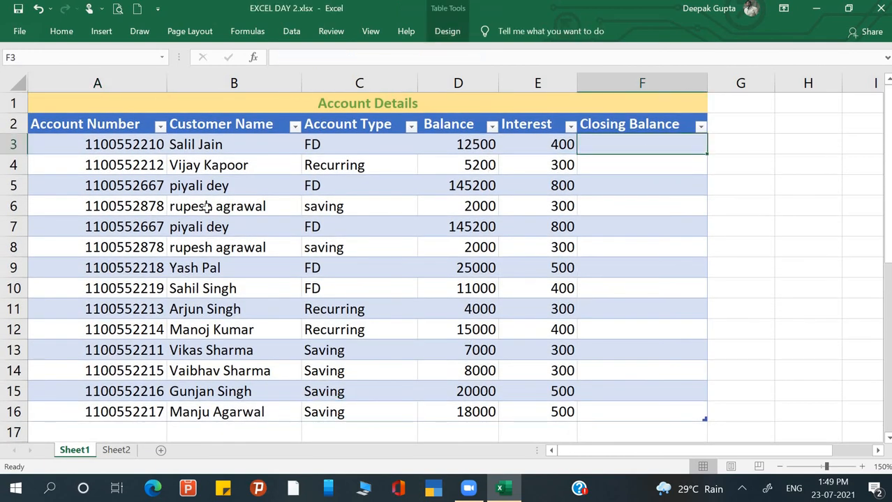
pyautogui.write('=')
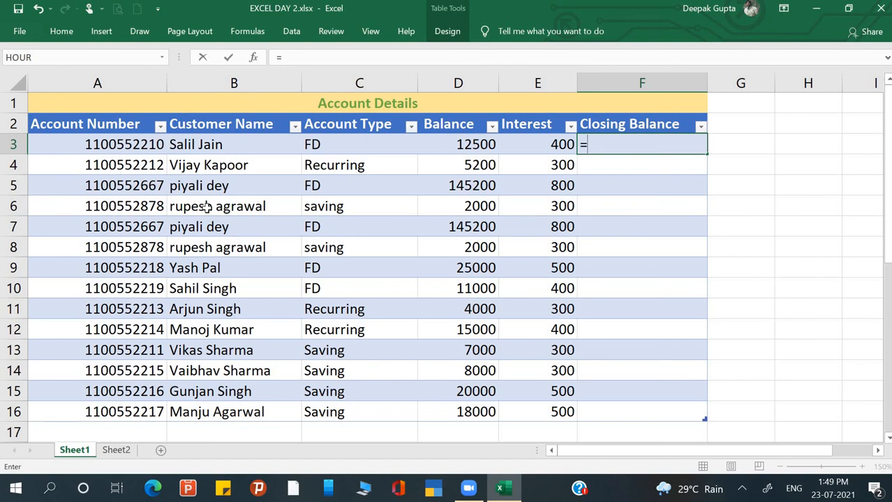
pyautogui.click(469, 143)
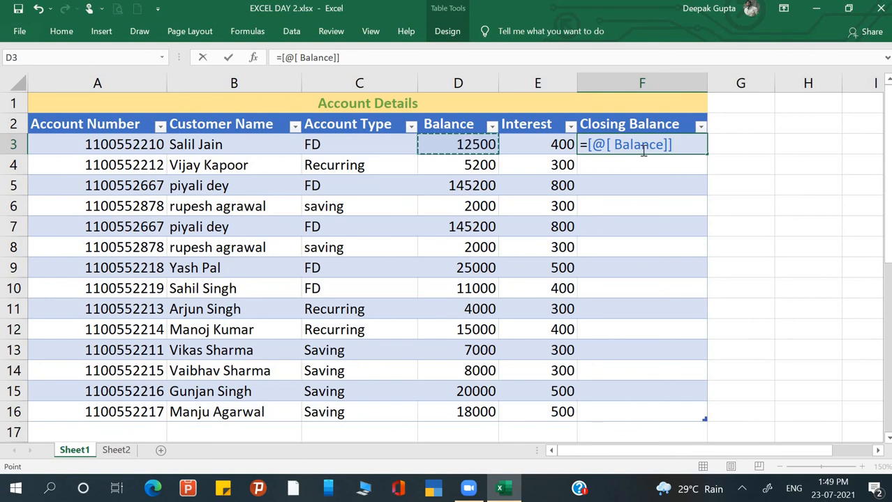
pyautogui.write('+')
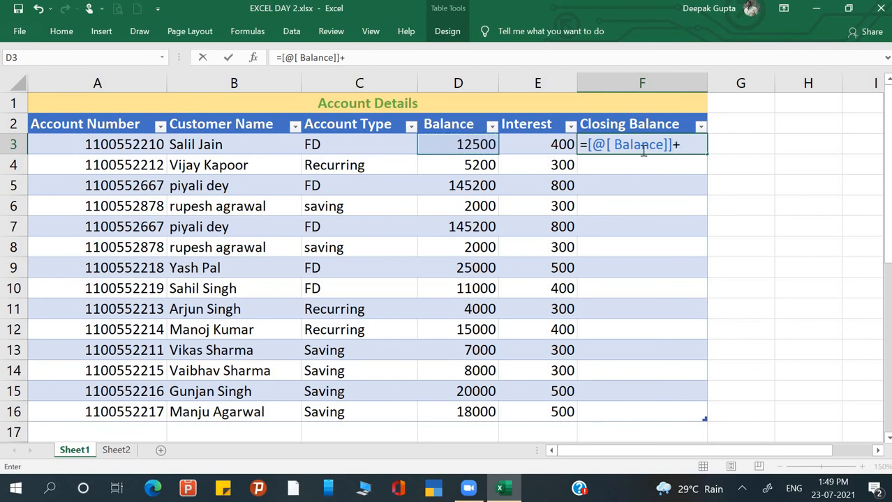
pyautogui.click(551, 144)
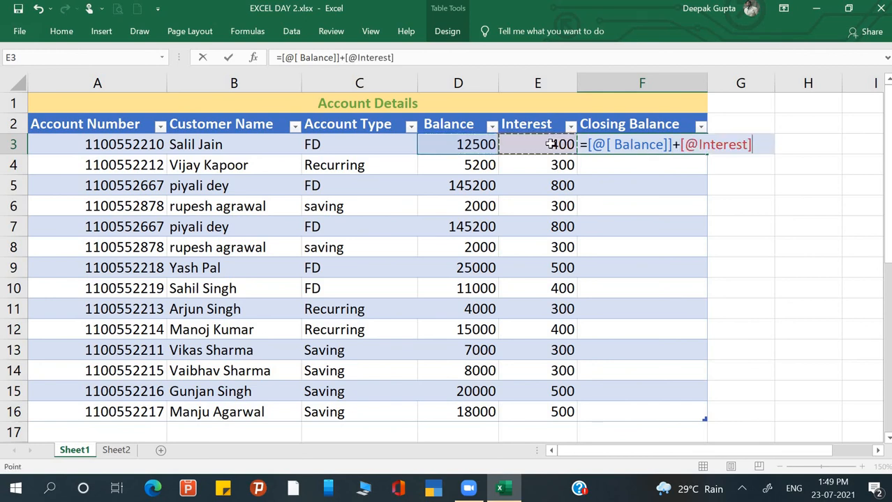
pyautogui.press('Return')
pyautogui.click(652, 141)
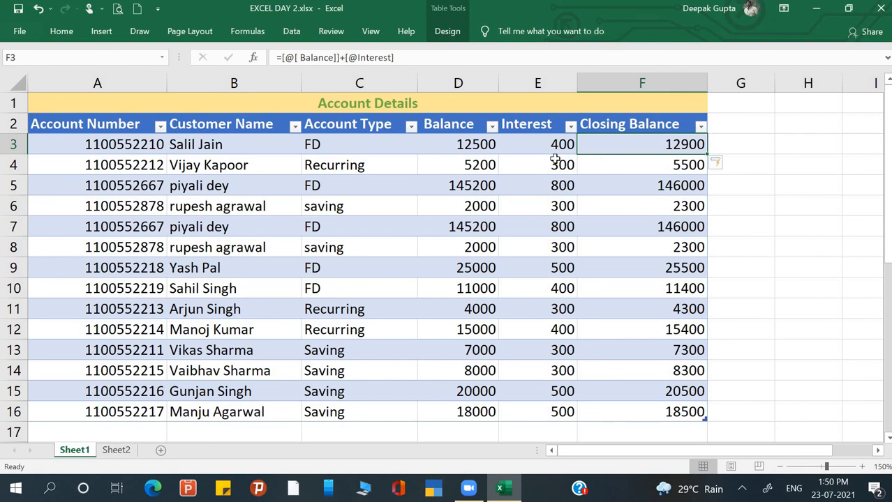
pyautogui.doubleClick(658, 148)
pyautogui.press('Return')
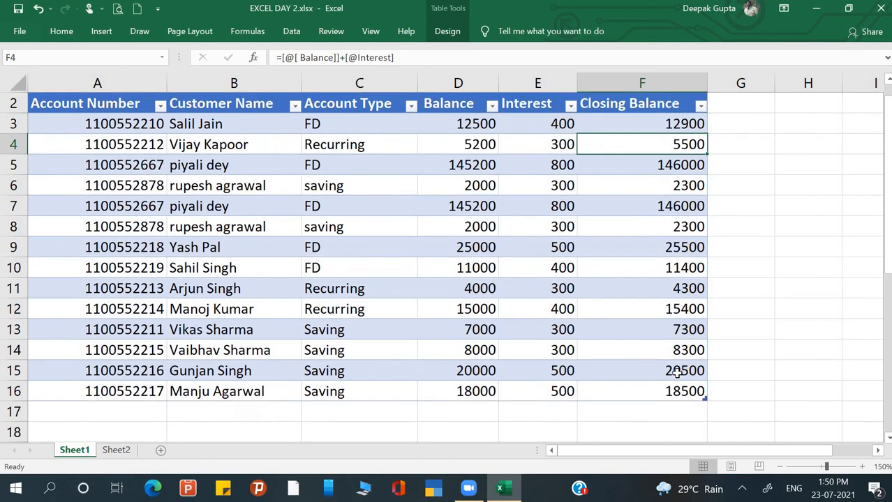
# Read instruction 5 below the table and check where the account table ends
pyautogui.scroll(-2, 677, 372)
pyautogui.scroll(-3, 676, 373)
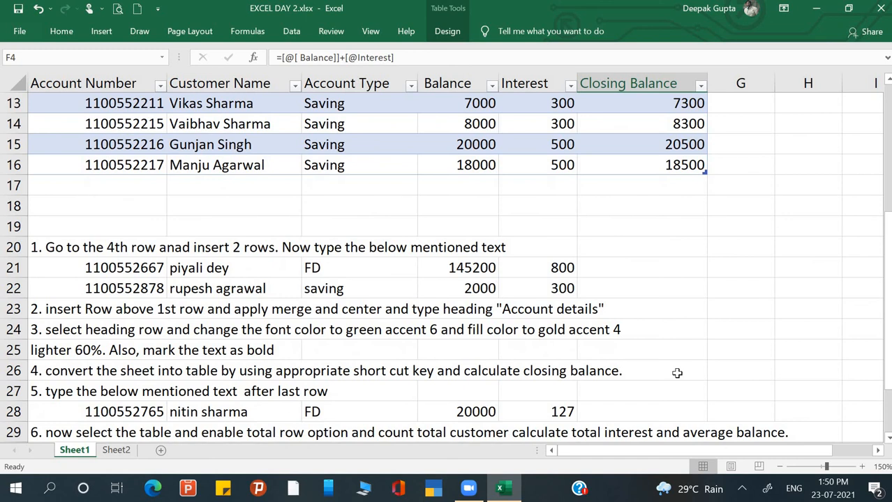
pyautogui.scroll(-1, 677, 373)
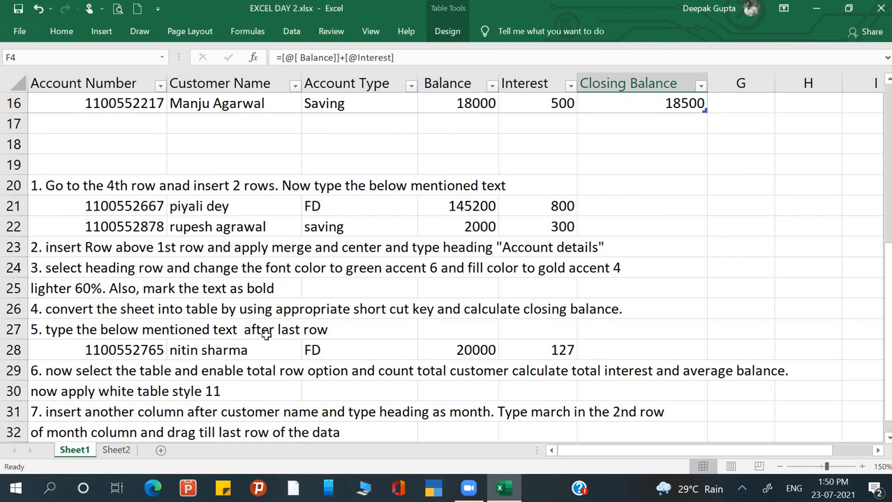
pyautogui.scroll(4, 266, 334)
pyautogui.scroll(-1, 266, 328)
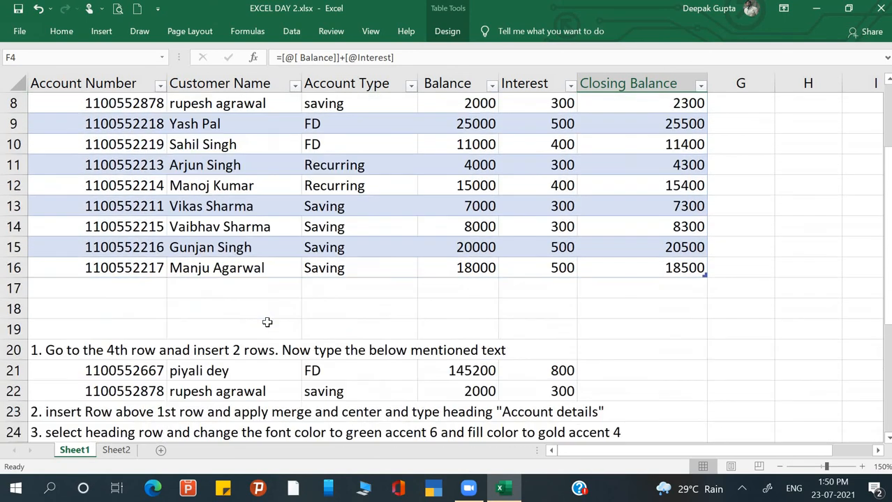
pyautogui.scroll(3, 266, 321)
pyautogui.scroll(-3, 267, 322)
# Split the sheet above row 18 and bring instruction 5 with its sample record into the lower pane
pyautogui.click(49, 314)
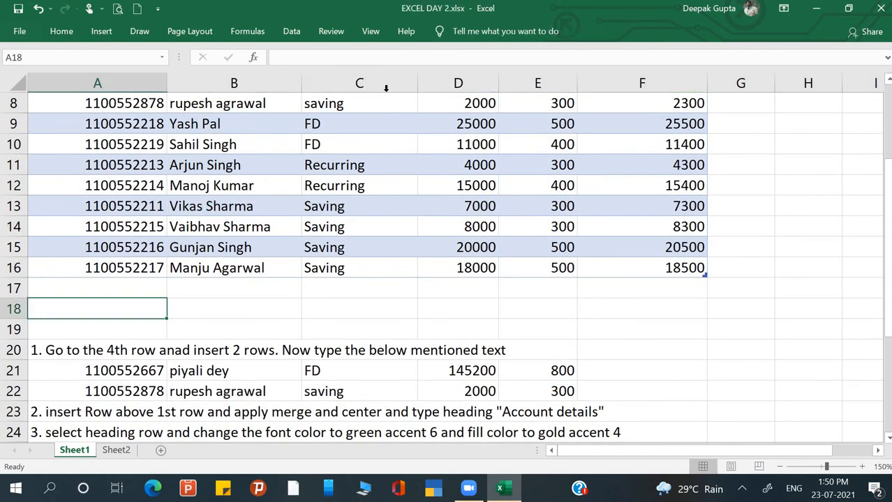
pyautogui.click(368, 33)
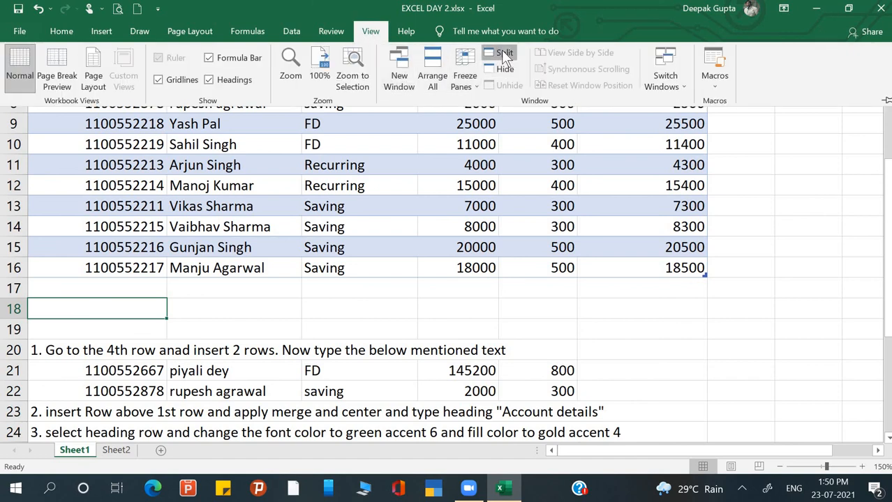
pyautogui.click(503, 55)
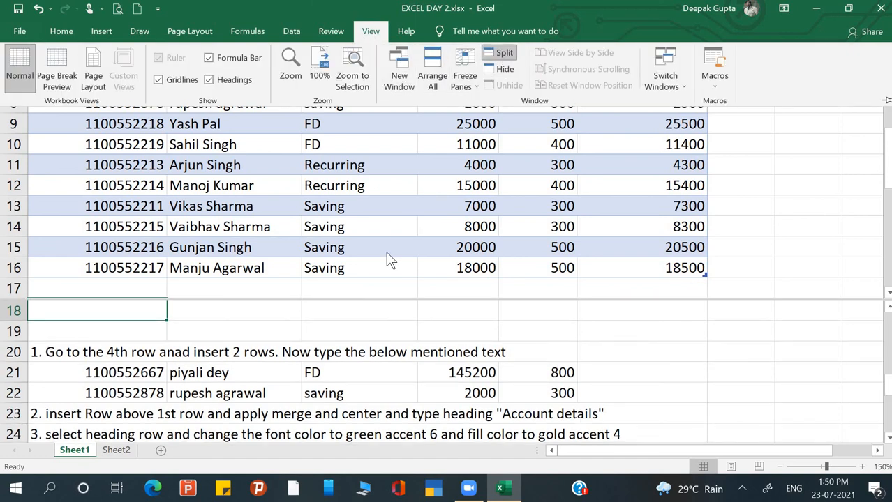
pyautogui.scroll(2, 385, 250)
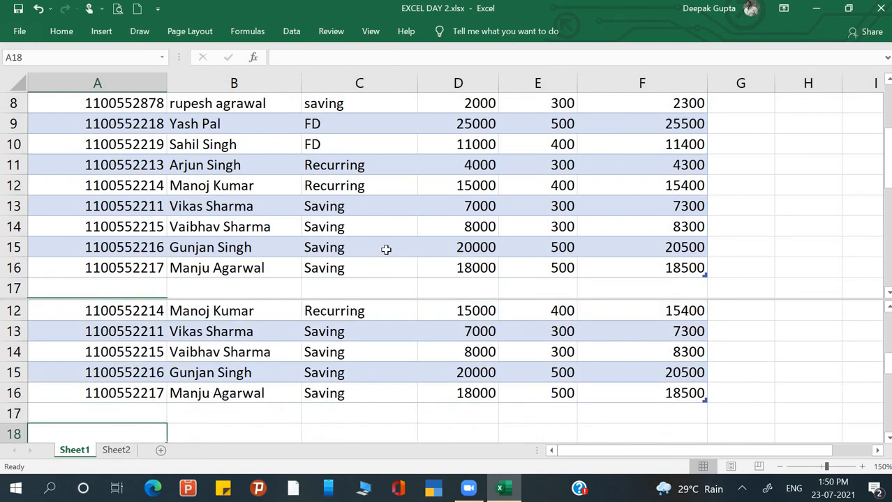
pyautogui.click(350, 388)
pyautogui.scroll(-2, 350, 389)
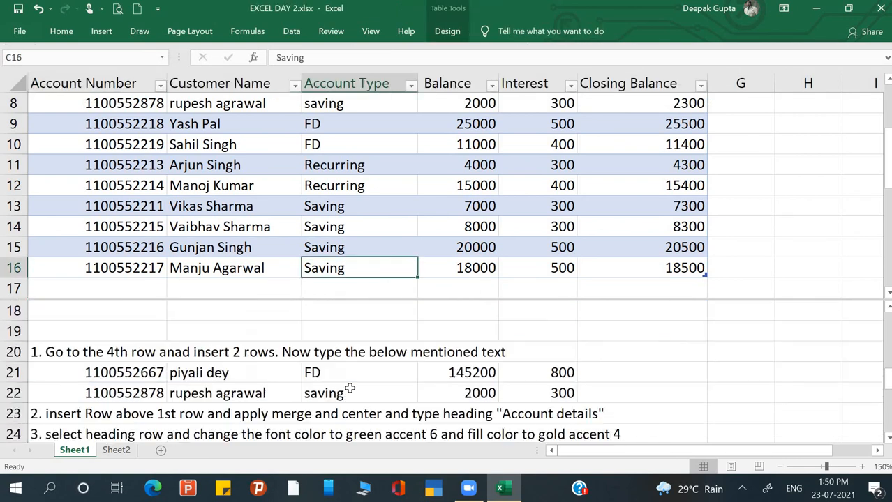
pyautogui.scroll(-2, 349, 389)
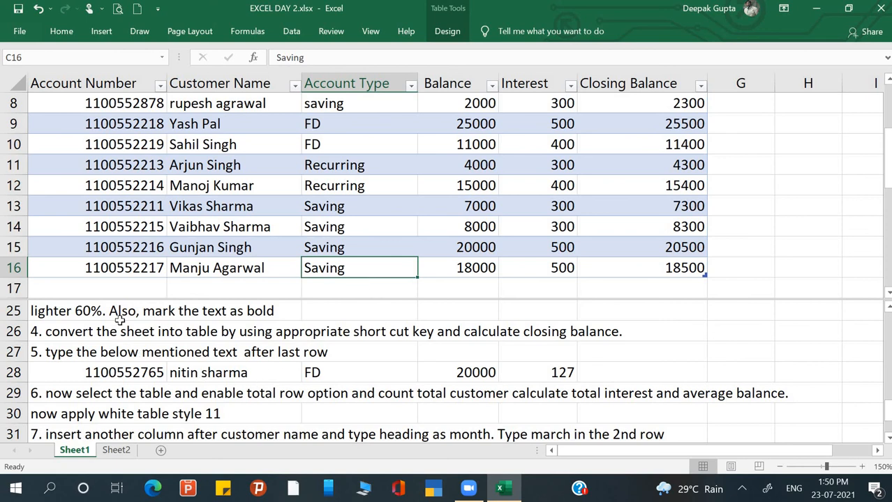
# Begin a new record in row 17 by entering the account number and customer name given under instruction 5
pyautogui.click(134, 285)
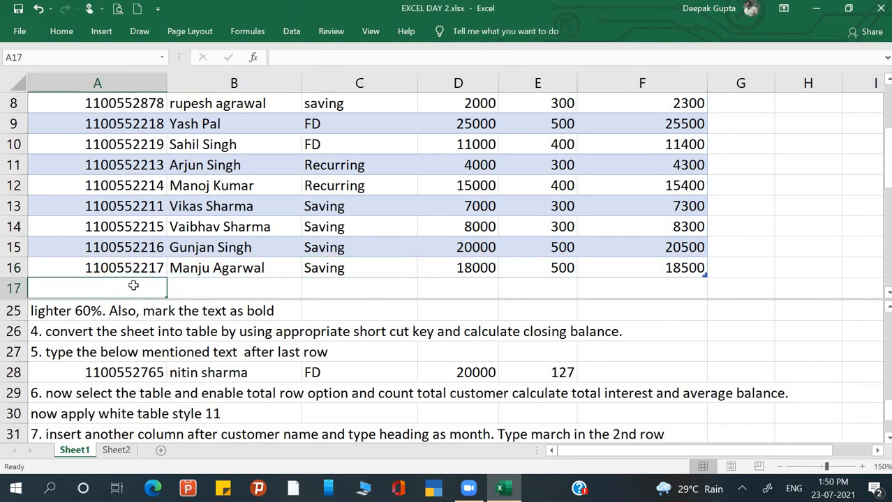
pyautogui.write('110')
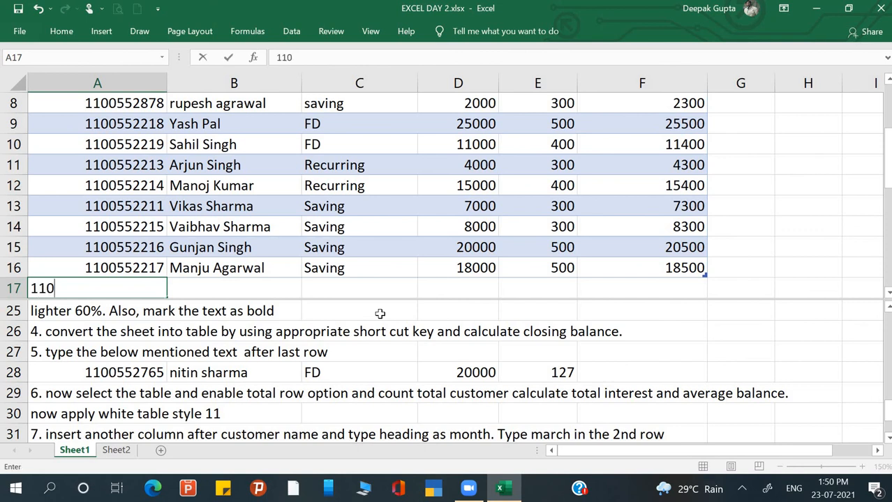
pyautogui.write('05527')
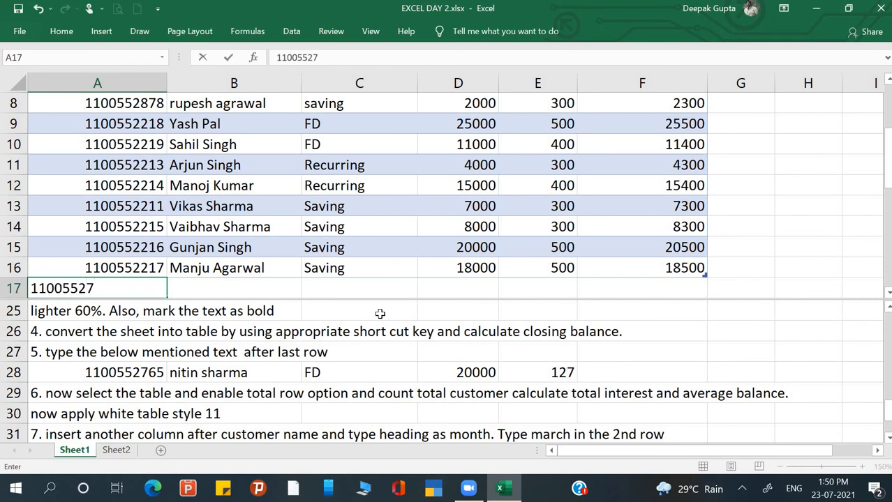
pyautogui.write('65')
pyautogui.press('Tab')
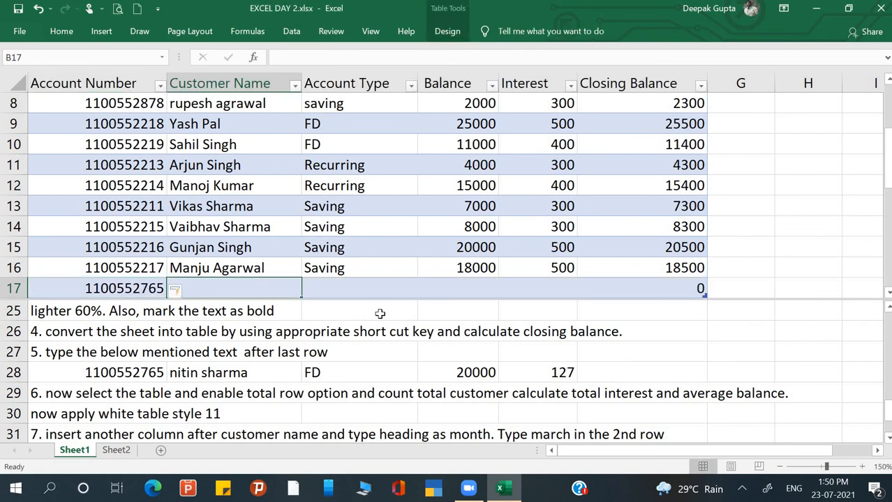
pyautogui.write('niti')
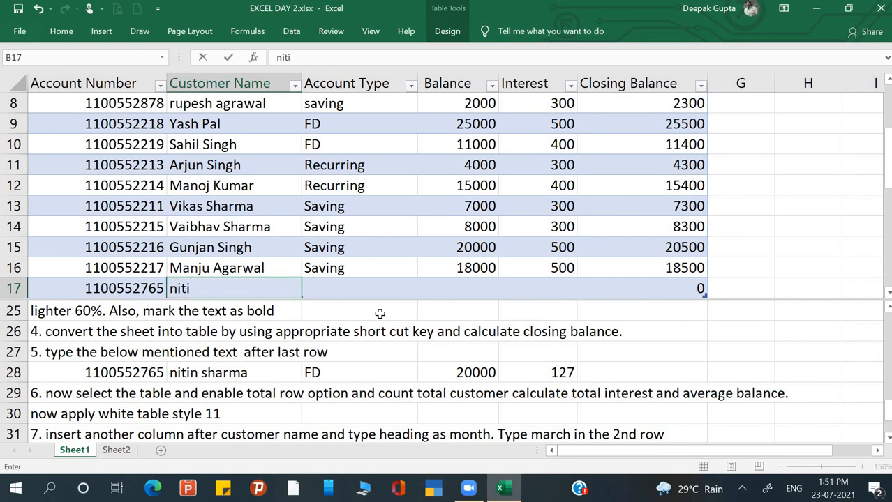
pyautogui.write('n sharma')
pyautogui.press('Tab')
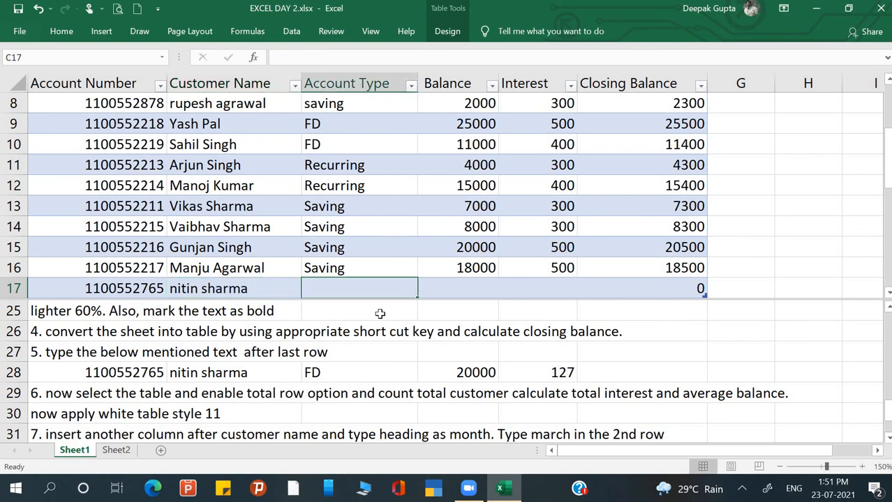
# Complete the row 17 record with account type FD, balance 20000 and interest 127
pyautogui.write('FD')
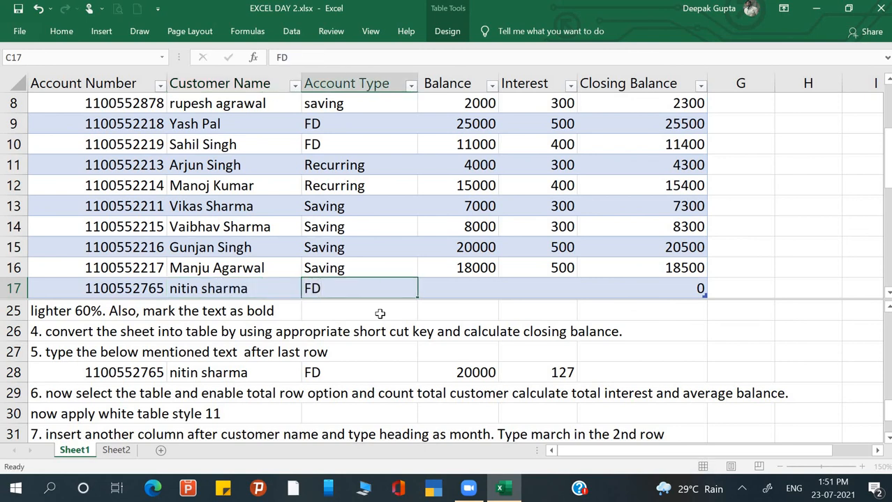
pyautogui.press('Tab')
pyautogui.write('2')
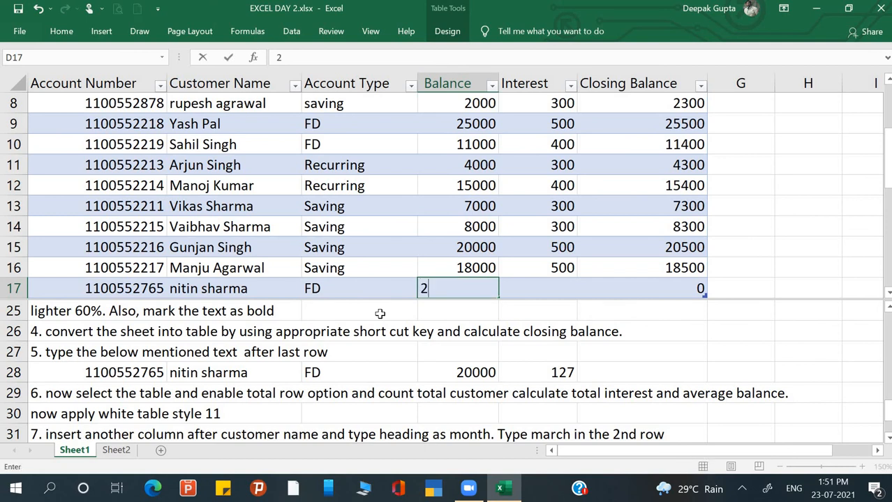
pyautogui.write('0000')
pyautogui.press('Tab')
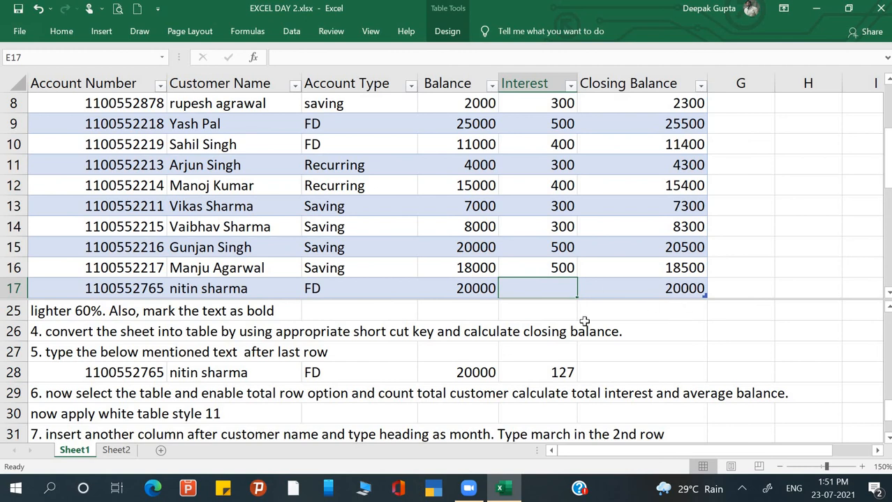
pyautogui.write('1277')
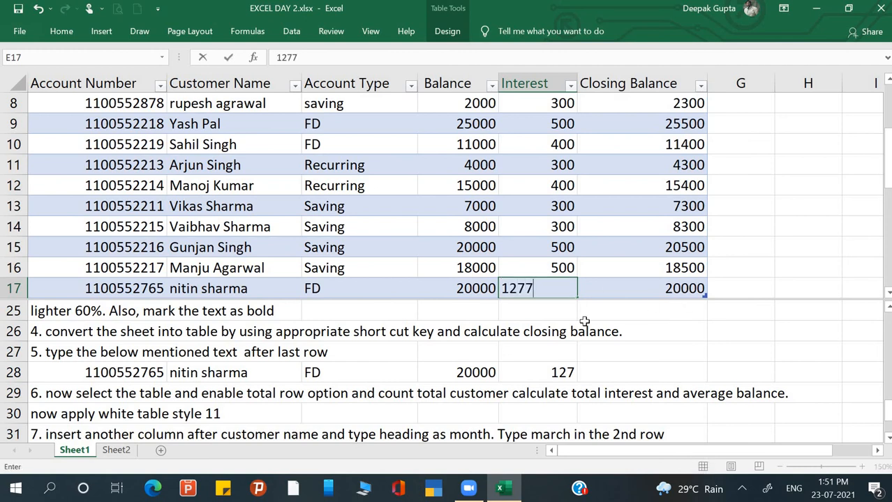
pyautogui.press('BackSpace')
pyautogui.press('Tab')
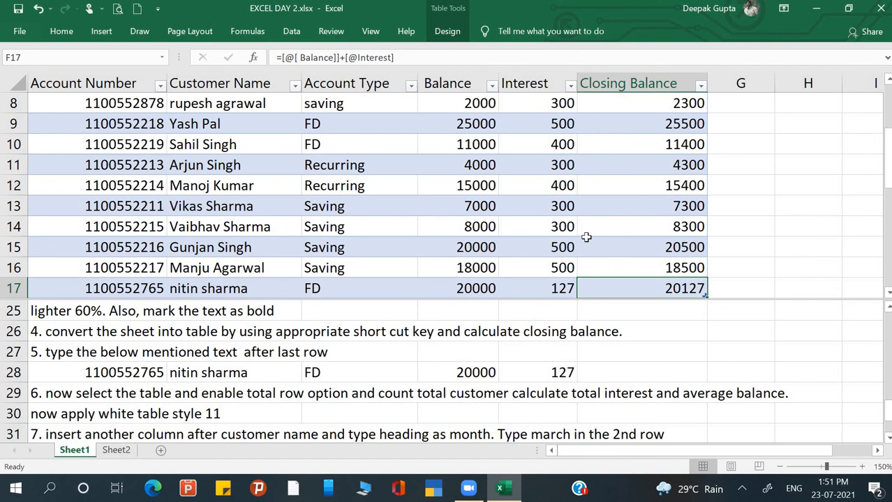
# Remove the sheet split and select instruction 6 in cell A29 to read it
pyautogui.click(585, 241)
pyautogui.scroll(-1, 585, 240)
pyautogui.scroll(-1, 585, 241)
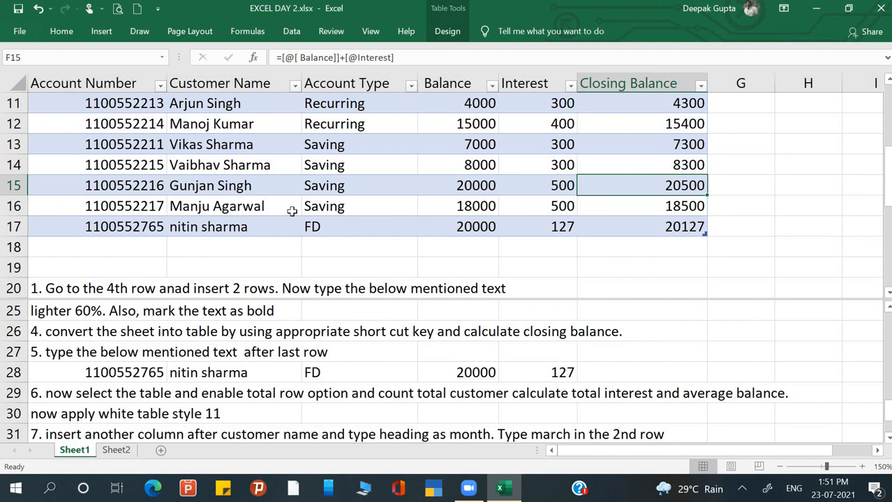
pyautogui.scroll(1, 291, 211)
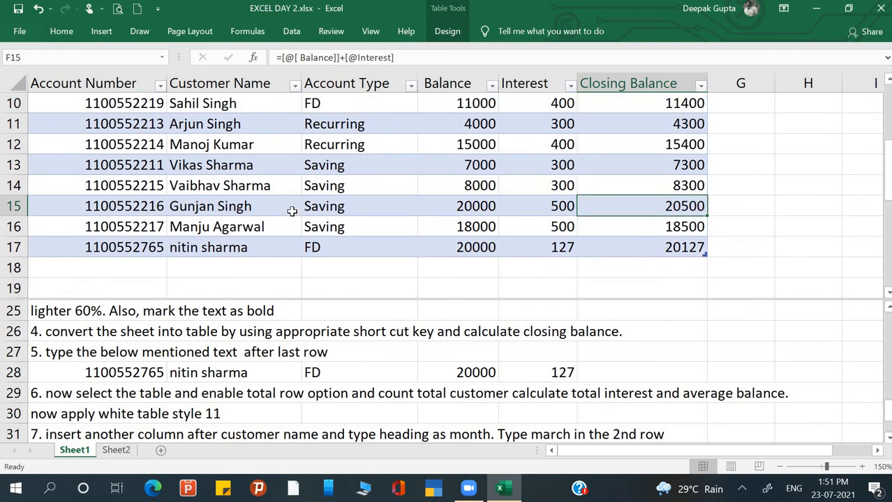
pyautogui.doubleClick(352, 300)
pyautogui.scroll(-7, 318, 356)
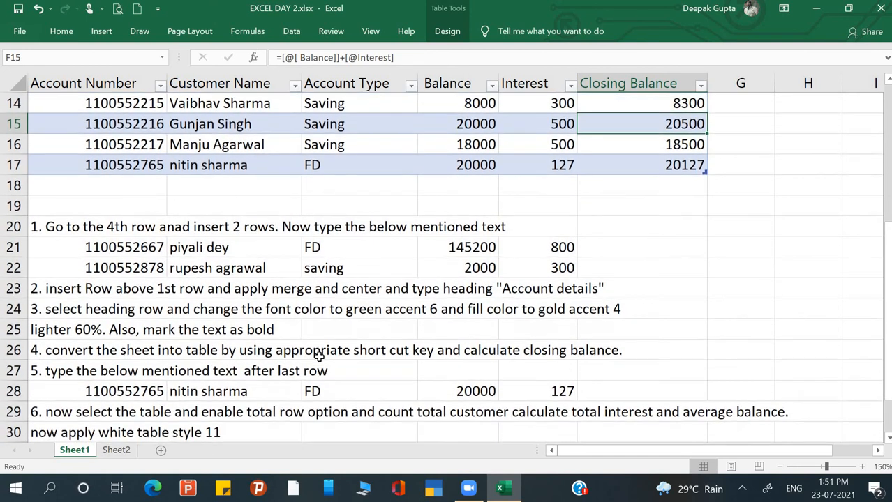
pyautogui.scroll(-1, 317, 356)
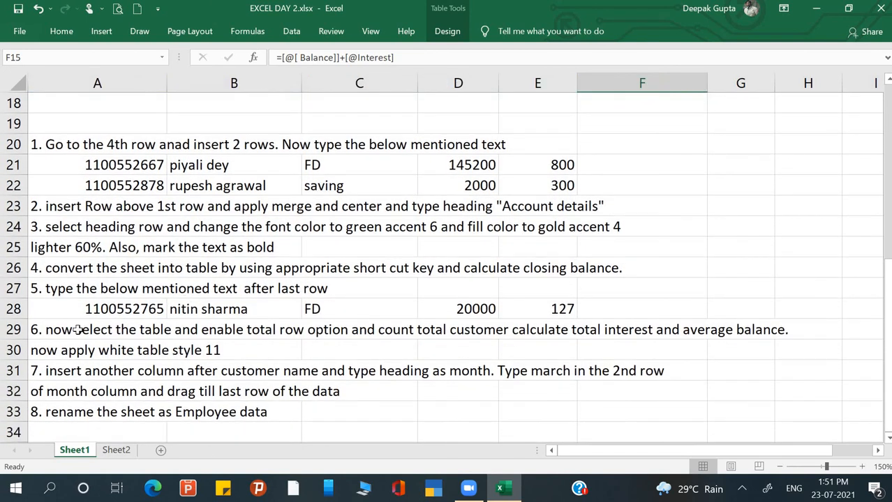
pyautogui.click(128, 338)
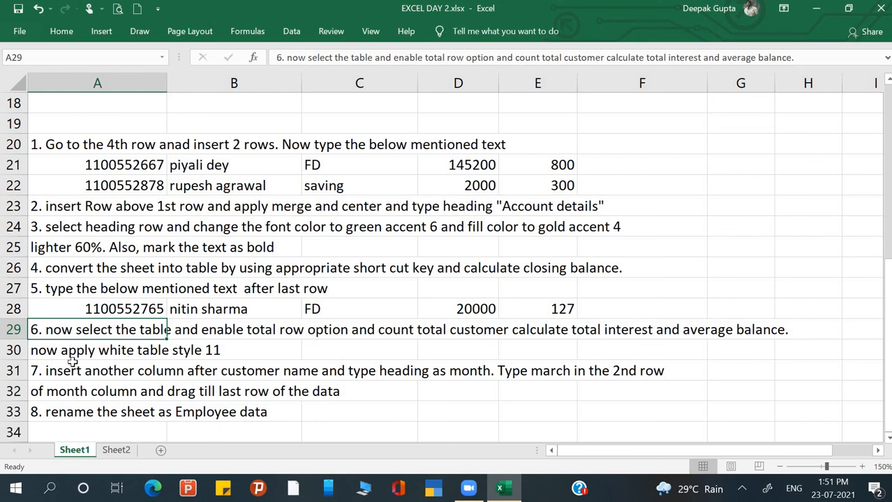
# Split the sheet above row 25 and bring instructions 6 to 8 into the lower pane
pyautogui.scroll(2, 213, 358)
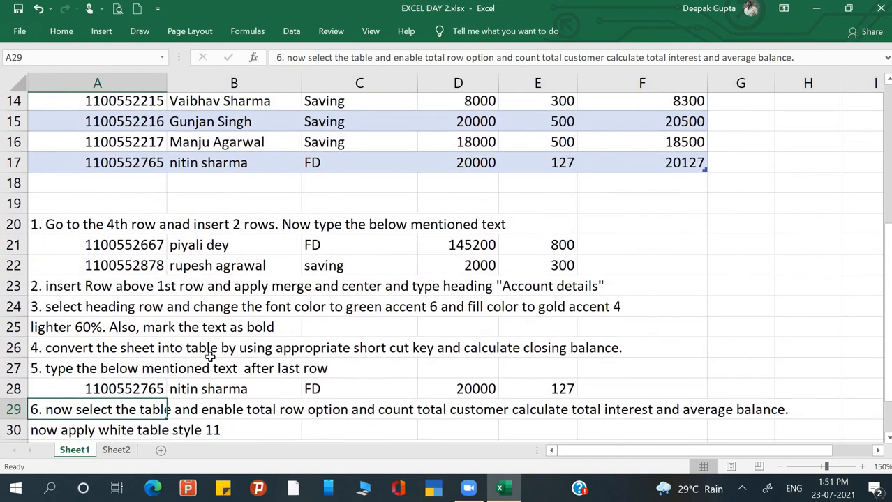
pyautogui.click(37, 334)
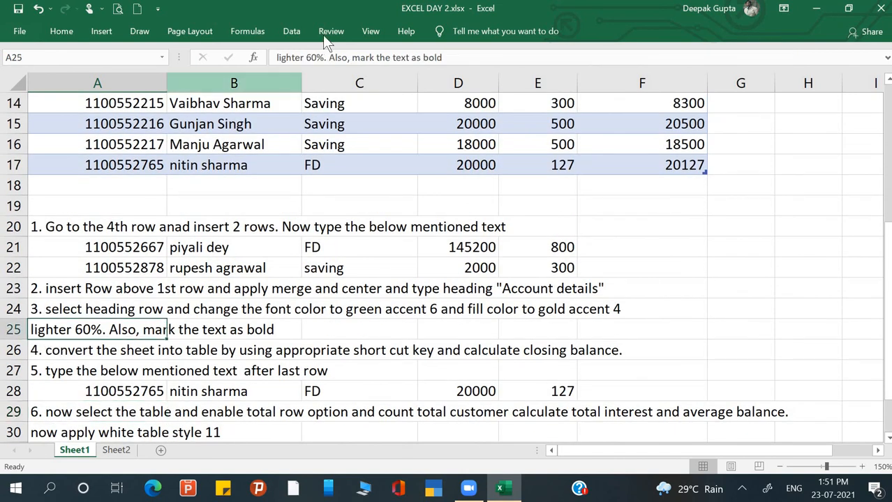
pyautogui.click(373, 30)
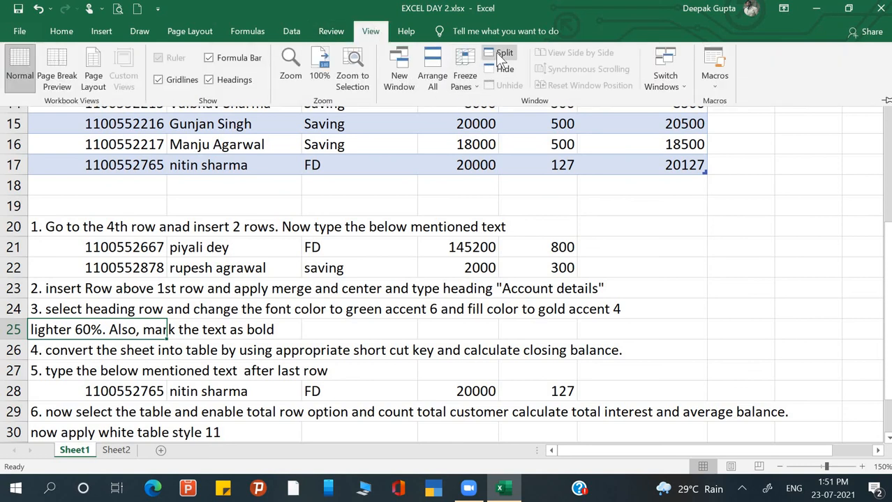
pyautogui.click(499, 53)
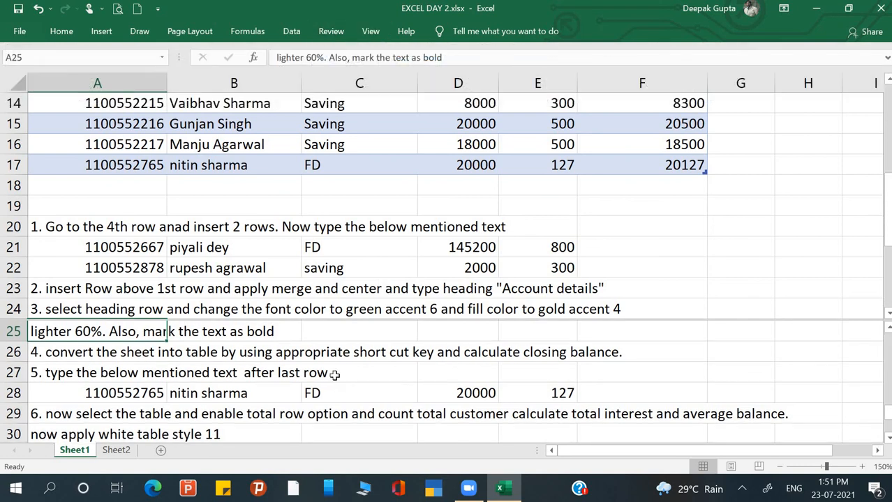
pyautogui.scroll(-4, 335, 376)
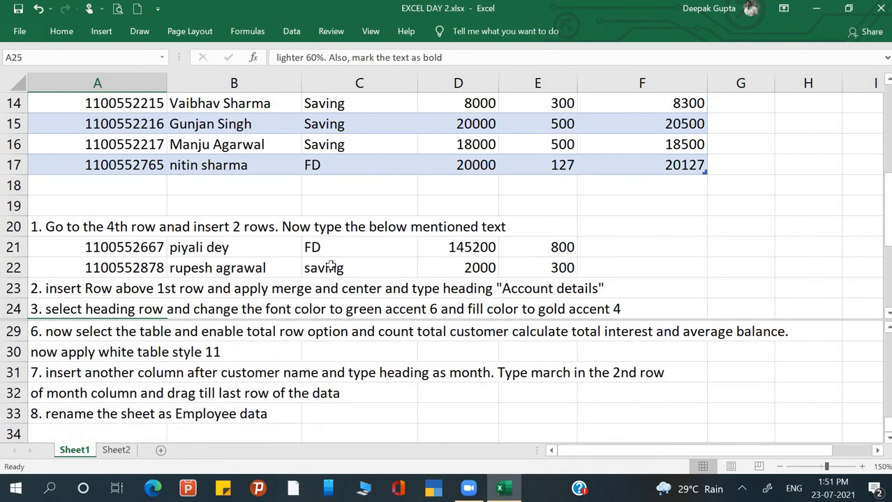
# Compare the table options available with a cell inside the table (D12) and one outside it (G11) selected
pyautogui.click(337, 226)
pyautogui.click(140, 186)
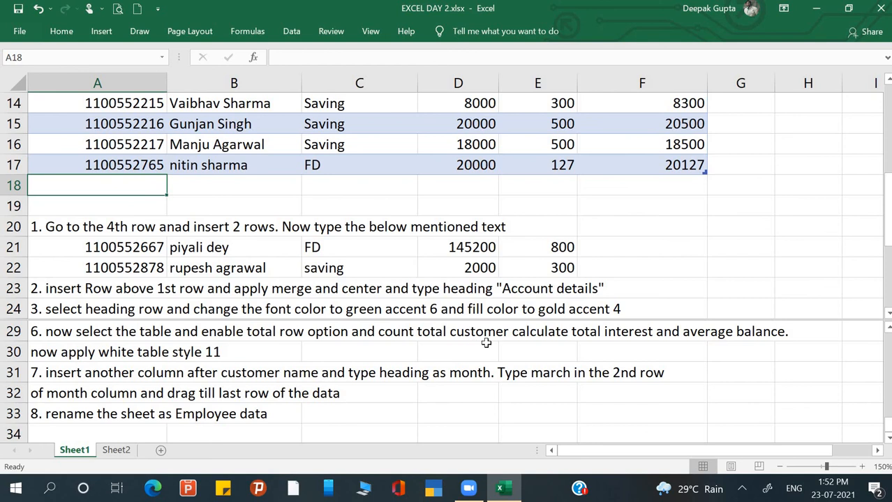
pyautogui.click(493, 254)
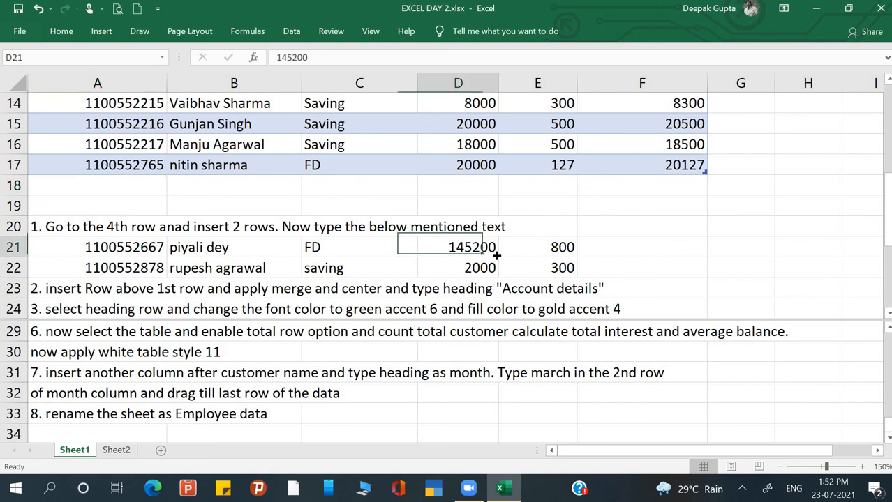
pyautogui.scroll(2, 495, 254)
pyautogui.scroll(1, 495, 253)
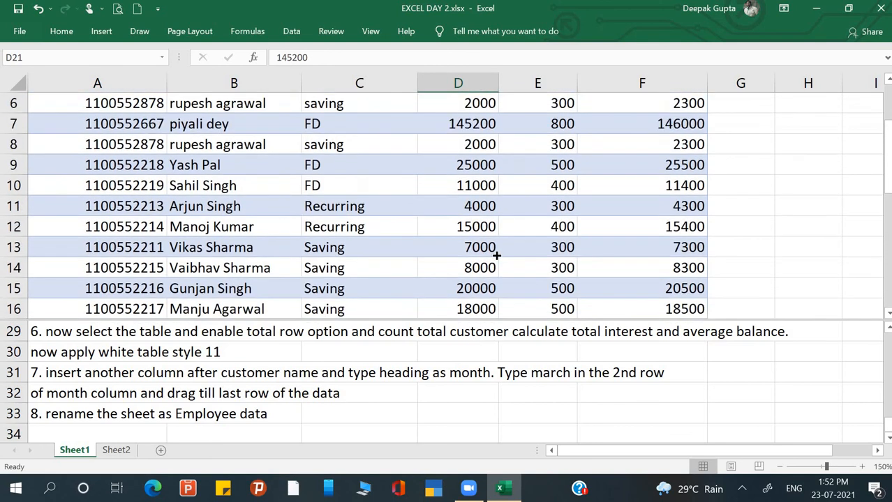
pyautogui.click(472, 226)
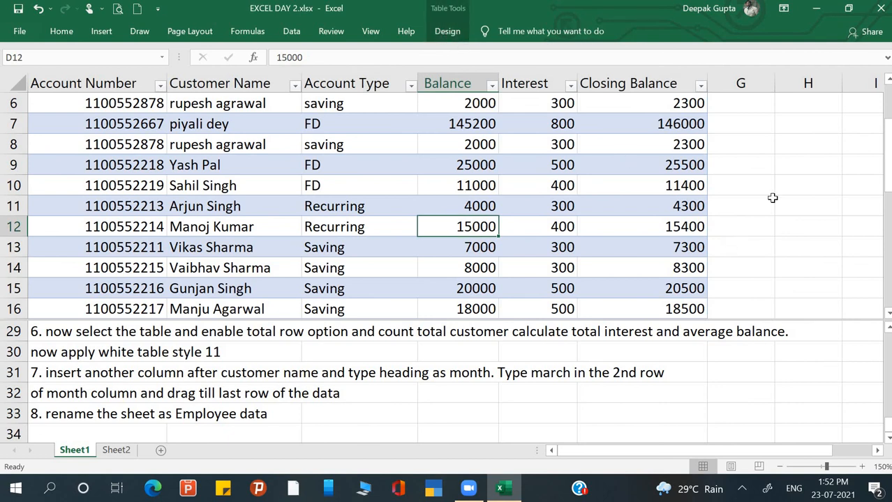
pyautogui.click(766, 202)
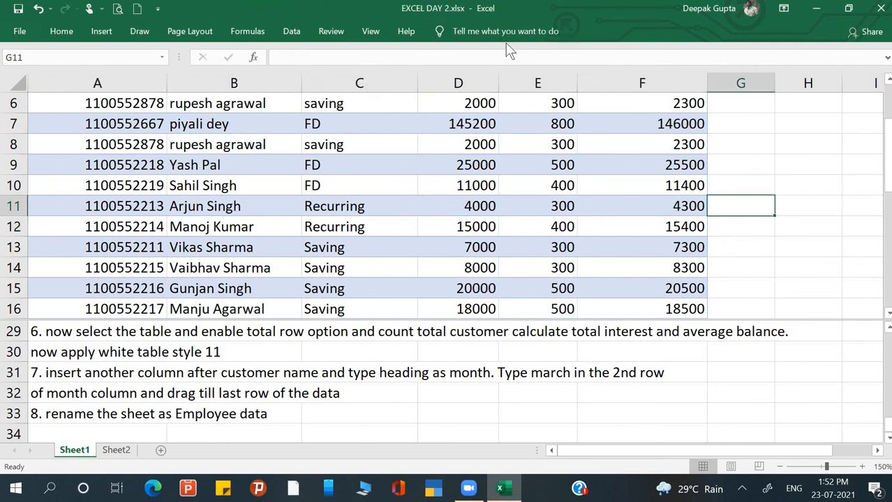
# Enable the total row for the account table with a cell inside the table selected
pyautogui.click(433, 148)
pyautogui.click(408, 281)
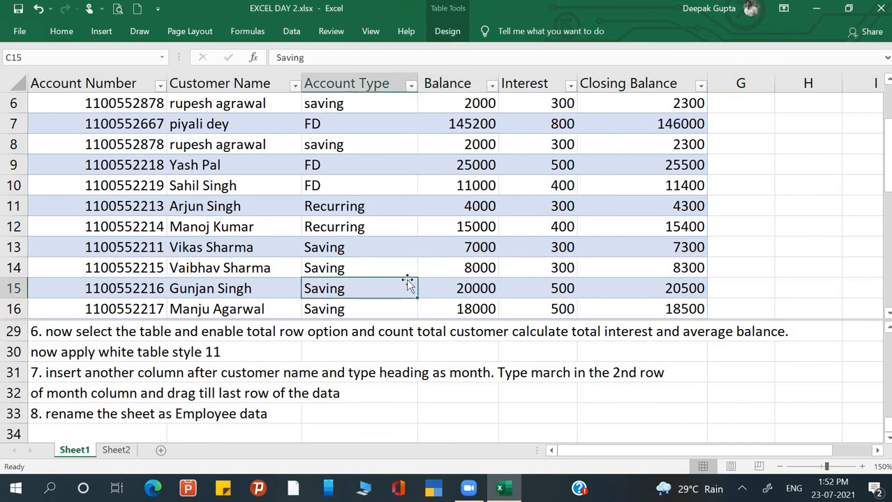
pyautogui.scroll(-1, 408, 281)
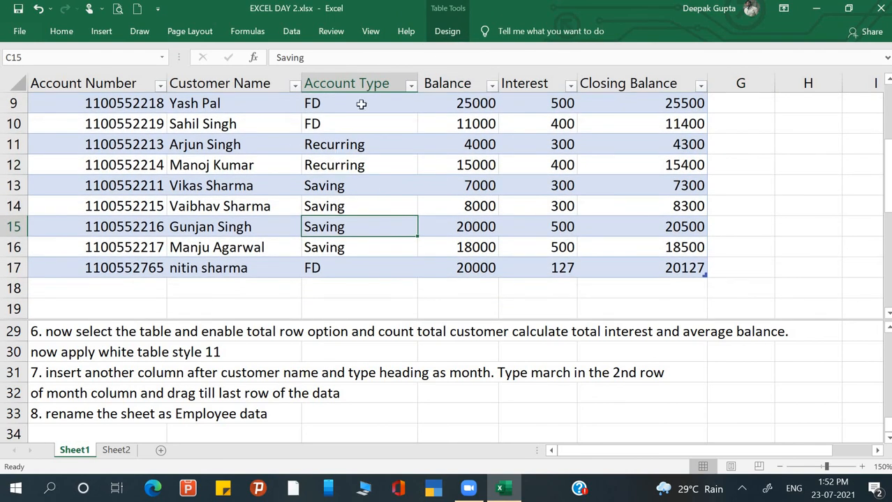
pyautogui.click(447, 32)
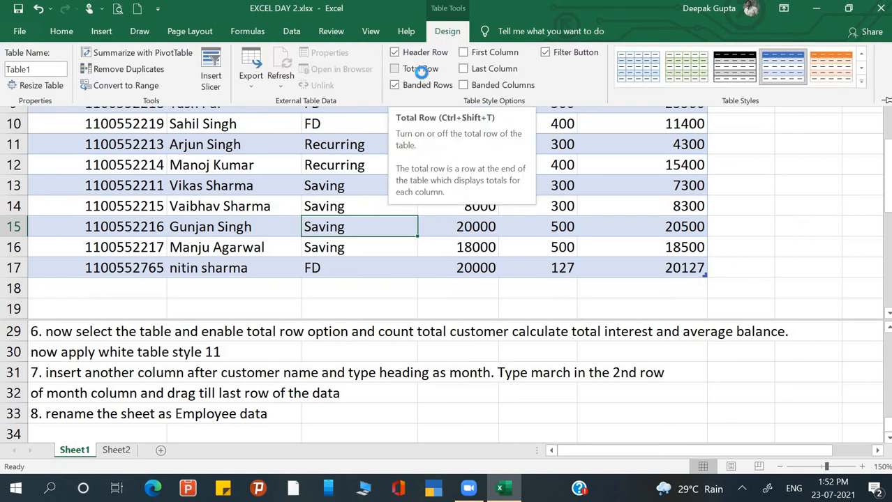
pyautogui.click(421, 70)
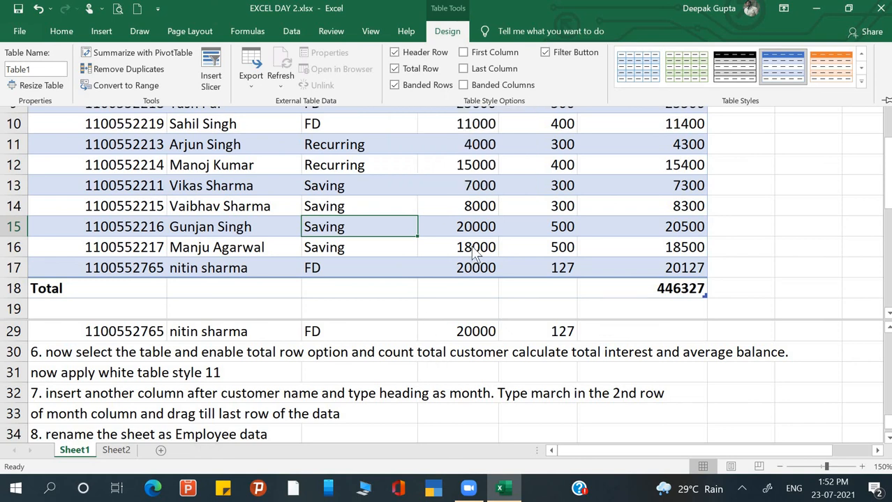
pyautogui.hotkey('ctrl', 'F1')
# Turn the table's header row off and back on, and do the same with its banded rows
pyautogui.click(779, 467)
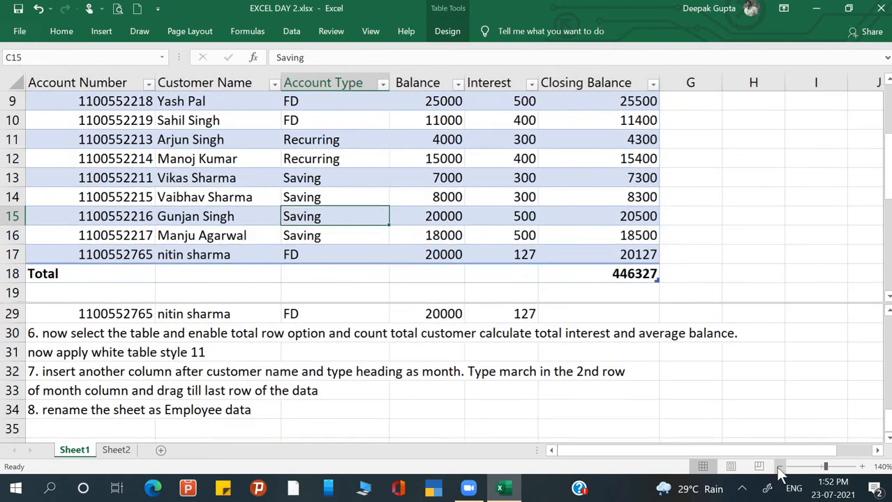
pyautogui.click(779, 467)
pyautogui.scroll(3, 639, 267)
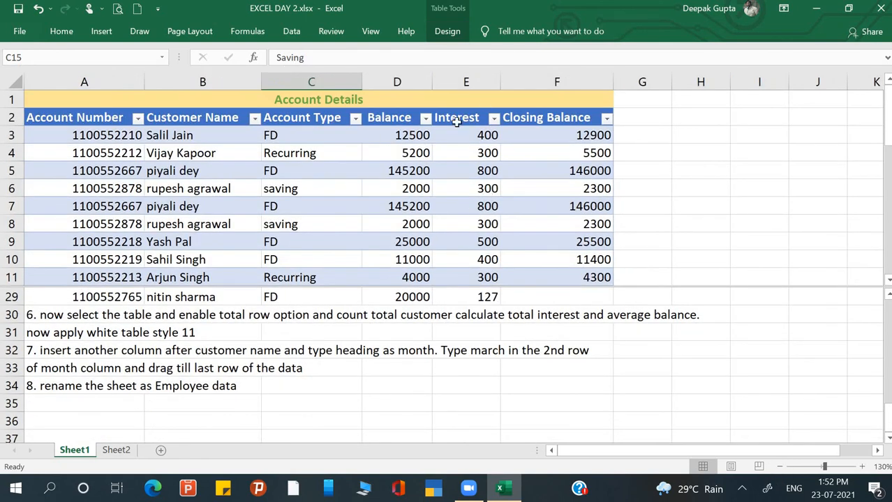
pyautogui.click(447, 31)
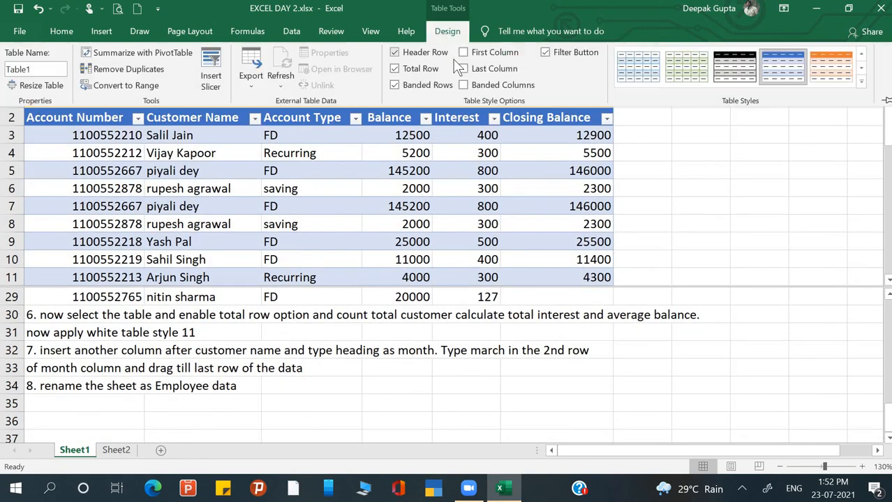
pyautogui.click(417, 53)
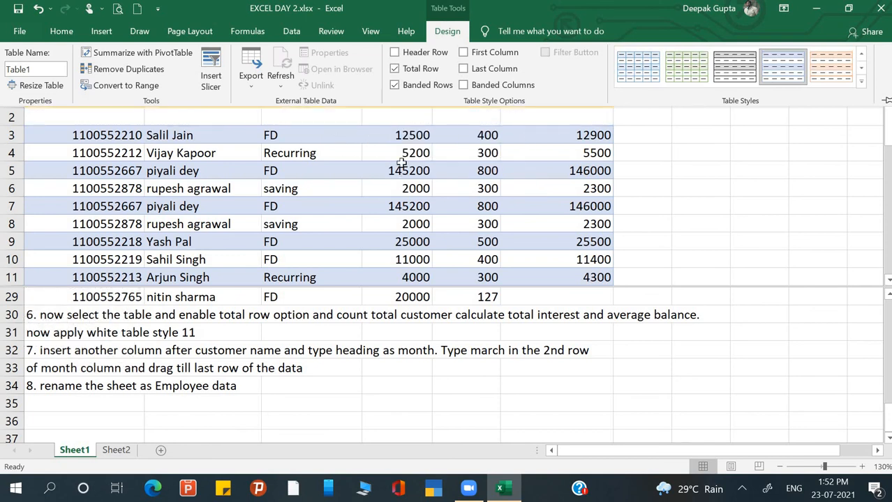
pyautogui.click(430, 54)
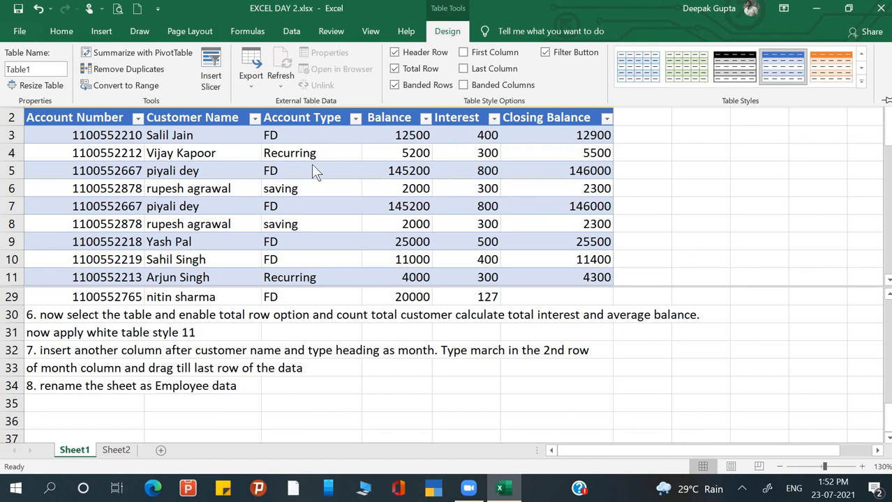
pyautogui.click(412, 89)
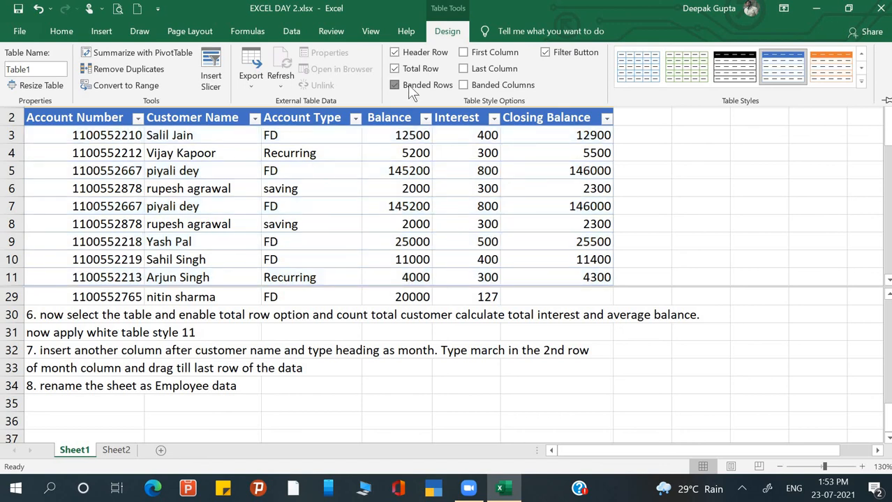
pyautogui.click(410, 88)
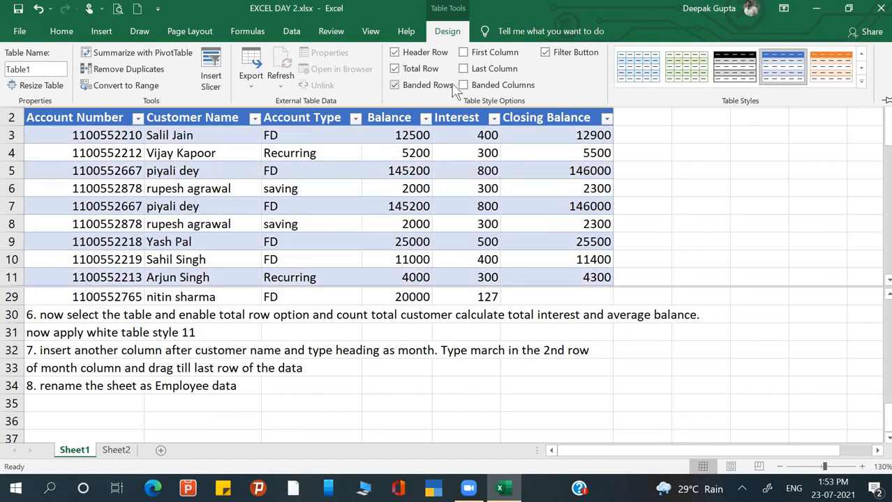
# Try the table's first column, last column and banded columns options one at a time, turning each off again
pyautogui.click(479, 52)
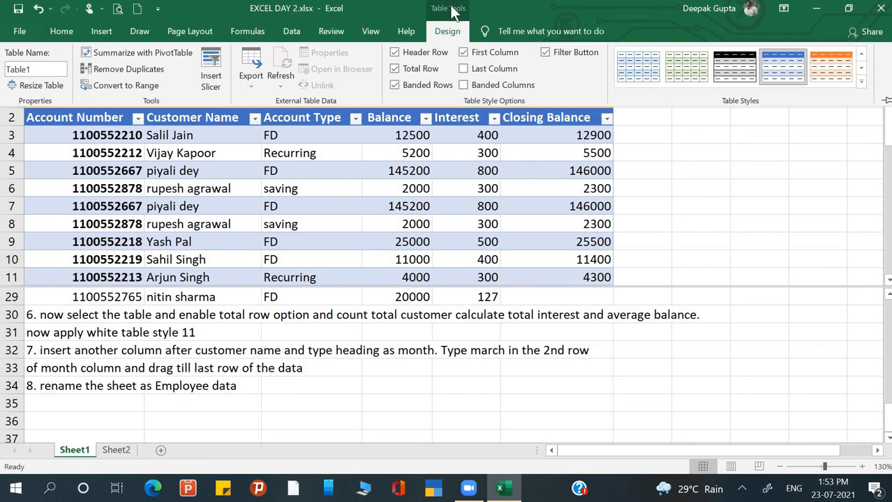
pyautogui.click(480, 56)
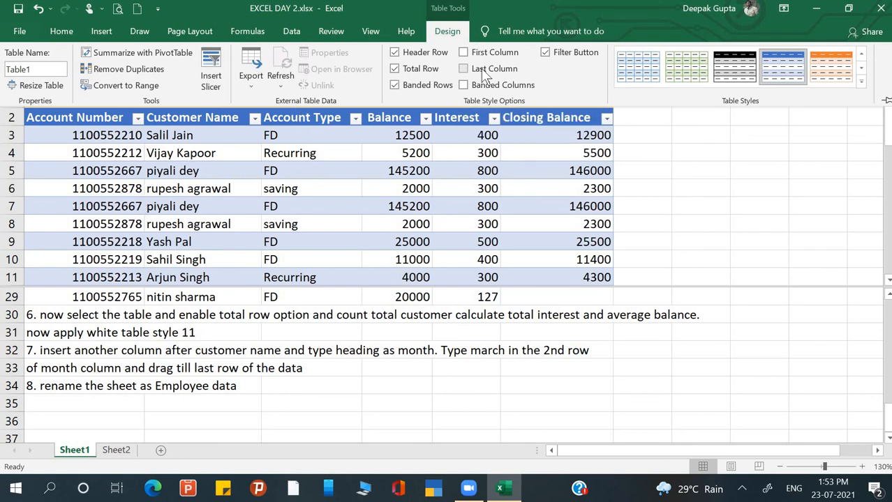
pyautogui.click(488, 68)
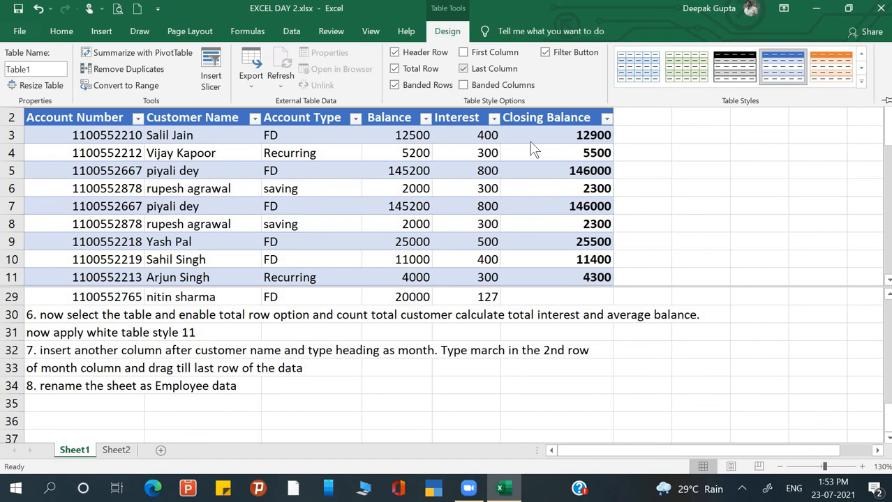
pyautogui.click(496, 70)
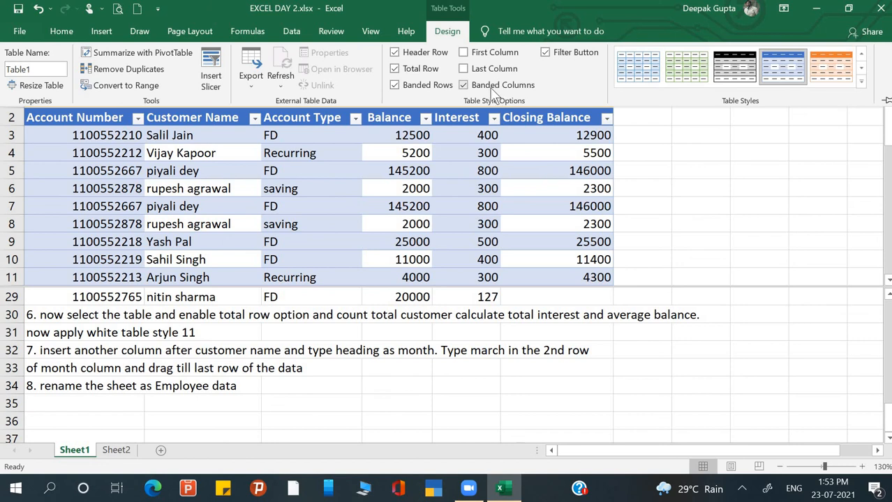
pyautogui.click(479, 86)
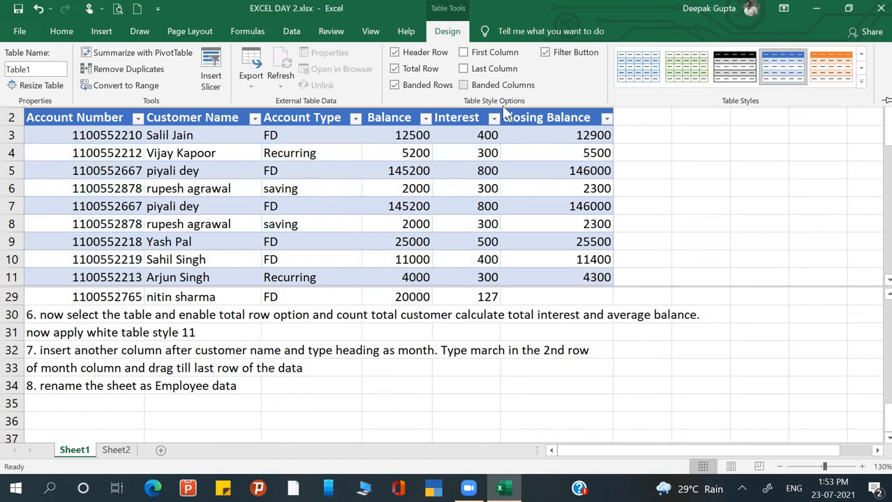
# Hide and restore the filter buttons in the table's header row
pyautogui.click(558, 56)
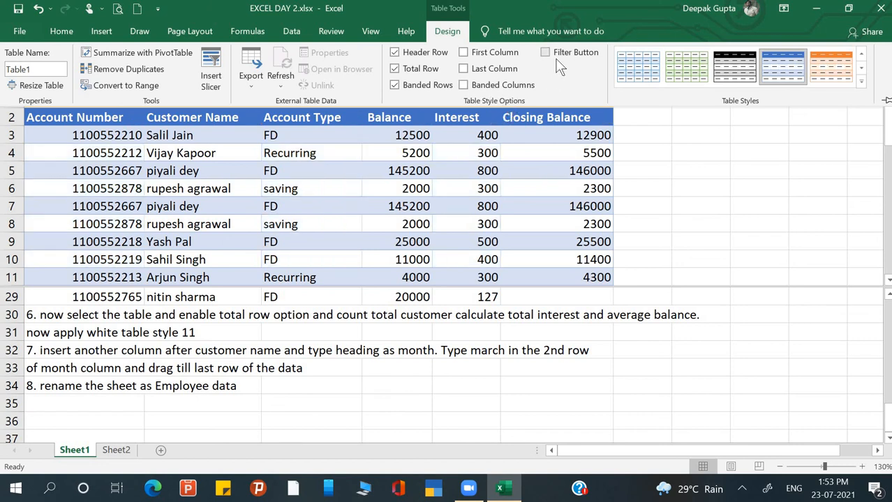
pyautogui.click(554, 59)
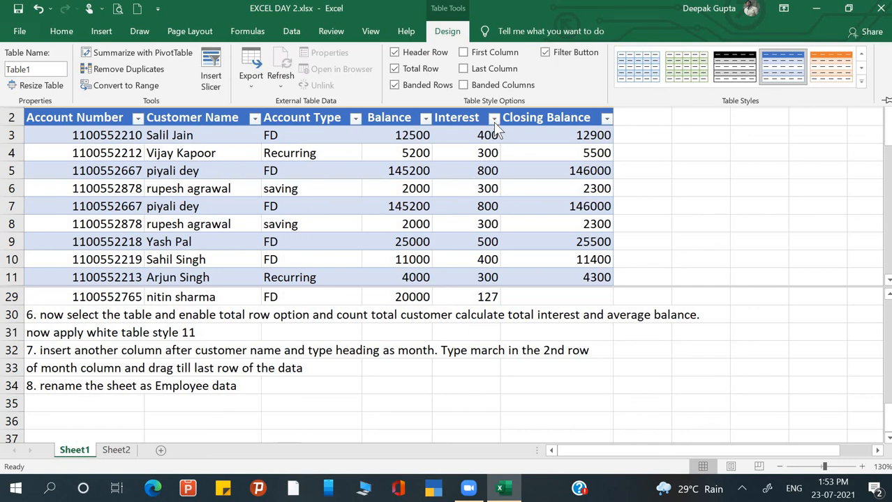
pyautogui.click(554, 55)
pyautogui.click(551, 51)
pyautogui.hotkey('ctrl', 'F1')
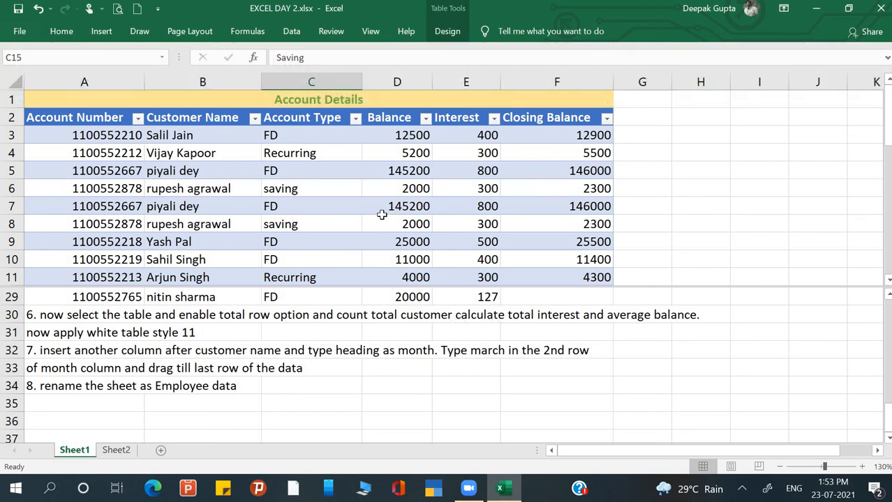
# Enlarge the upper pane and set the Customer Name total in B18 to Count
pyautogui.moveTo(388, 286); pyautogui.dragTo(386, 340)
pyautogui.scroll(-1, 317, 216)
pyautogui.scroll(-2, 318, 216)
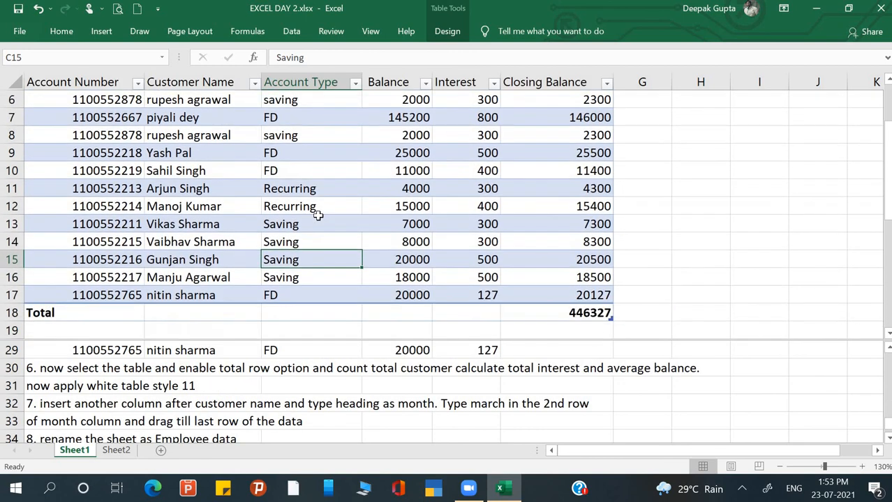
pyautogui.click(227, 258)
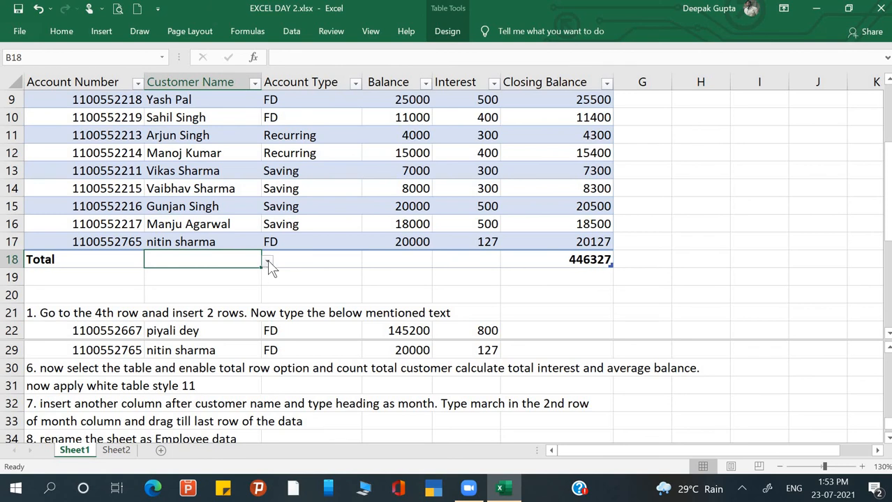
pyautogui.click(268, 260)
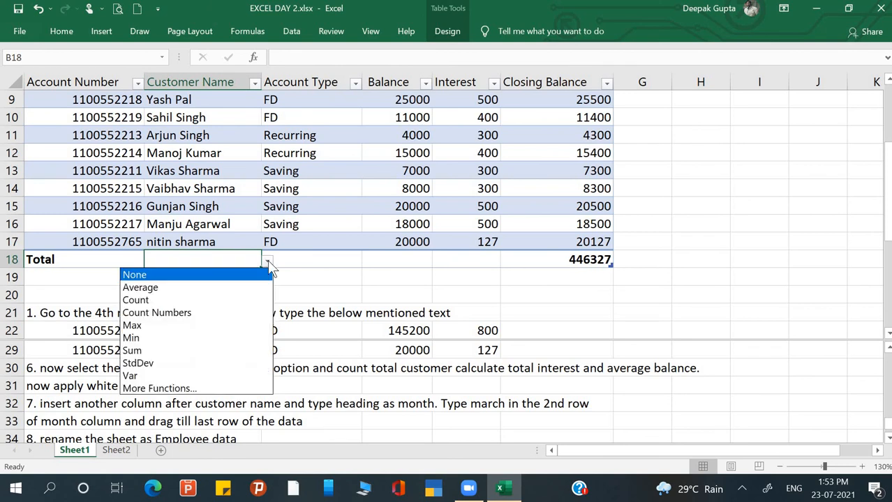
pyautogui.click(226, 301)
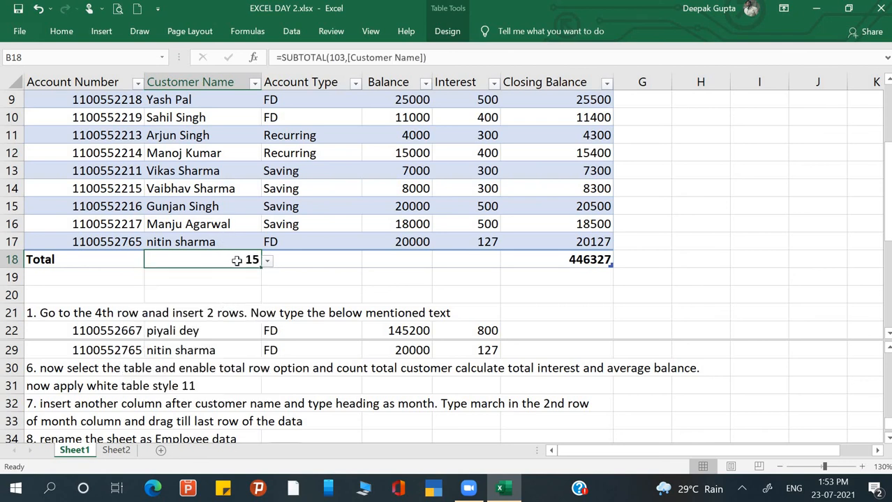
# Review the customer records behind the count in B18 and the other summary functions offered for that cell
pyautogui.scroll(3, 237, 260)
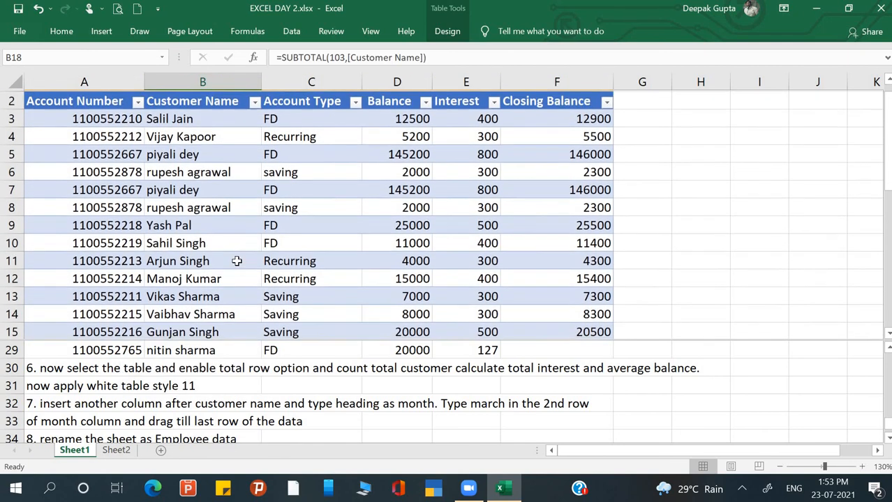
pyautogui.scroll(-2, 236, 261)
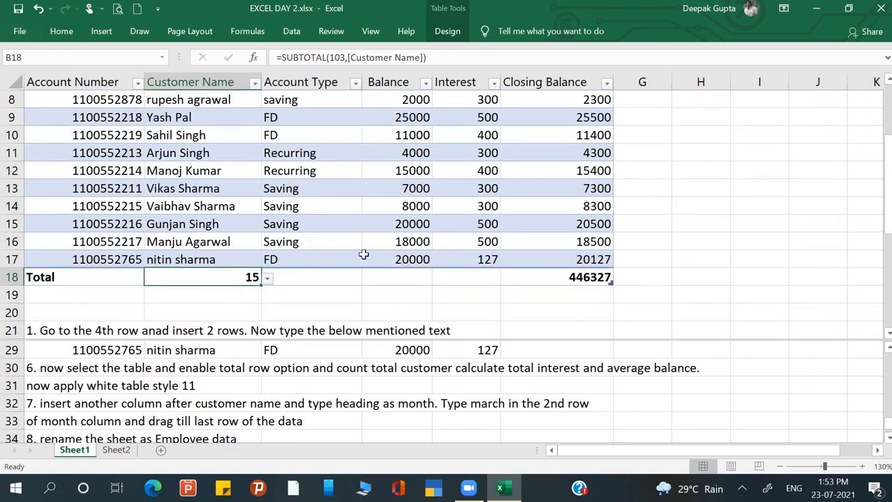
pyautogui.scroll(1, 364, 255)
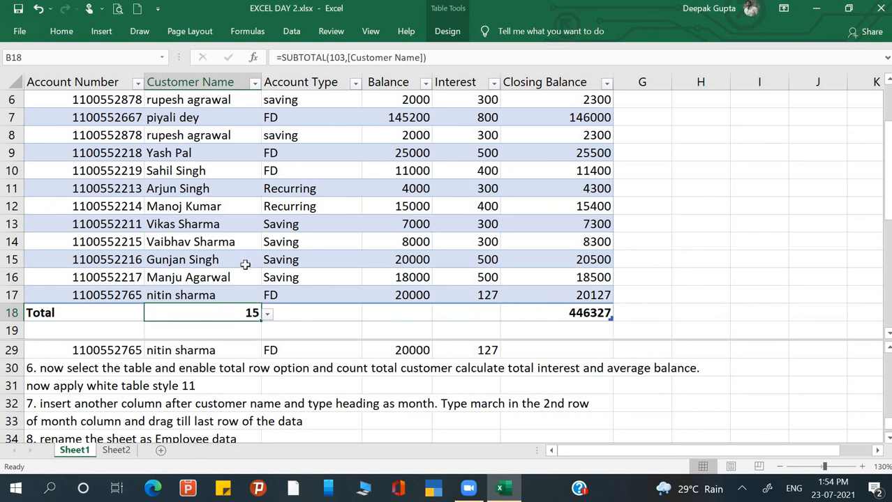
pyautogui.click(268, 314)
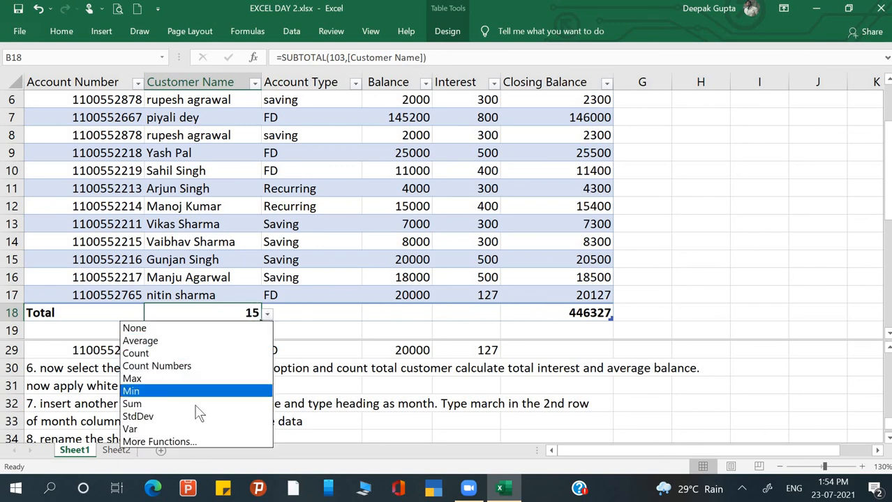
pyautogui.click(339, 315)
pyautogui.scroll(-2, 342, 312)
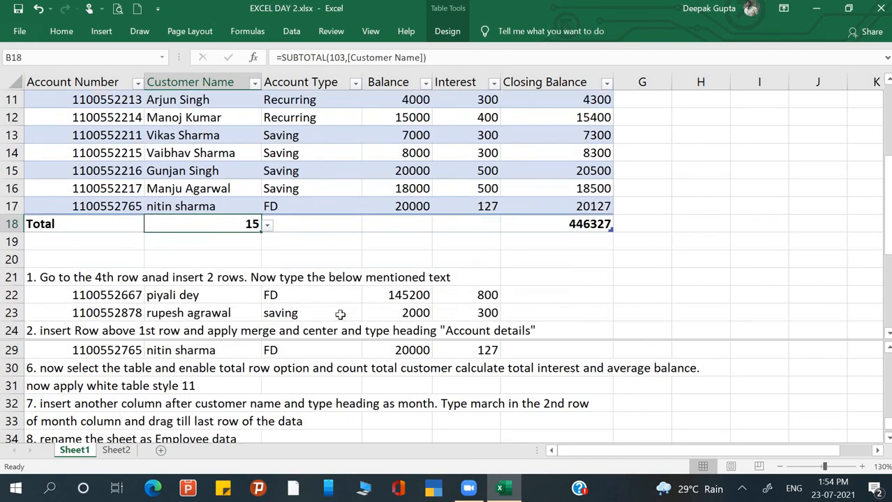
pyautogui.scroll(1, 342, 312)
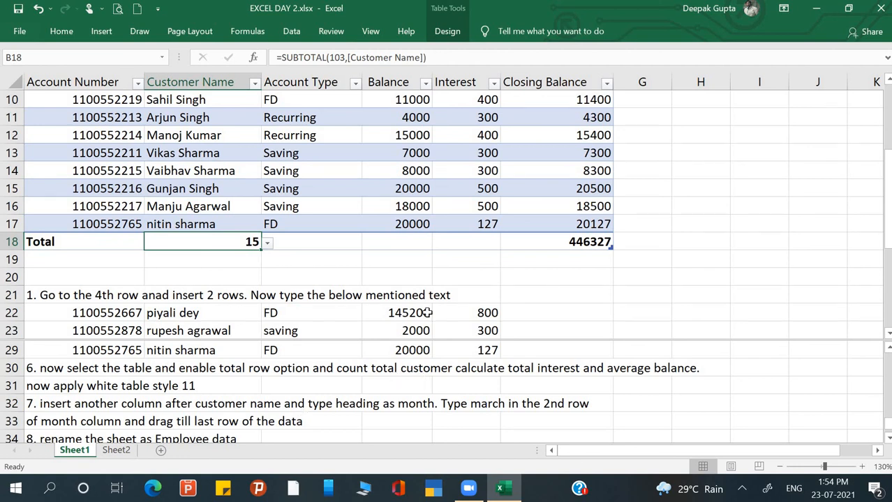
pyautogui.scroll(-1, 426, 313)
pyautogui.scroll(2, 425, 313)
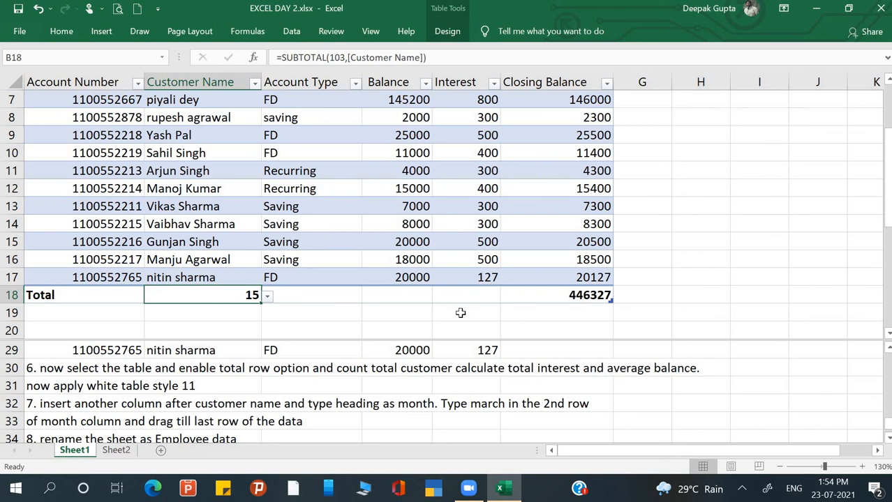
# Set the total row to Sum for the Interest column (E18) and Average for the Closing Balance column (F18)
pyautogui.click(496, 301)
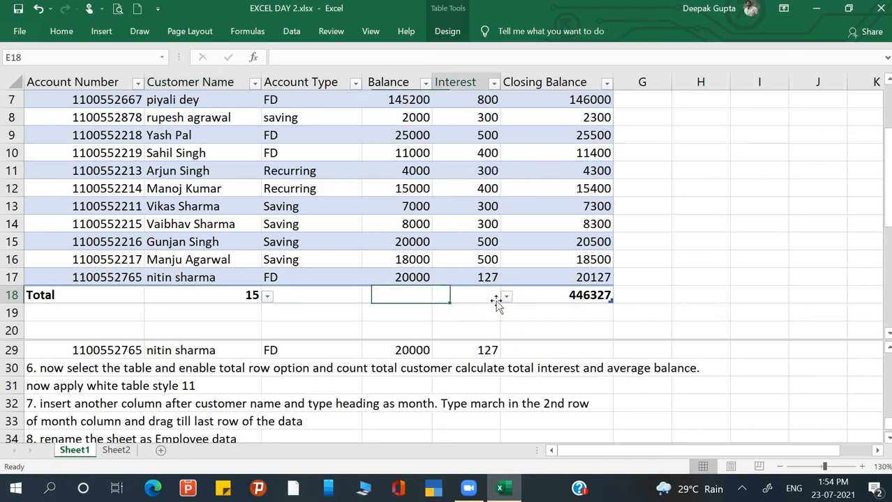
pyautogui.click(507, 298)
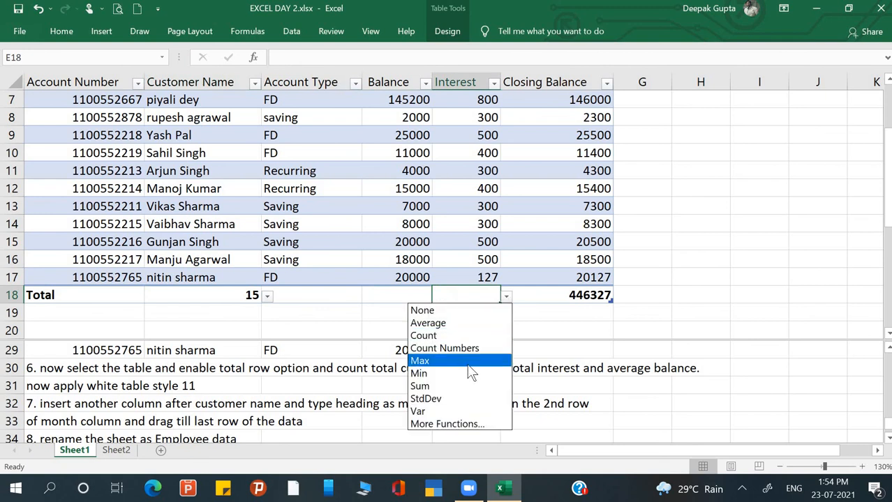
pyautogui.click(457, 390)
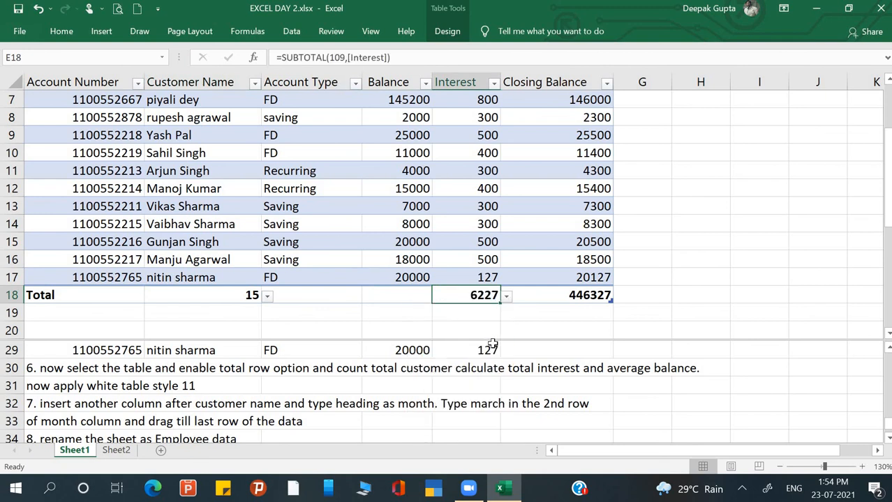
pyautogui.click(585, 296)
pyautogui.click(618, 296)
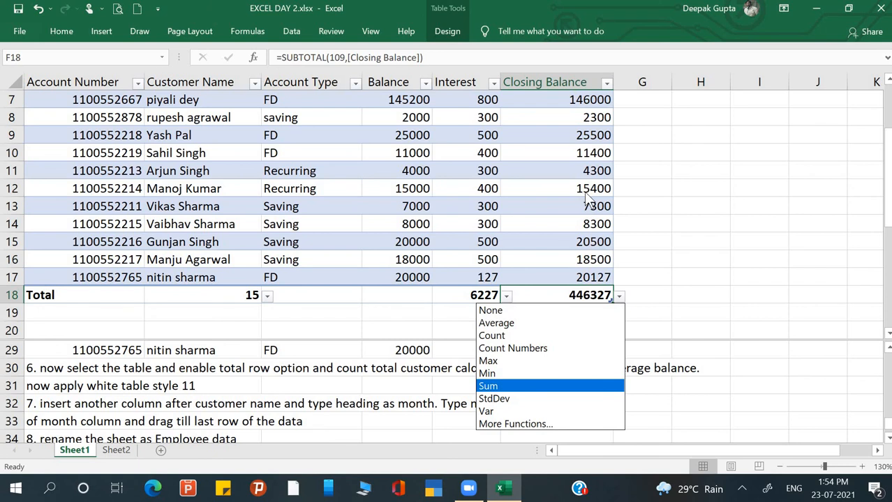
pyautogui.click(553, 326)
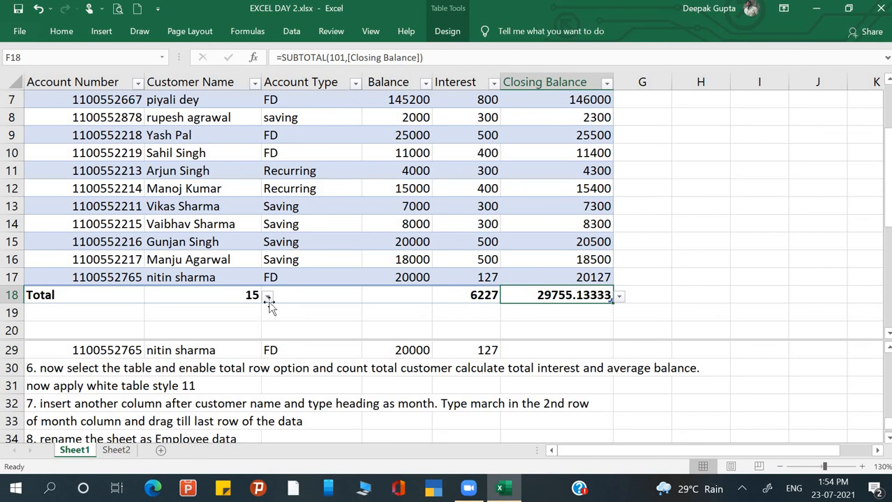
# Apply the White, Table Style Light 11 style to the account table and check it down to the total row
pyautogui.click(291, 266)
pyautogui.scroll(2, 291, 266)
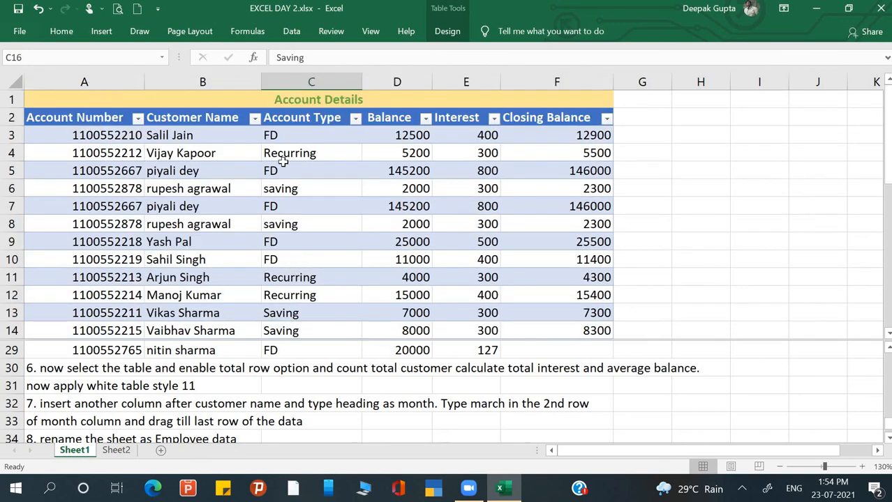
pyautogui.click(377, 171)
pyautogui.click(457, 31)
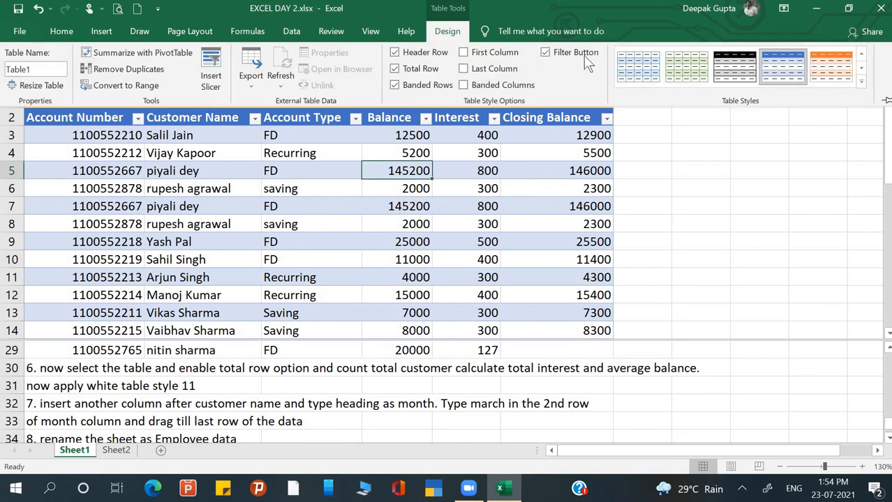
pyautogui.click(861, 81)
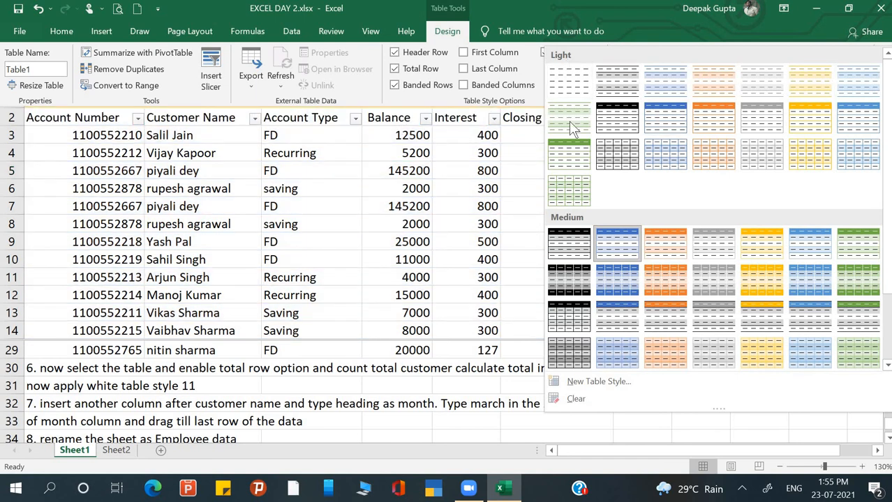
pyautogui.scroll(-3, 590, 237)
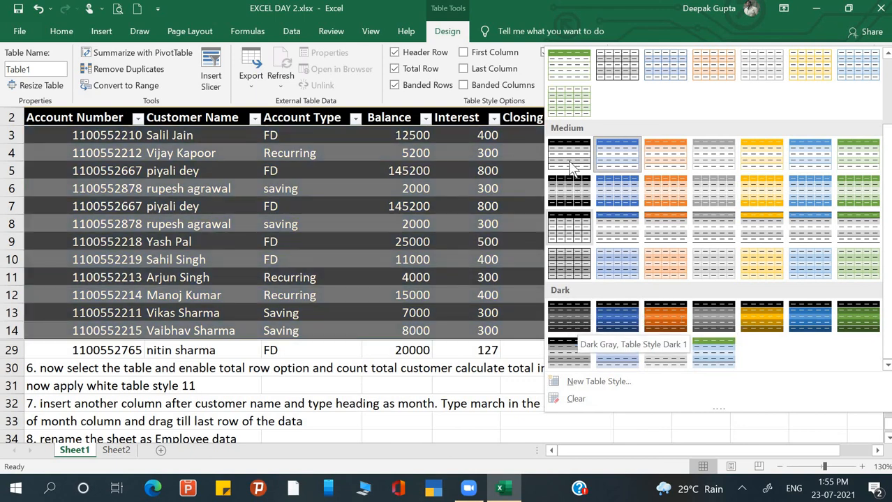
pyautogui.scroll(2, 570, 164)
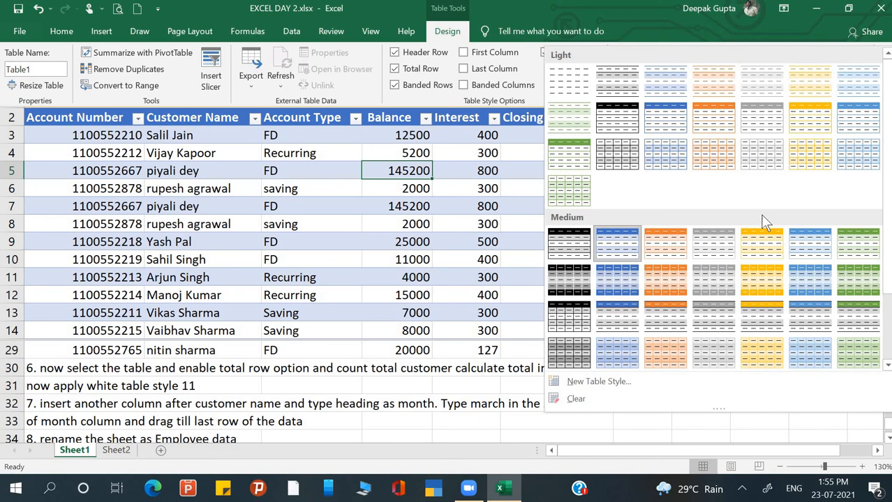
pyautogui.scroll(-2, 761, 137)
pyautogui.scroll(2, 761, 136)
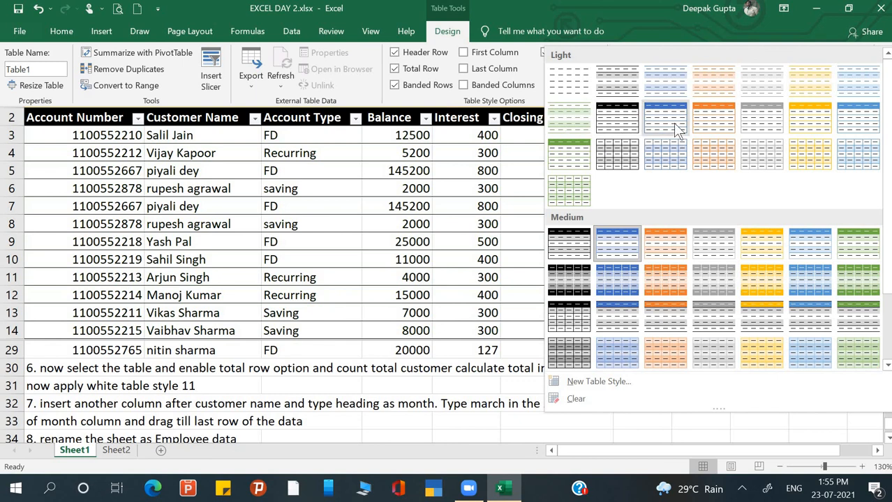
pyautogui.click(759, 130)
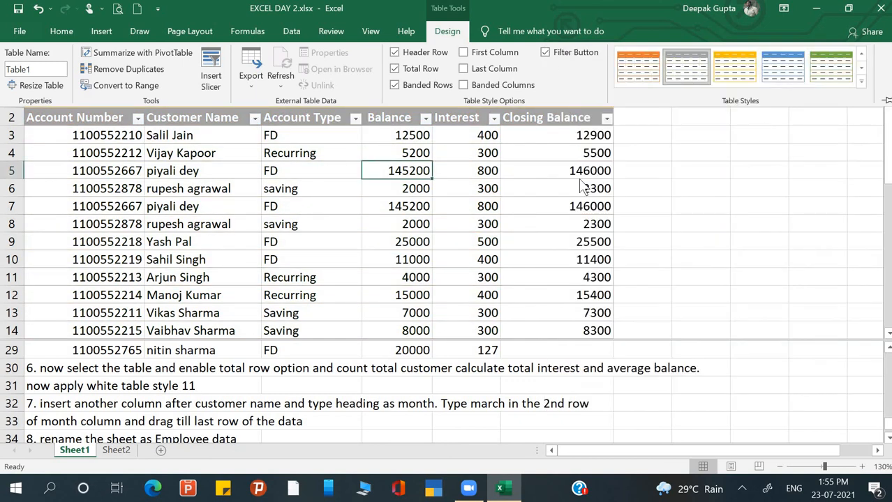
pyautogui.click(351, 267)
pyautogui.scroll(-2, 350, 267)
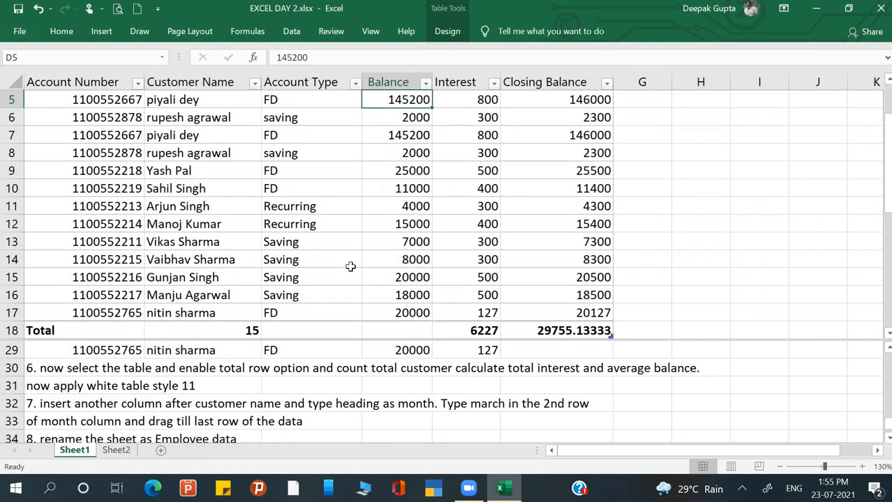
pyautogui.scroll(2, 350, 267)
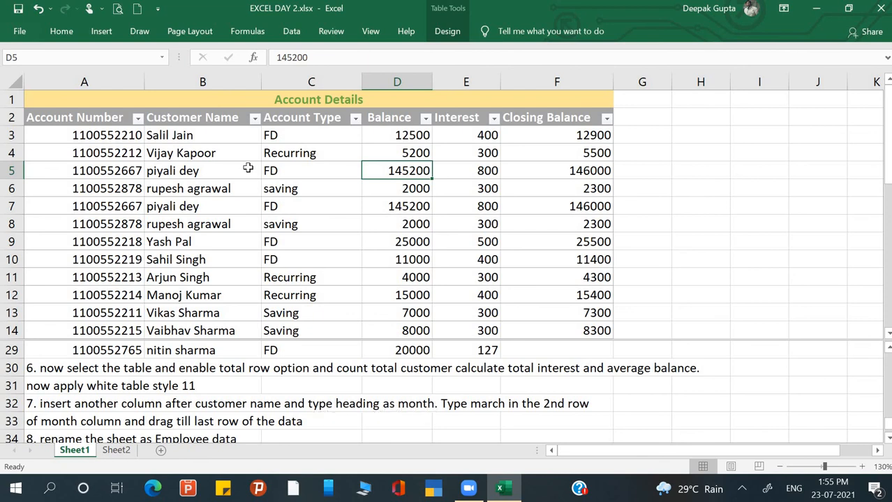
# Insert a new sheet column between Customer Name and Account Type
pyautogui.click(220, 134)
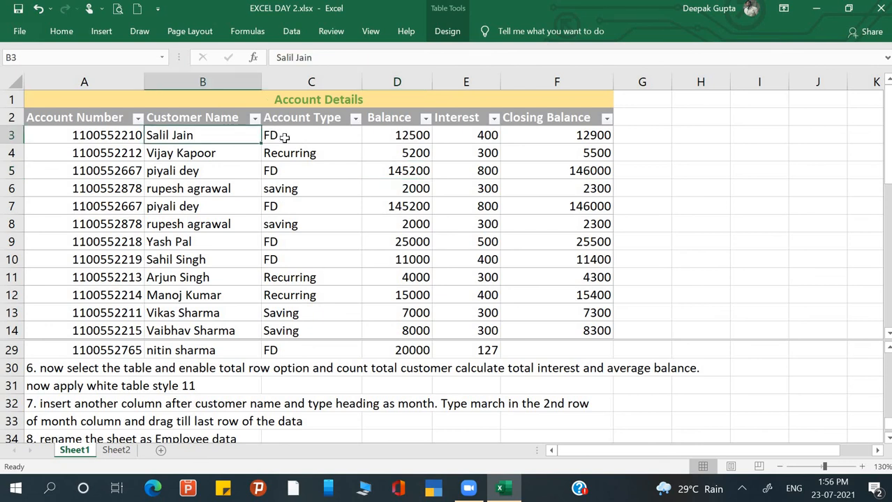
pyautogui.click(301, 137)
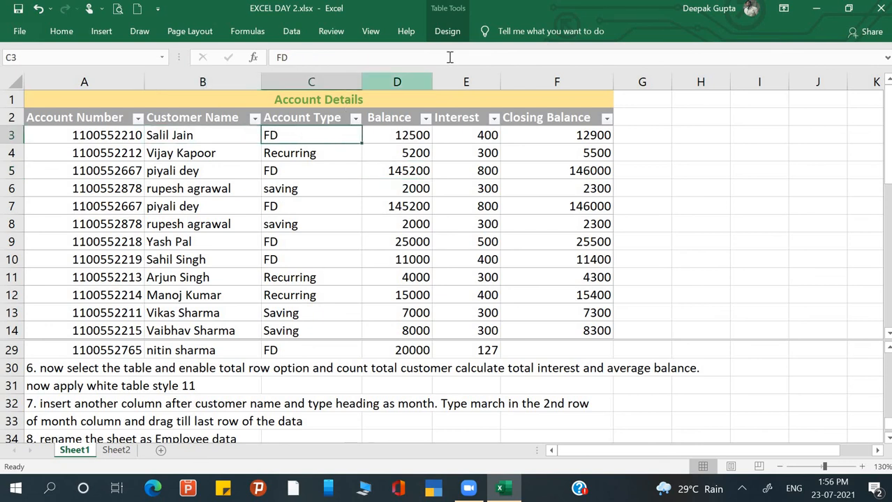
pyautogui.click(69, 33)
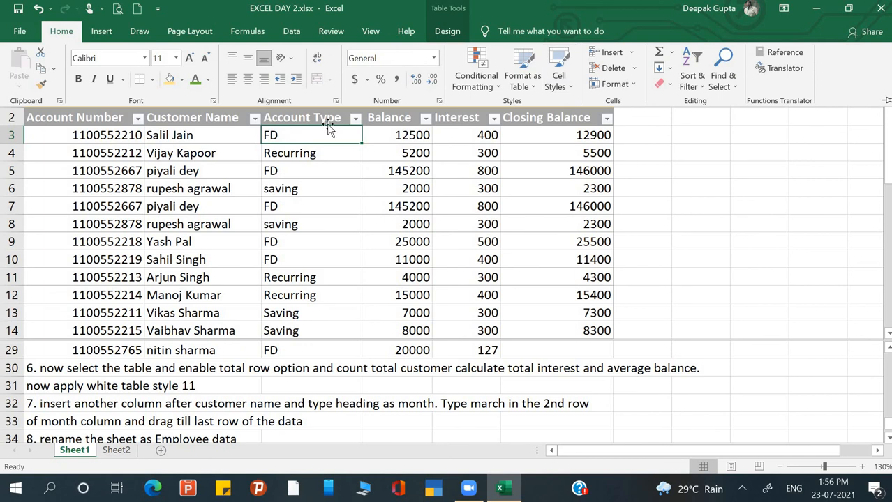
pyautogui.click(331, 136)
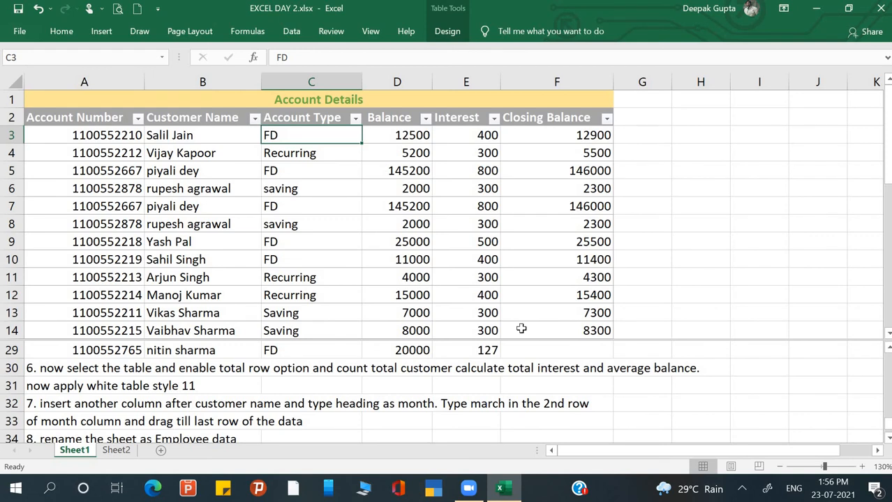
pyautogui.click(314, 82)
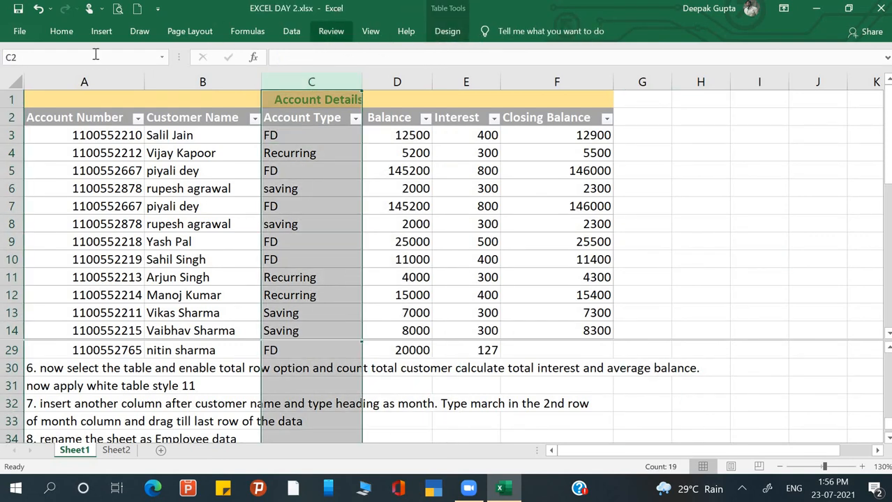
pyautogui.click(70, 33)
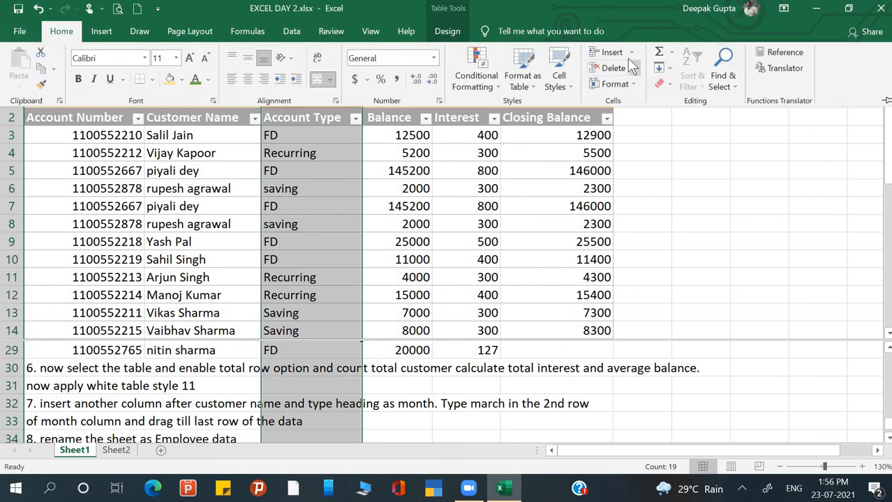
pyautogui.click(629, 53)
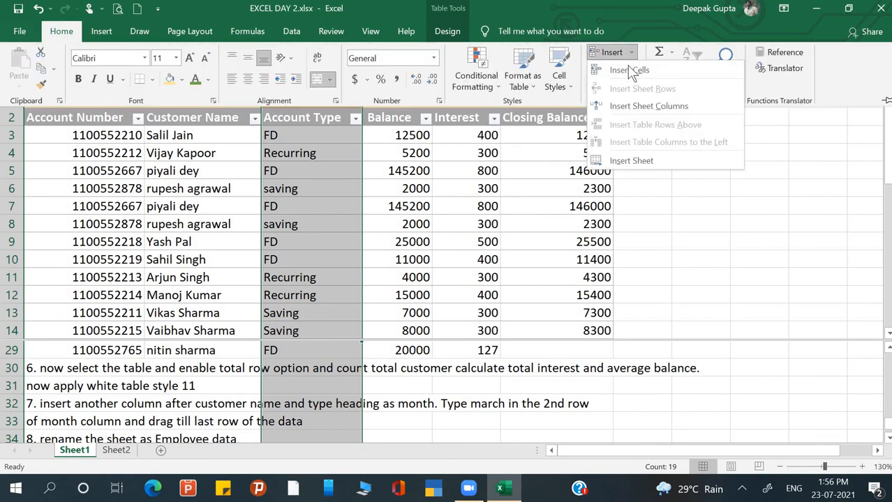
pyautogui.click(623, 110)
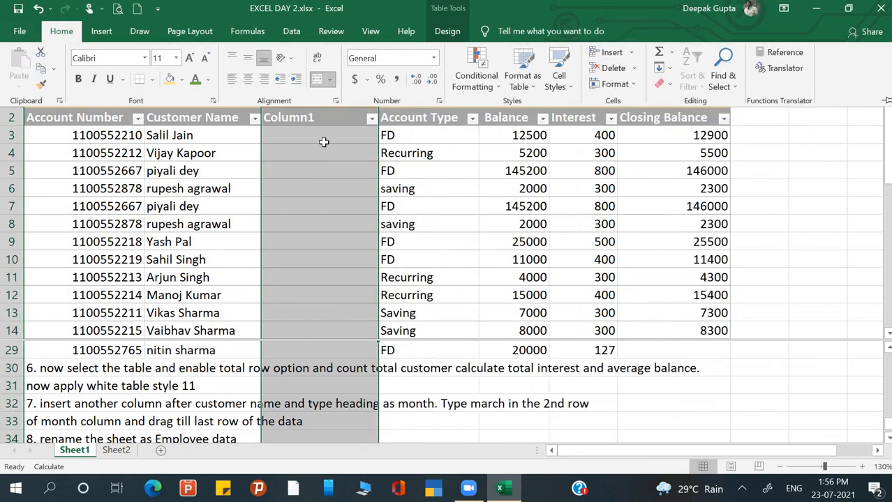
# Set the new column's heading in C2 to Month
pyautogui.click(315, 120)
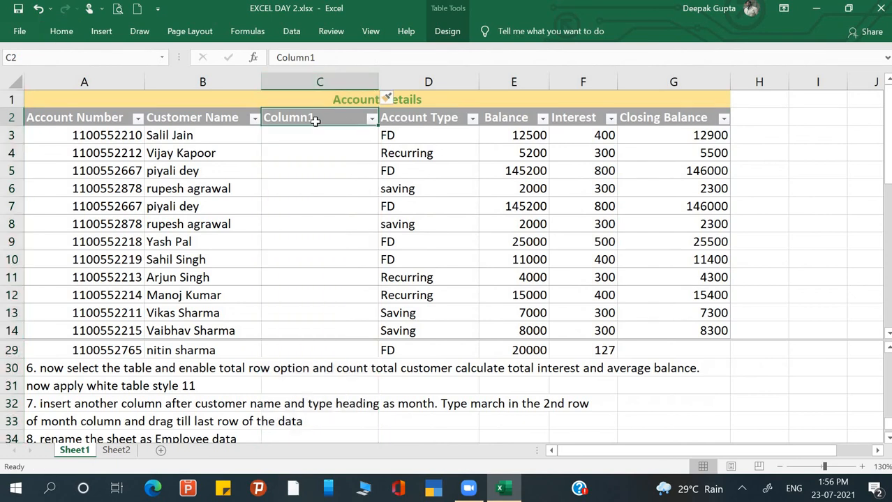
pyautogui.write('Month')
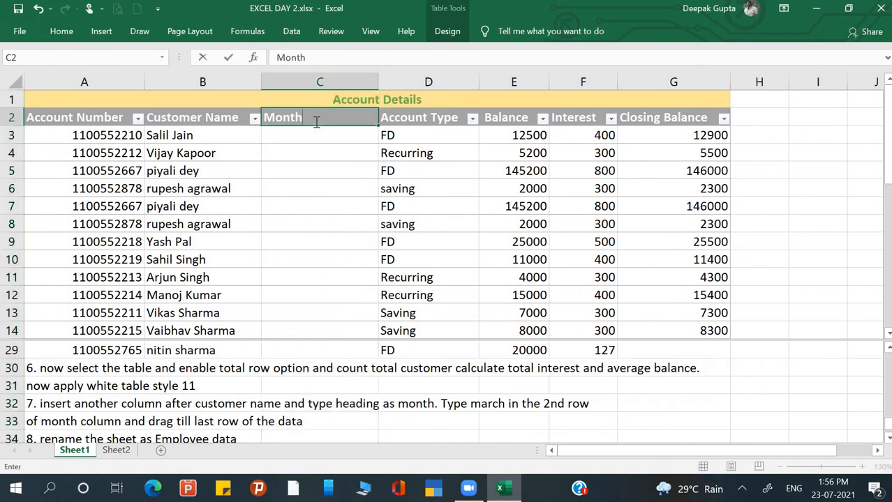
pyautogui.press('Return')
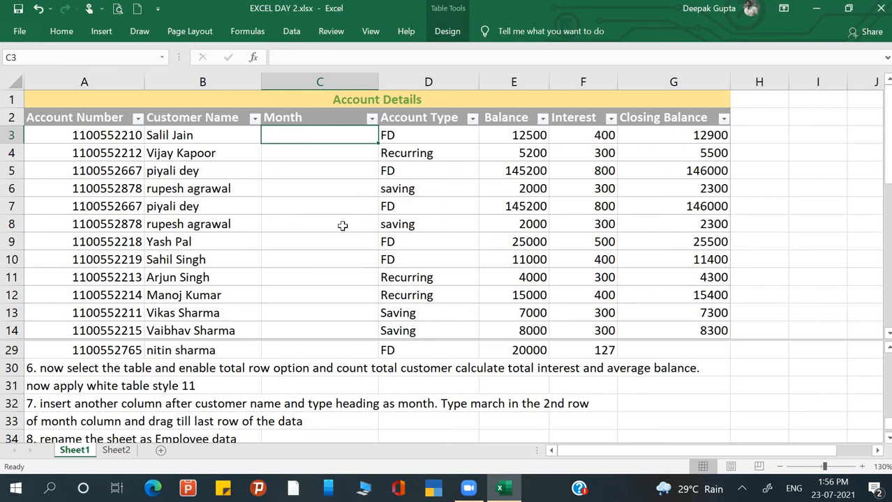
# Enter March in C3 and fill the month series down to the last data row, C17
pyautogui.scroll(-1, 341, 349)
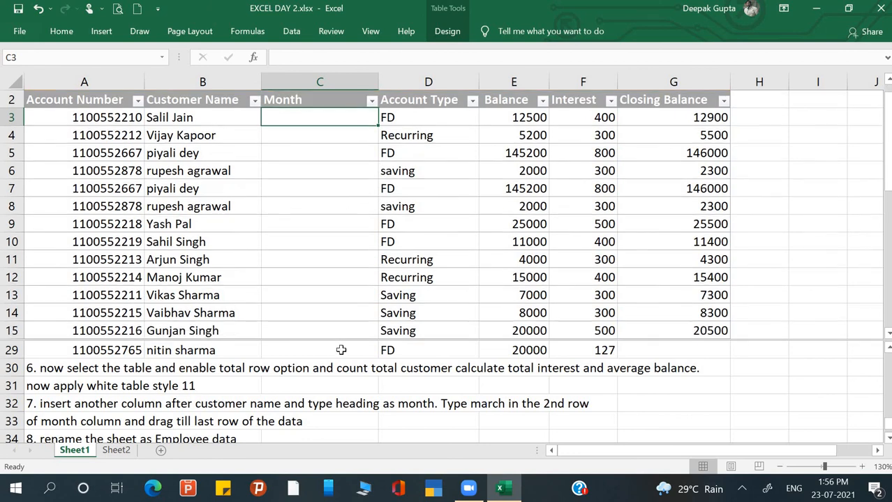
pyautogui.click(288, 409)
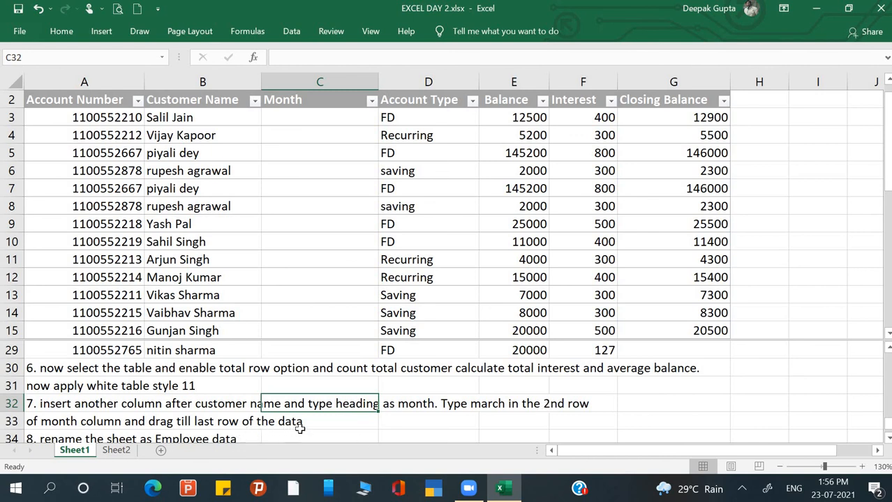
pyautogui.click(314, 275)
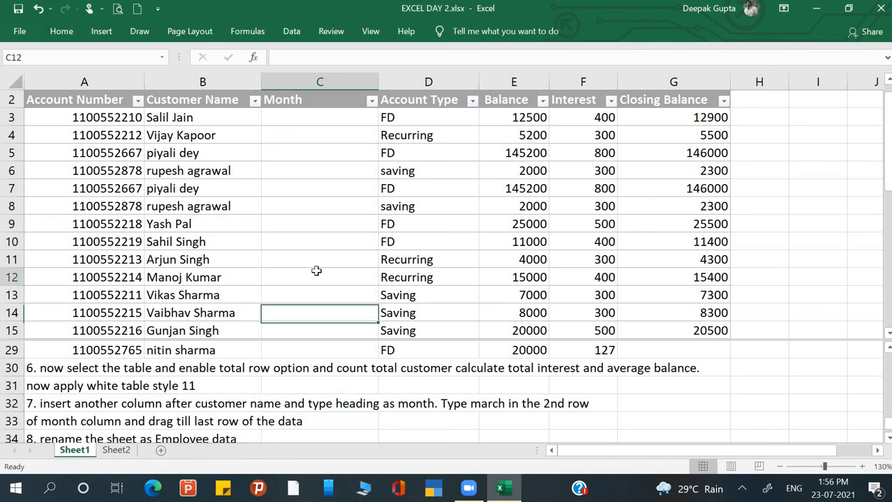
pyautogui.click(321, 121)
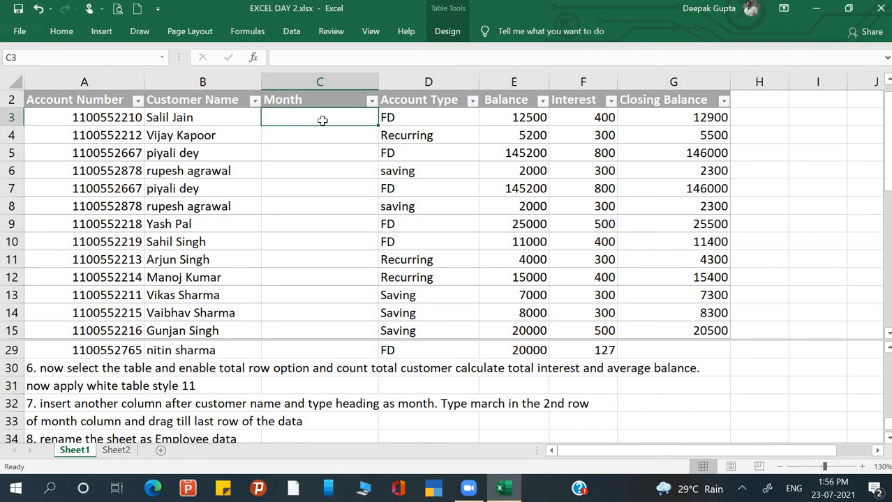
pyautogui.write('March')
pyautogui.press('Return')
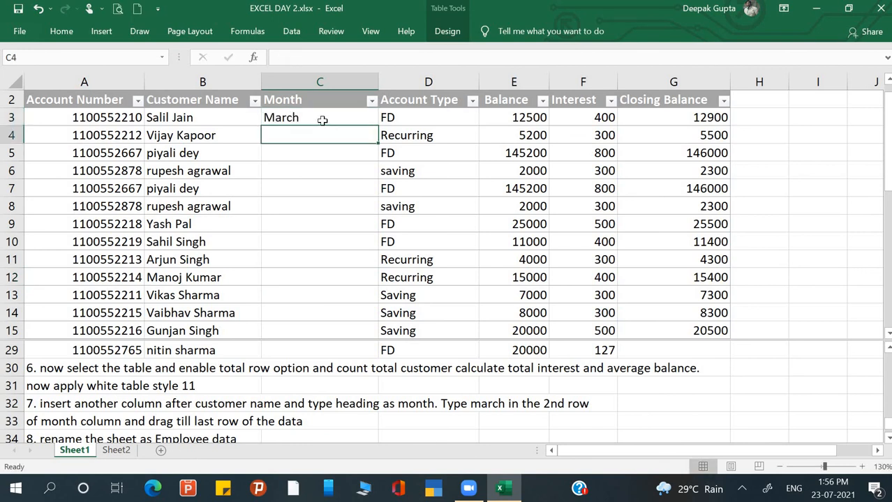
pyautogui.click(348, 120)
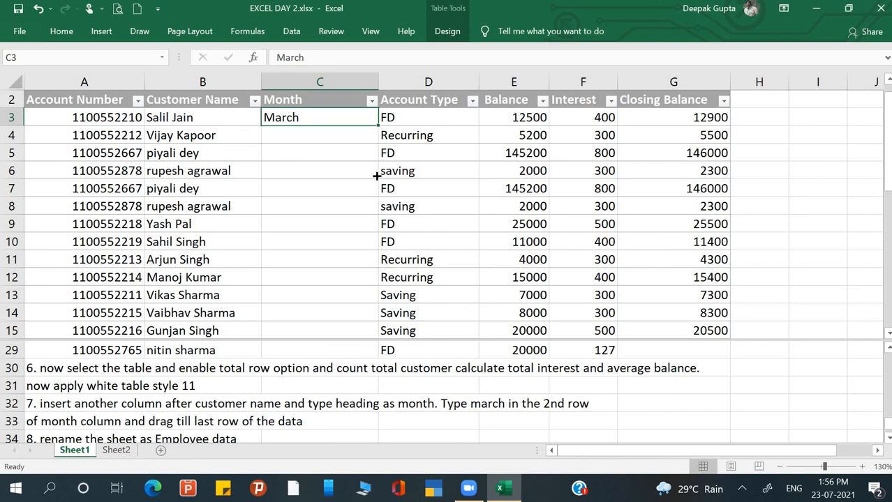
pyautogui.moveTo(377, 176); pyautogui.dragTo(365, 296)
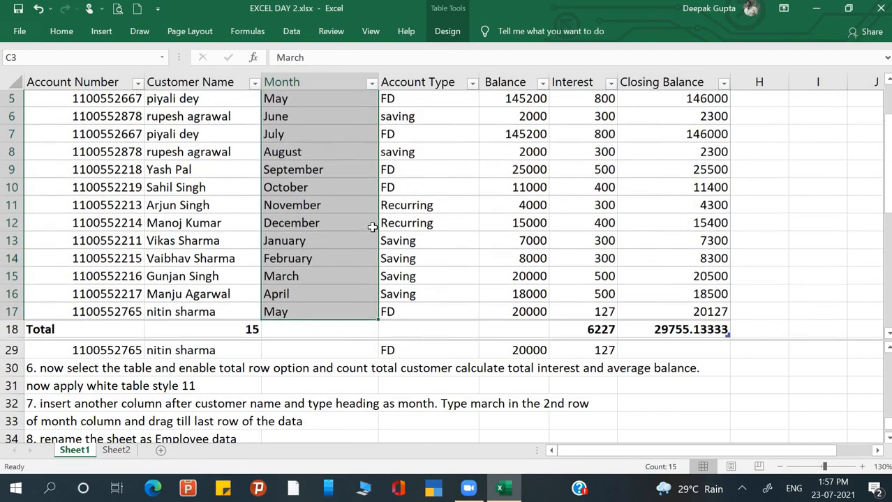
pyautogui.scroll(1, 370, 225)
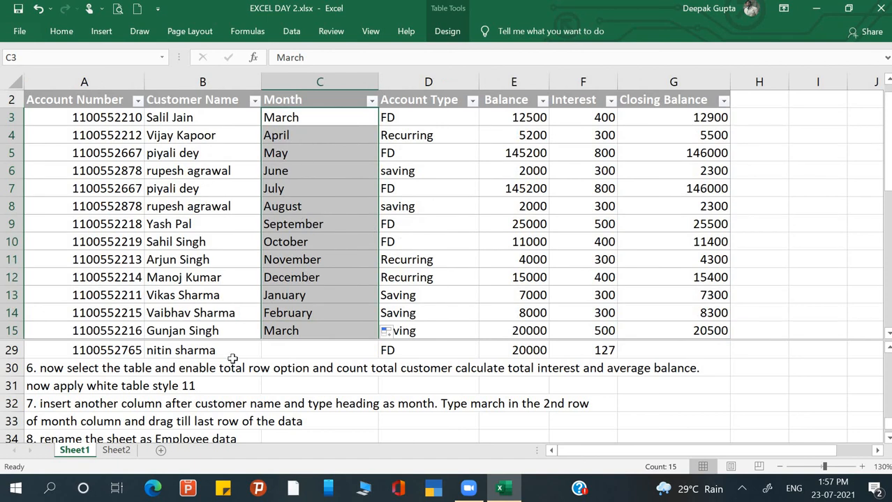
# Read instruction 8 below the table and remove the horizontal split from the worksheet window
pyautogui.click(210, 404)
pyautogui.scroll(-2, 205, 399)
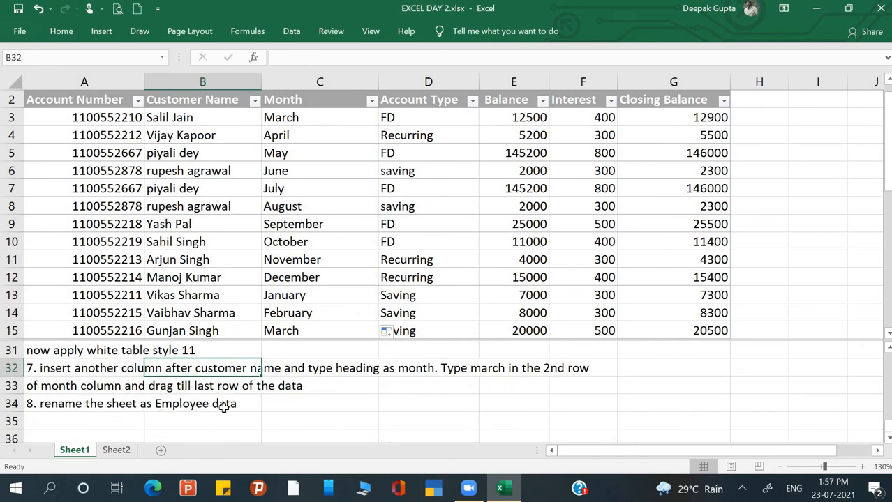
pyautogui.click(236, 204)
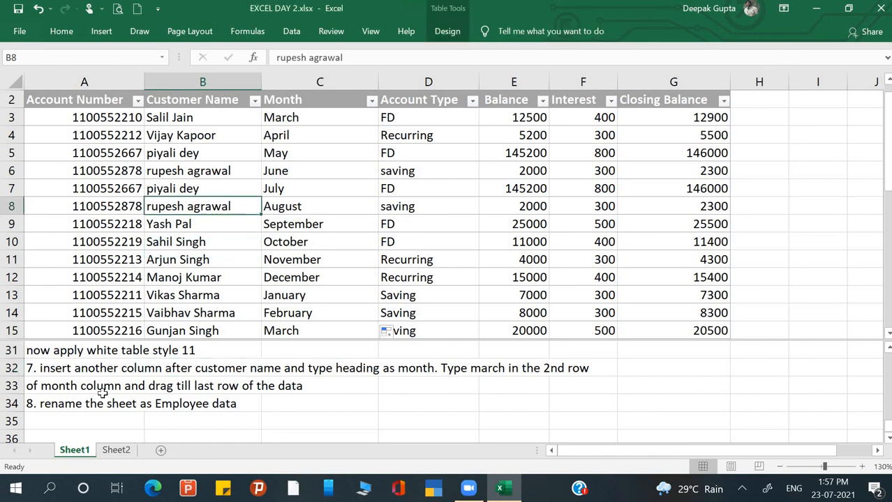
pyautogui.doubleClick(120, 340)
pyautogui.scroll(-2, 91, 405)
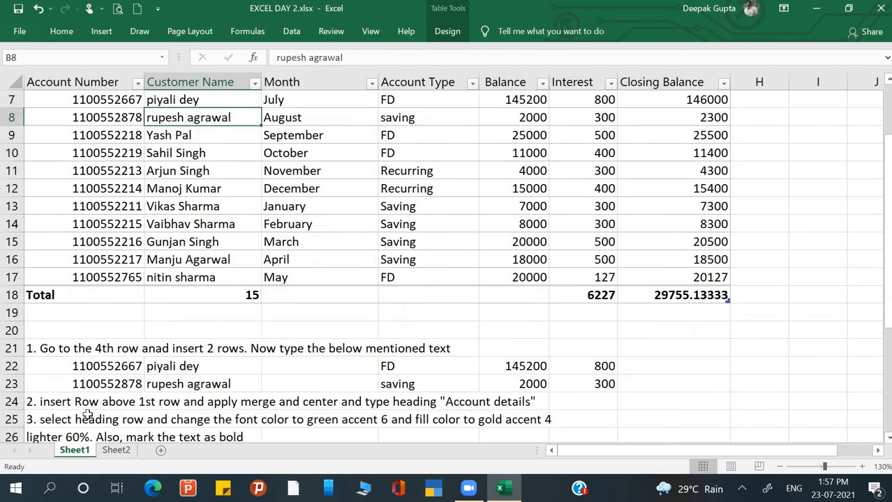
# Rename Sheet1 as Employee Data
pyautogui.rightClick(76, 451)
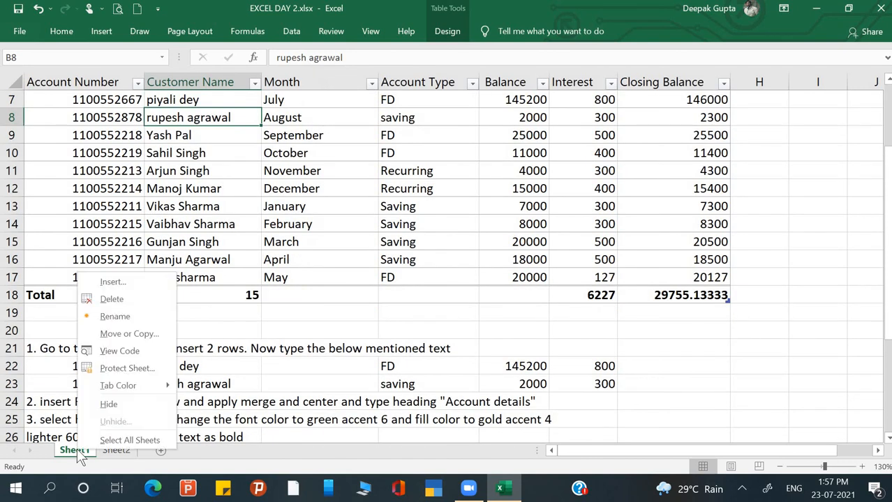
pyautogui.press('Escape')
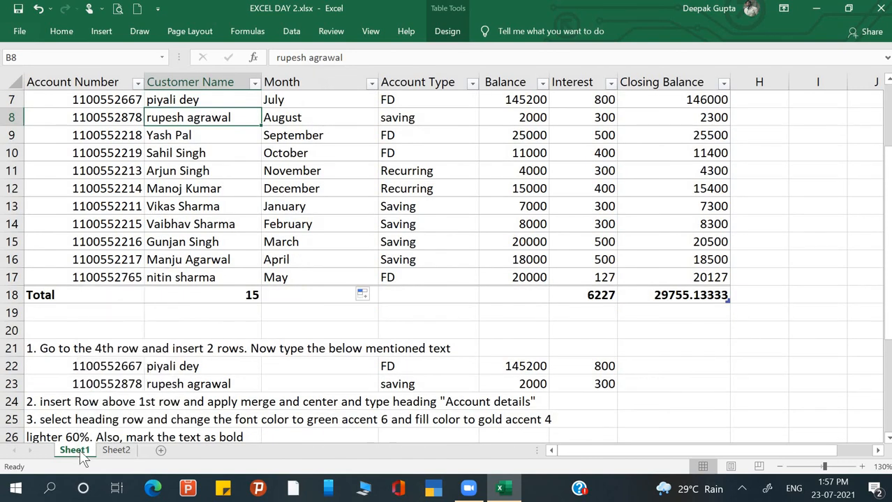
pyautogui.doubleClick(81, 452)
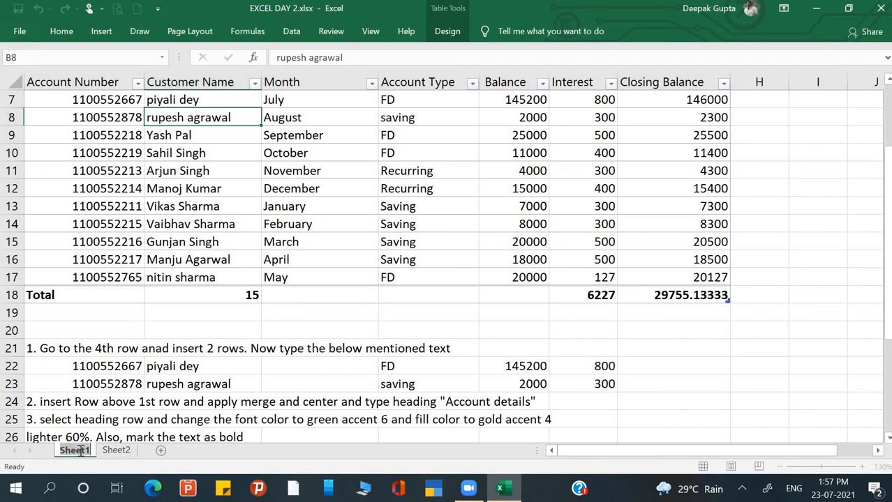
pyautogui.write('Emplo')
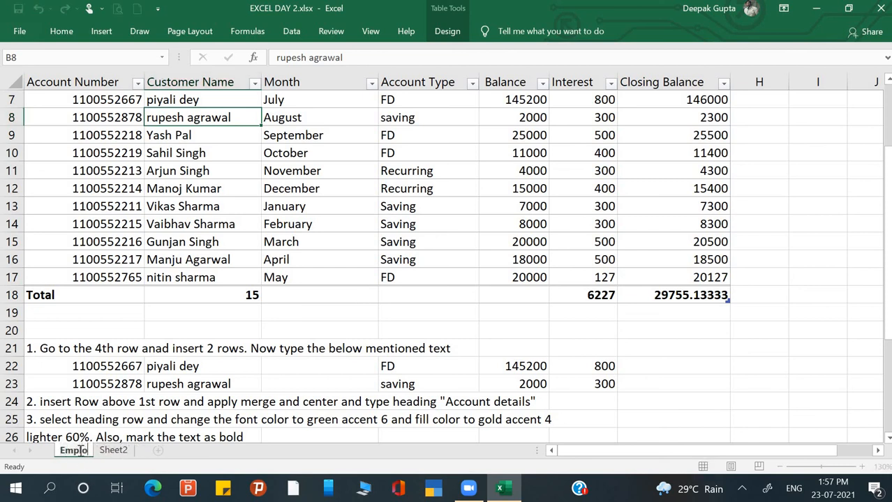
pyautogui.write('yee Data')
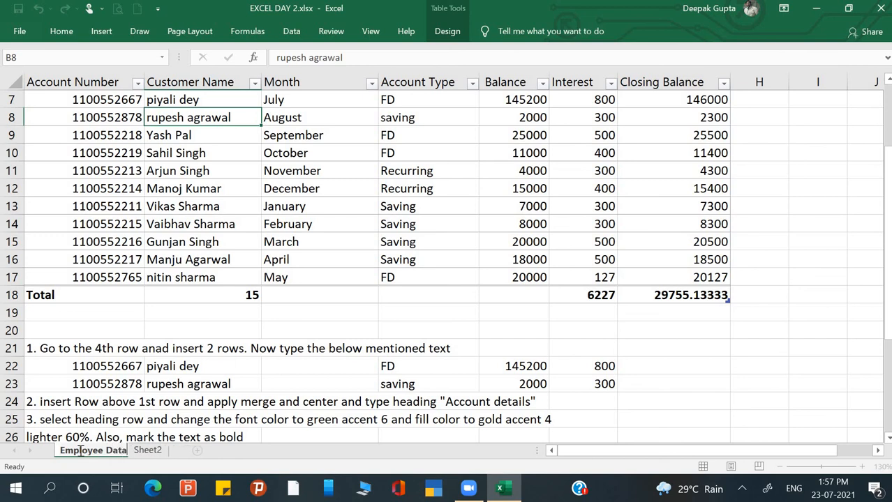
pyautogui.click(115, 433)
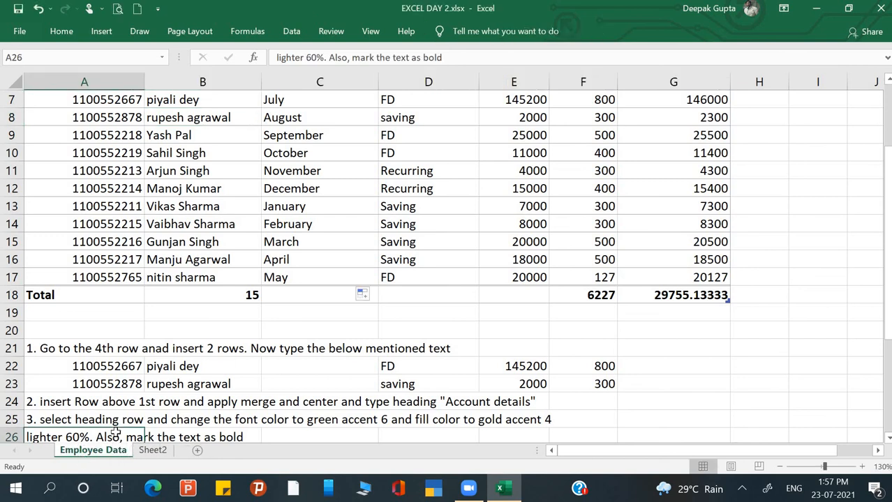
pyautogui.scroll(-2, 126, 407)
pyautogui.click(126, 408)
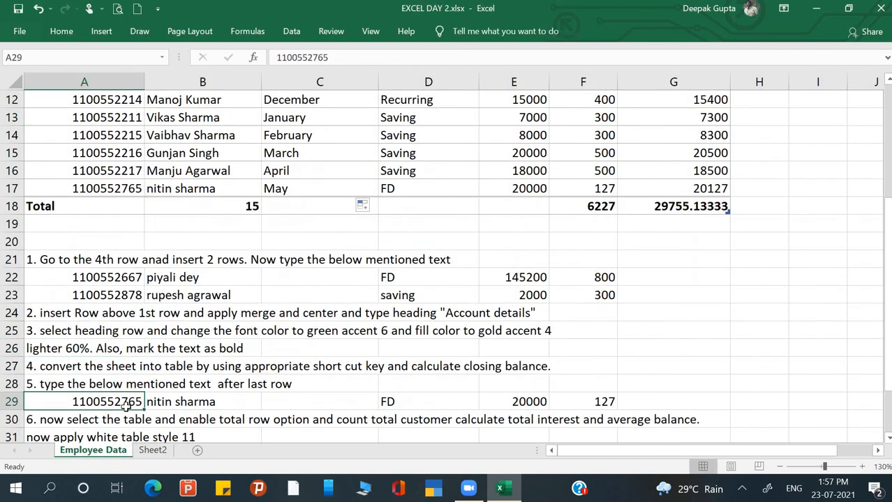
pyautogui.scroll(-2, 126, 408)
pyautogui.scroll(6, 126, 407)
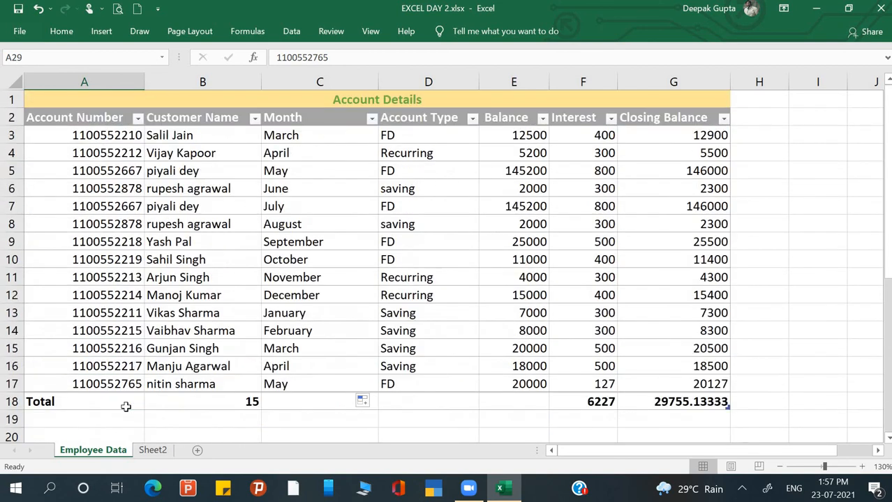
pyautogui.click(448, 255)
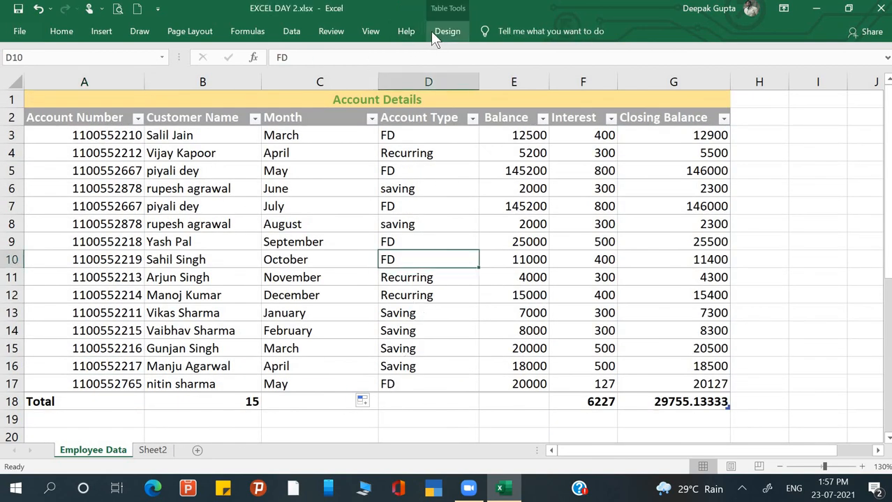
pyautogui.click(235, 220)
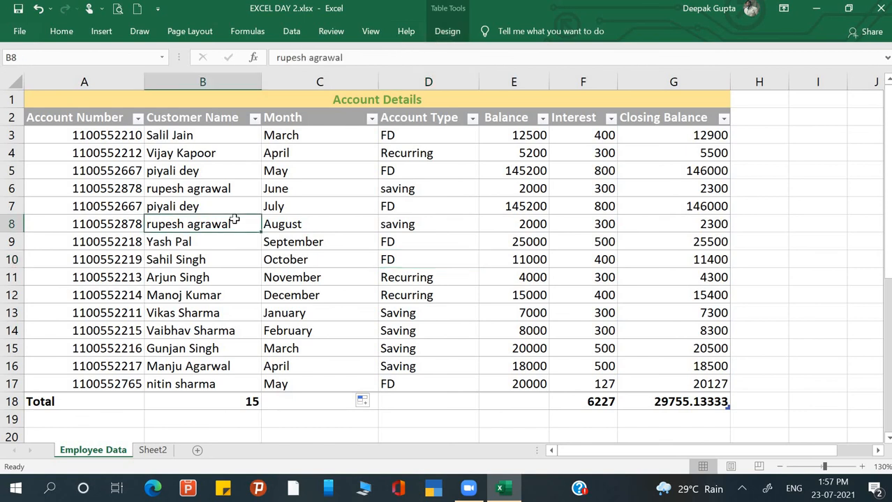
pyautogui.click(351, 206)
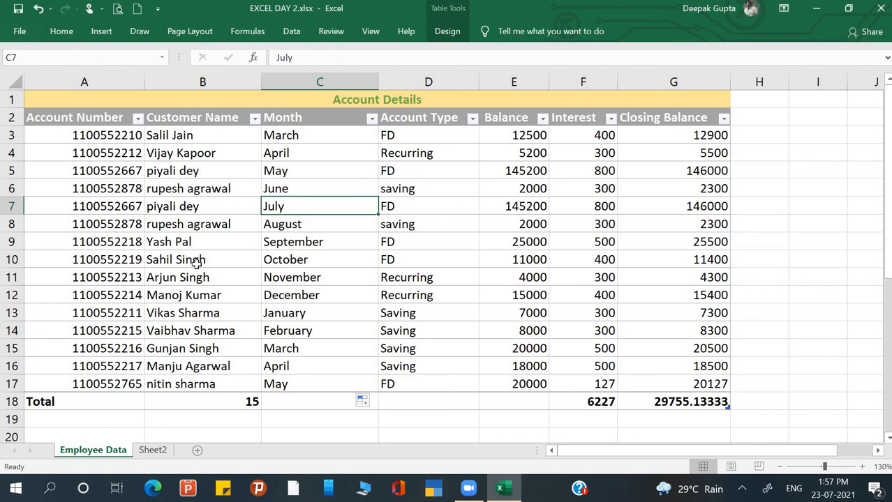
# Switch to Sheet2 and split its window horizontally above row 9, between the sales data and the instructions
pyautogui.click(152, 451)
pyautogui.click(222, 282)
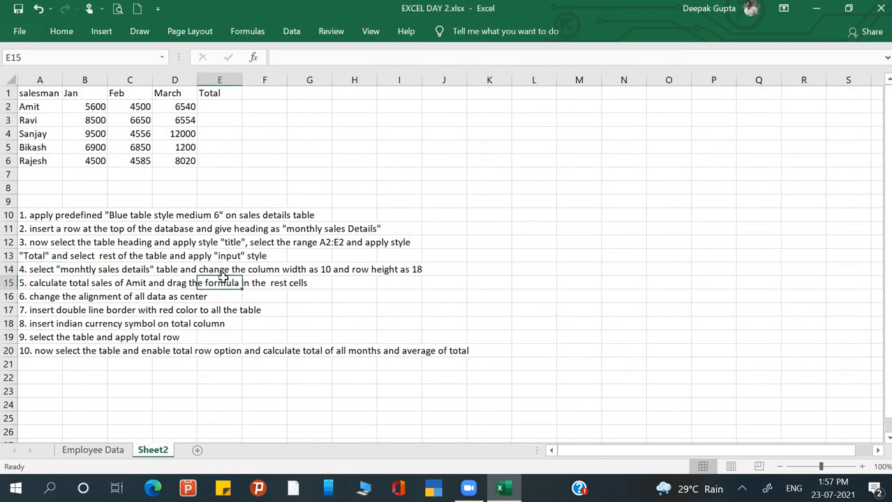
pyautogui.keyDown('ctrl'); pyautogui.scroll(4, 222, 278); pyautogui.keyUp('ctrl')
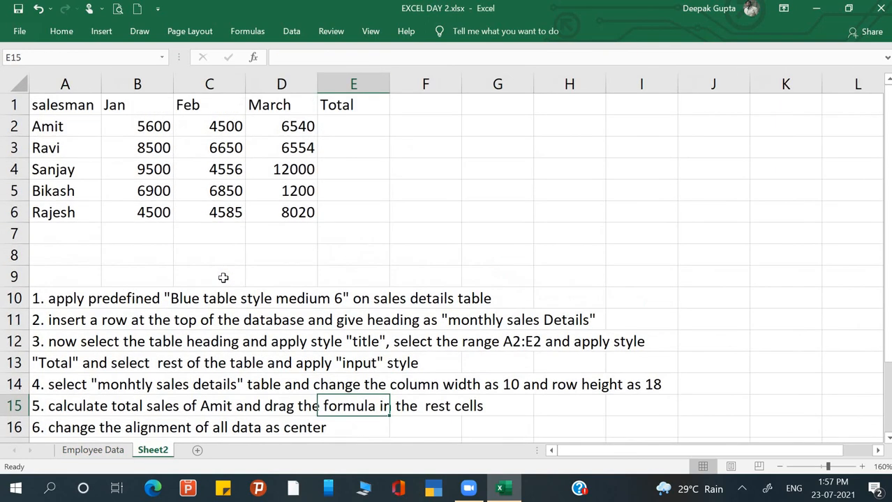
pyautogui.keyDown('ctrl'); pyautogui.scroll(3, 101, 146); pyautogui.keyUp('ctrl')
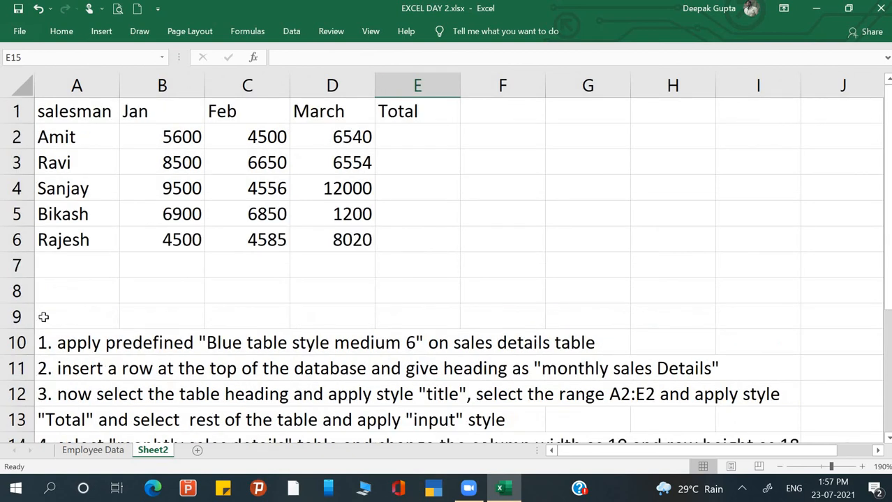
pyautogui.click(45, 314)
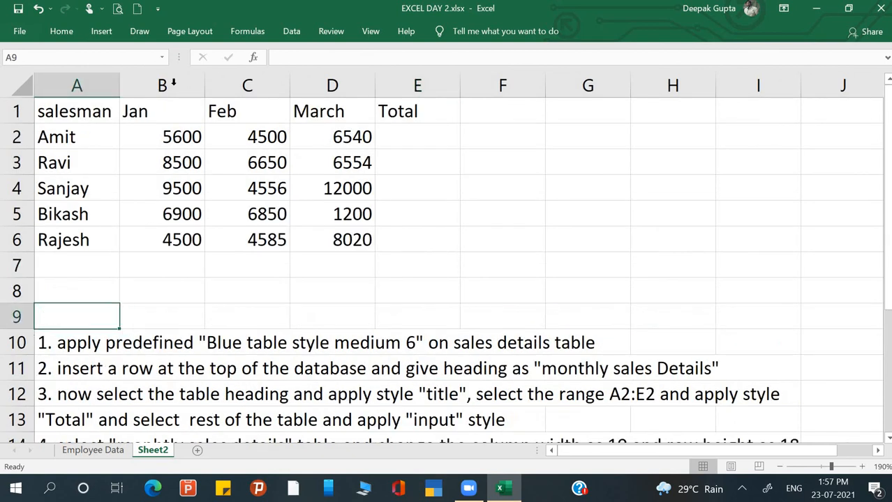
pyautogui.click(375, 30)
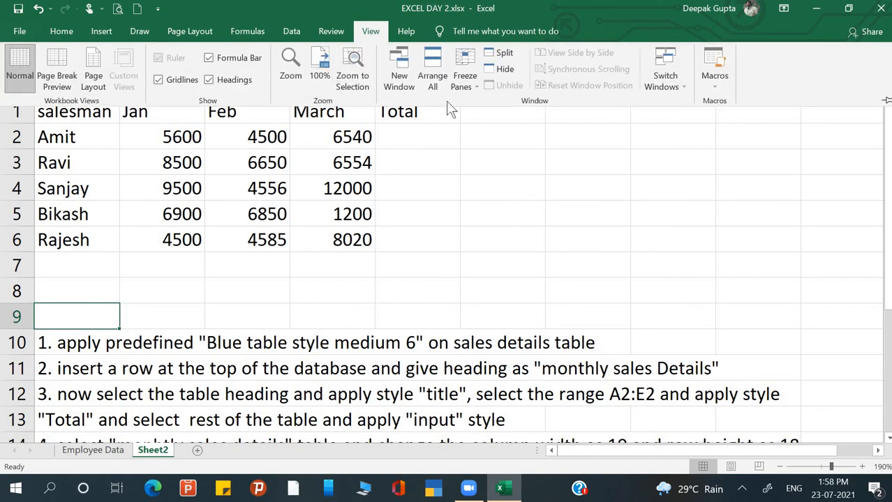
pyautogui.click(499, 52)
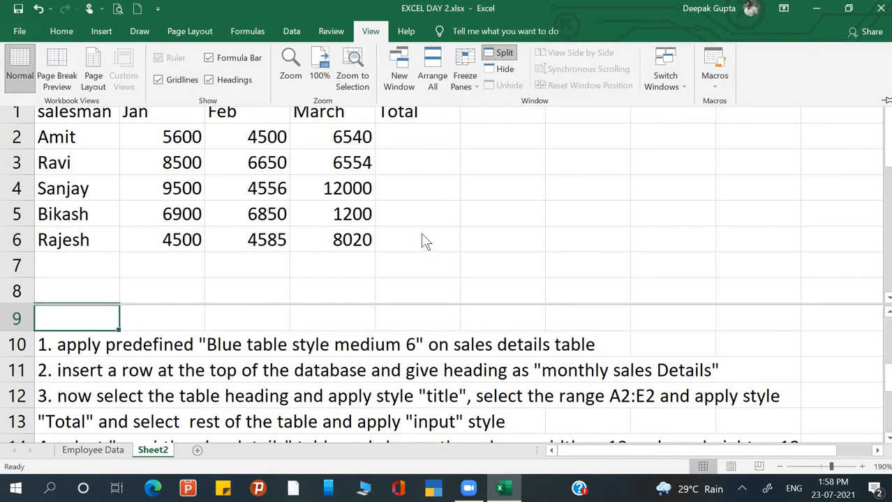
pyautogui.click(381, 231)
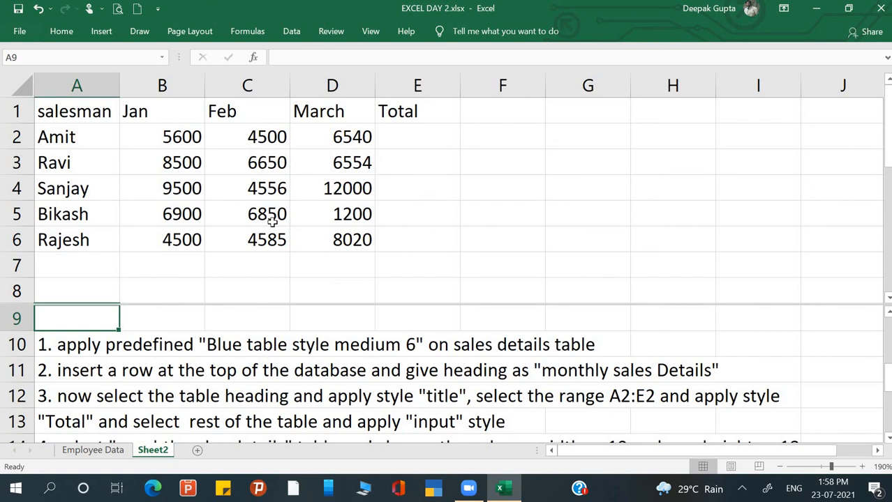
# Select the sales data range A1:E6, including the heading row and the empty Total column
pyautogui.moveTo(80, 116); pyautogui.dragTo(275, 115)
pyautogui.moveTo(382, 144); pyautogui.dragTo(384, 241)
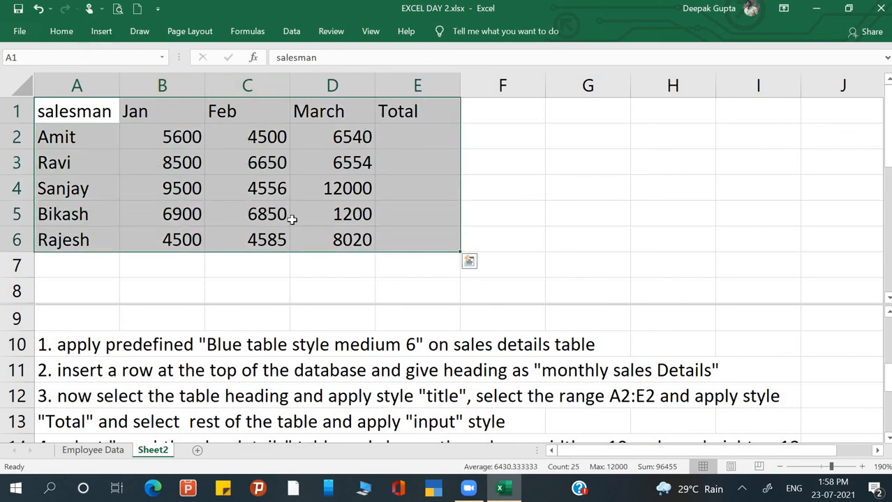
pyautogui.click(104, 33)
pyautogui.click(120, 63)
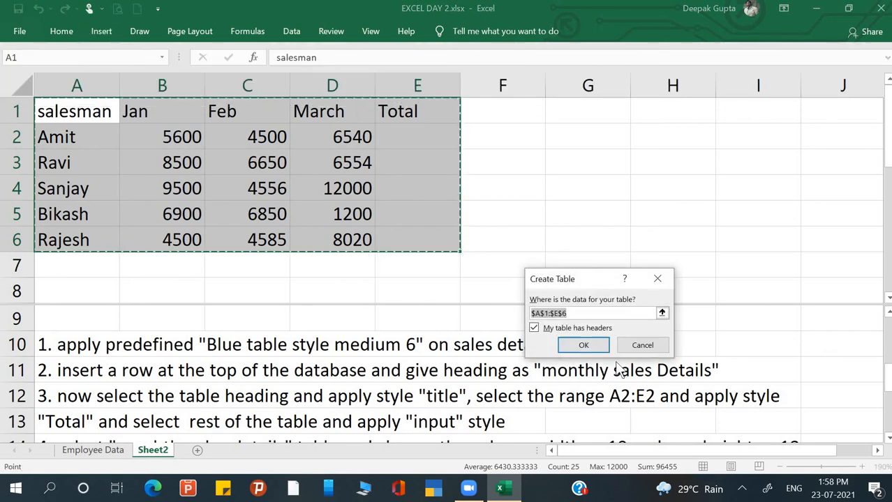
pyautogui.click(642, 345)
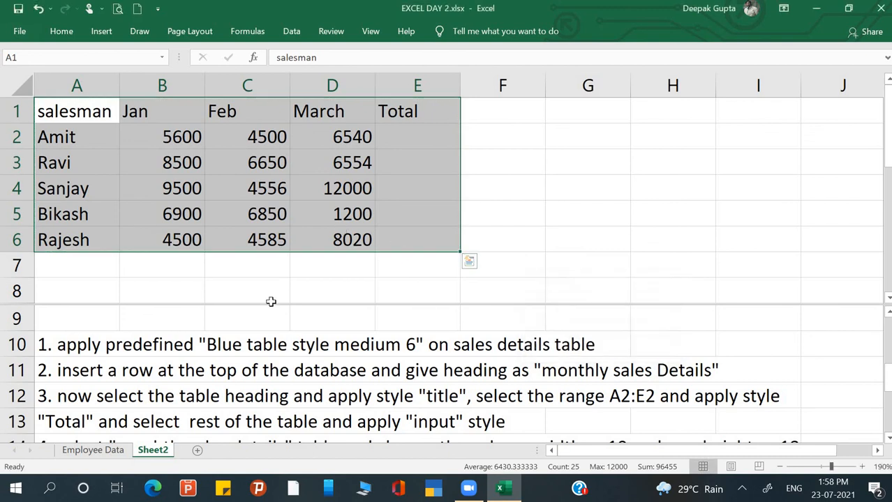
# Format A1:E6 as a table with headers using the predefined blue Table Style Medium 6
pyautogui.click(62, 32)
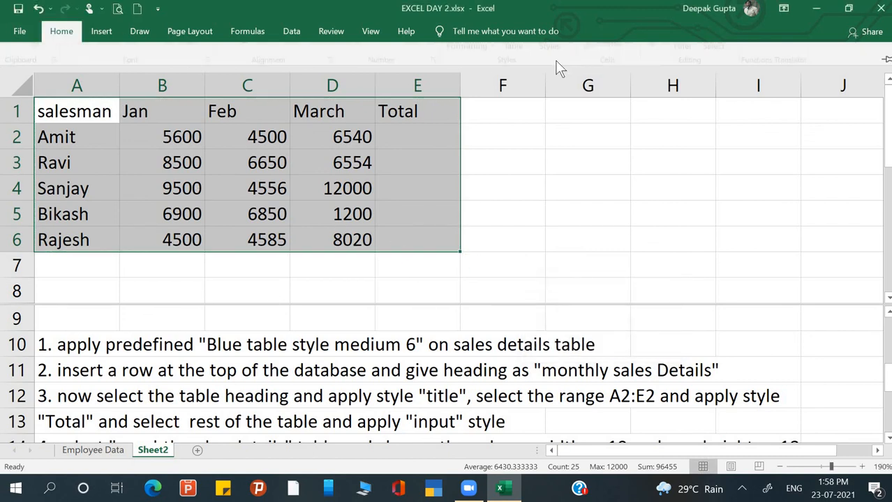
pyautogui.click(536, 86)
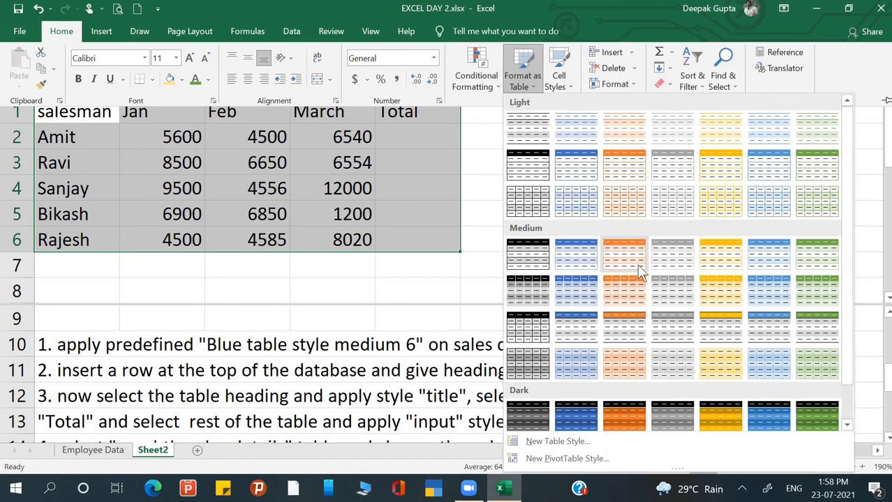
pyautogui.click(760, 271)
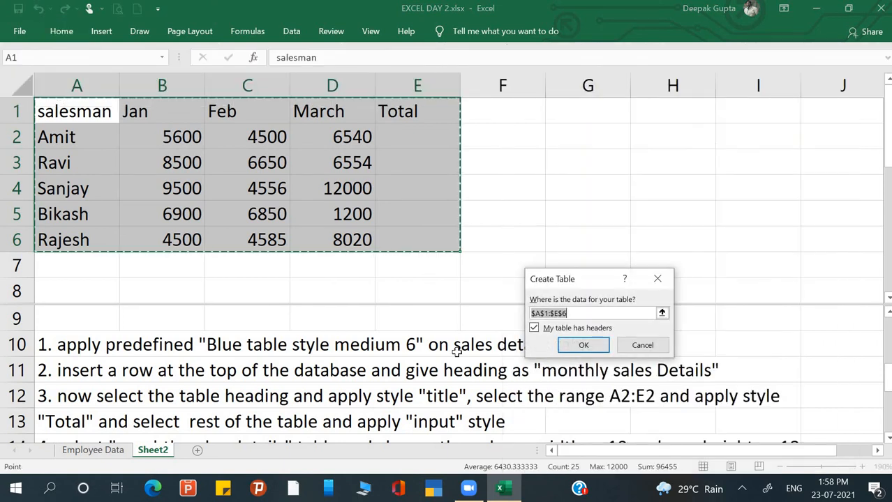
pyautogui.click(591, 355)
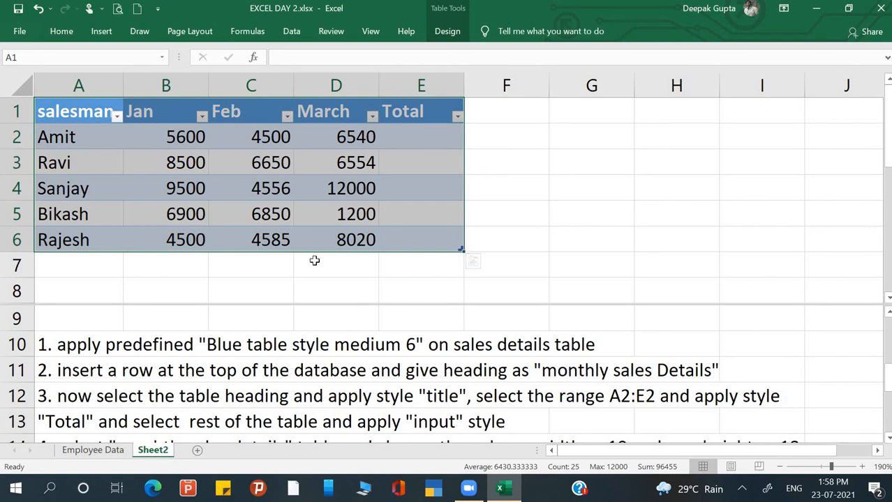
pyautogui.click(136, 145)
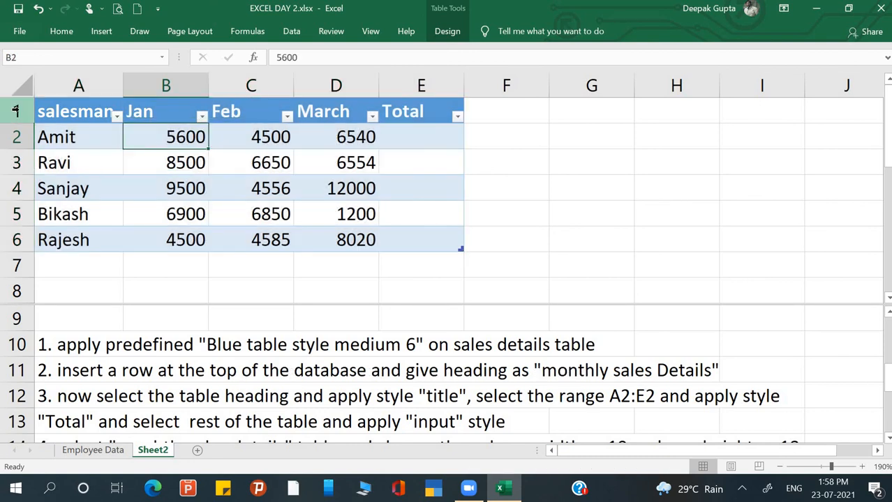
# Insert a new sheet row above the sales table's heading row
pyautogui.click(15, 106)
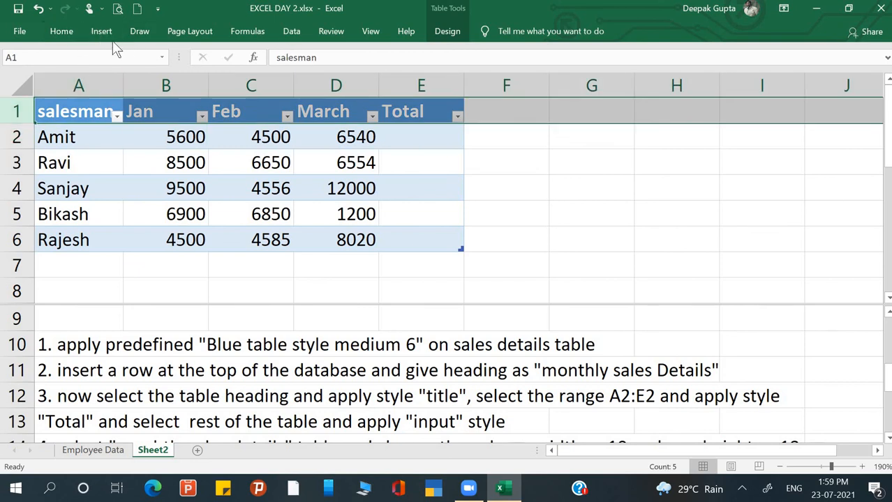
pyautogui.click(70, 31)
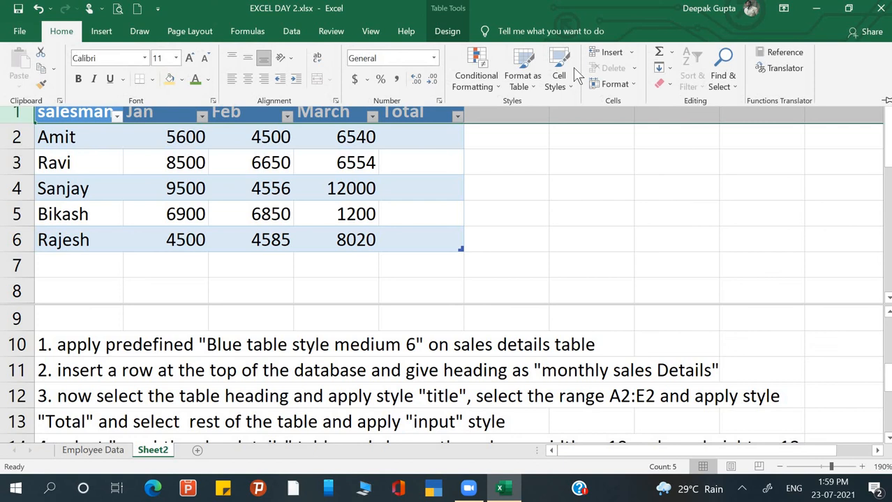
pyautogui.click(610, 53)
# Merge and center A1:E1 and enter the heading Monthly Sales Details
pyautogui.moveTo(103, 113); pyautogui.dragTo(396, 105)
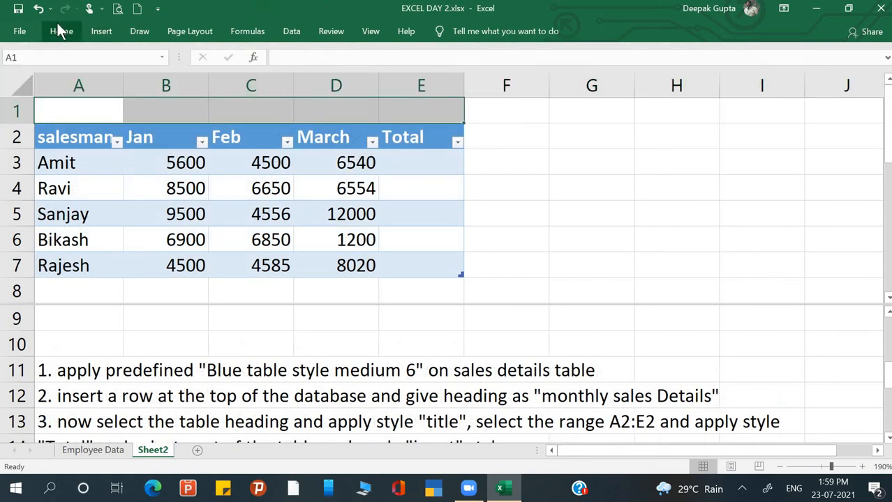
pyautogui.click(60, 30)
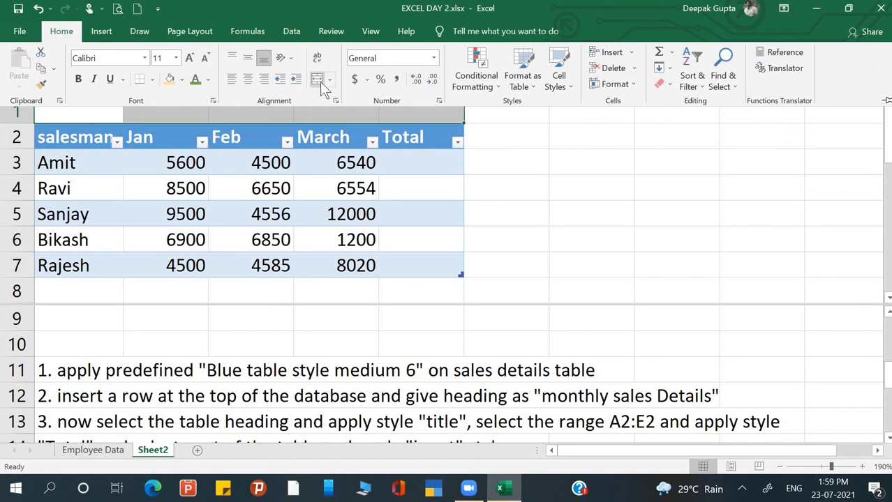
pyautogui.click(316, 80)
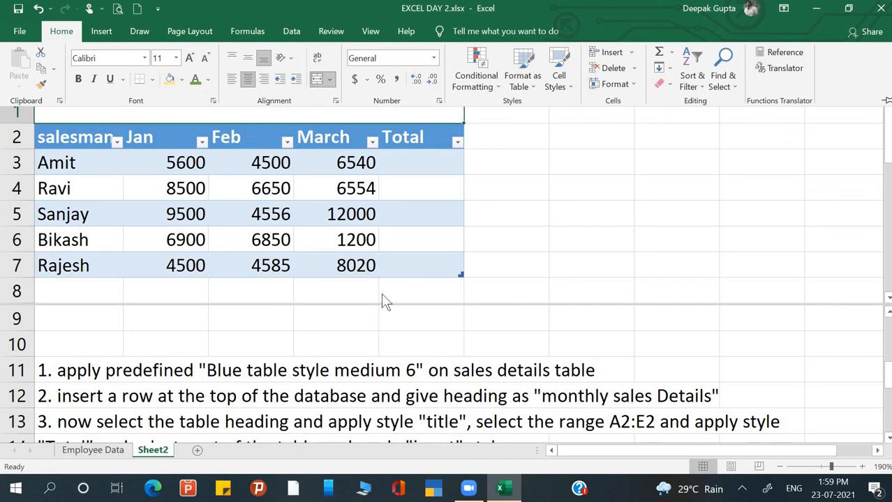
pyautogui.write('Month')
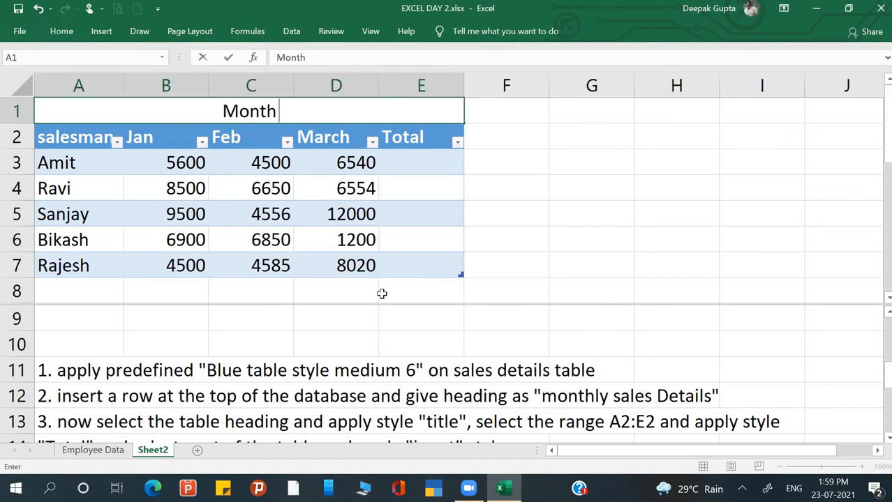
pyautogui.write('ly Sales ')
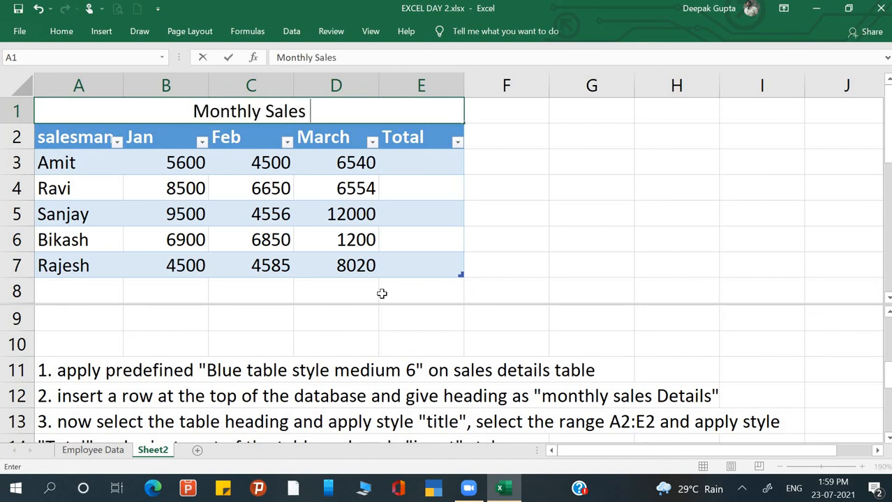
pyautogui.write('Details')
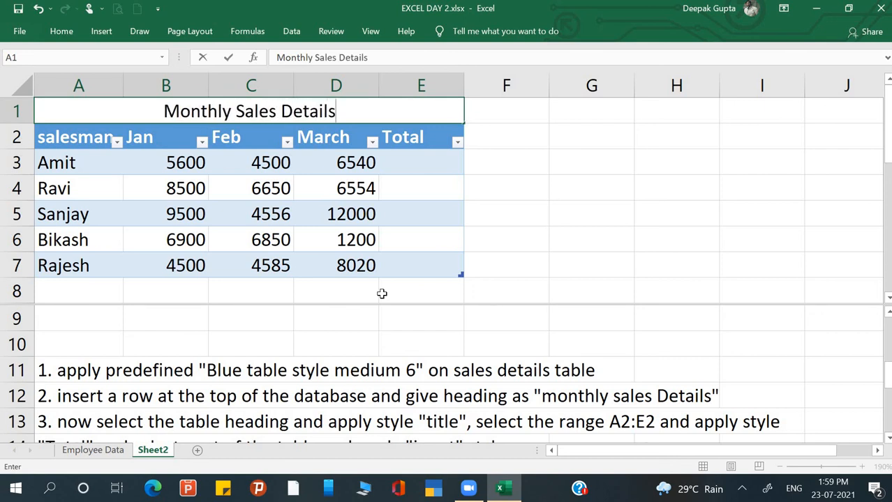
pyautogui.hotkey('ctrl', 'Return')
pyautogui.press('Down')
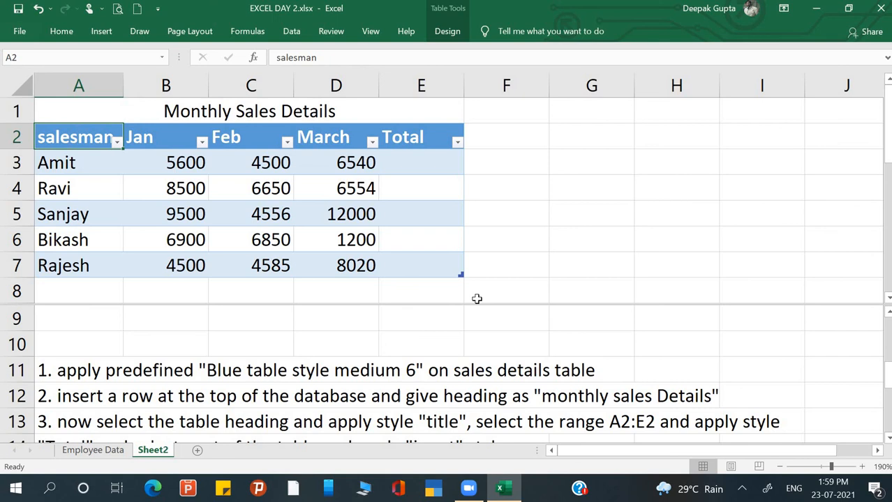
# Apply the Title cell style to the merged Monthly Sales Details heading above the sales table
pyautogui.click(473, 237)
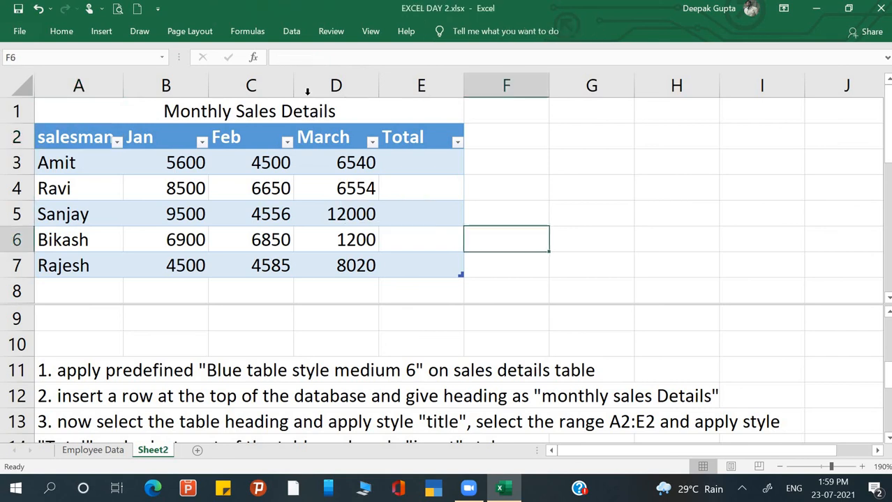
pyautogui.click(269, 385)
pyautogui.scroll(-1, 220, 389)
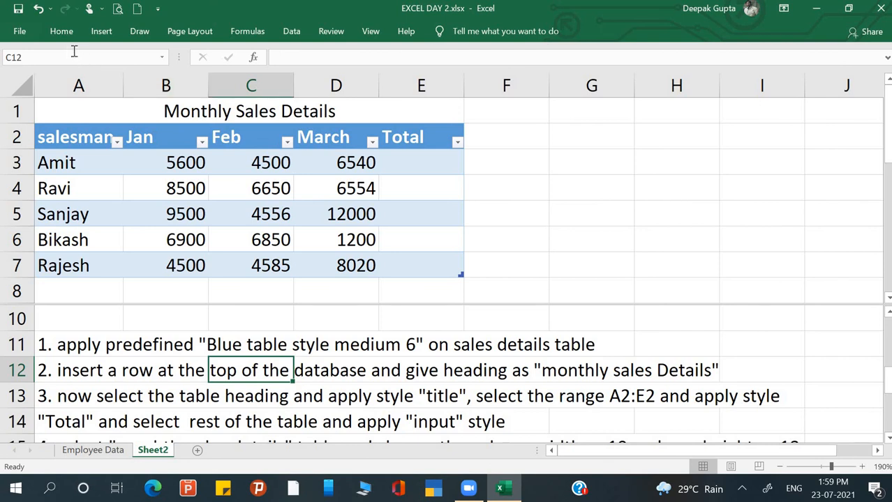
pyautogui.click(62, 32)
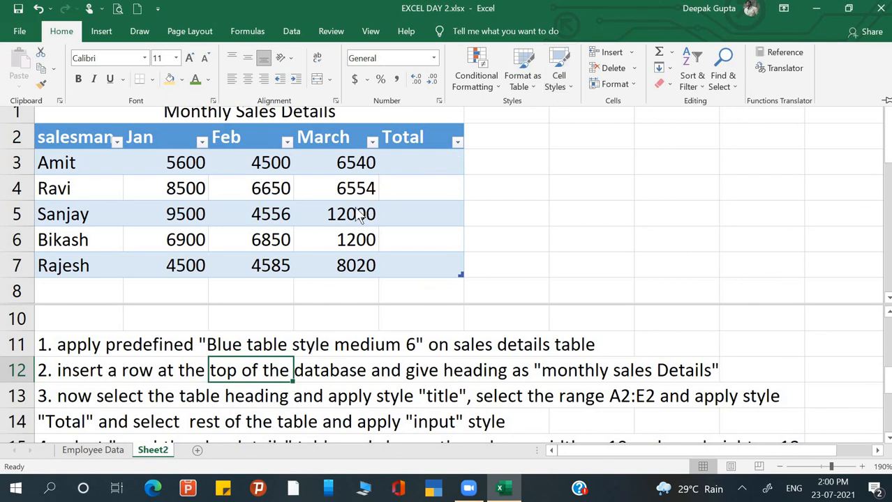
pyautogui.hotkey('ctrl', 'F1')
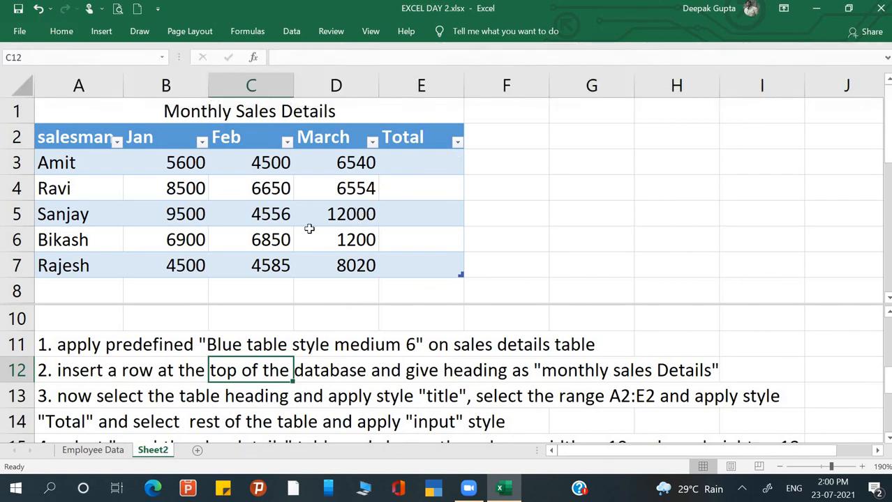
pyautogui.click(223, 111)
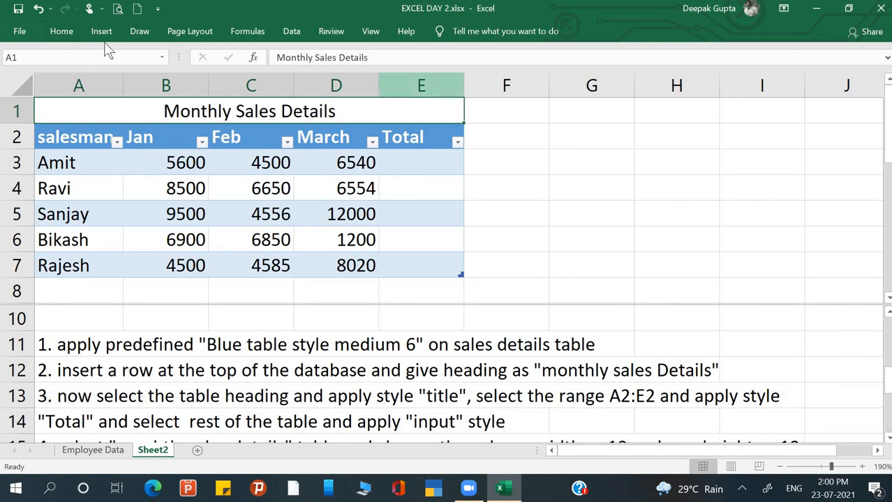
pyautogui.click(64, 29)
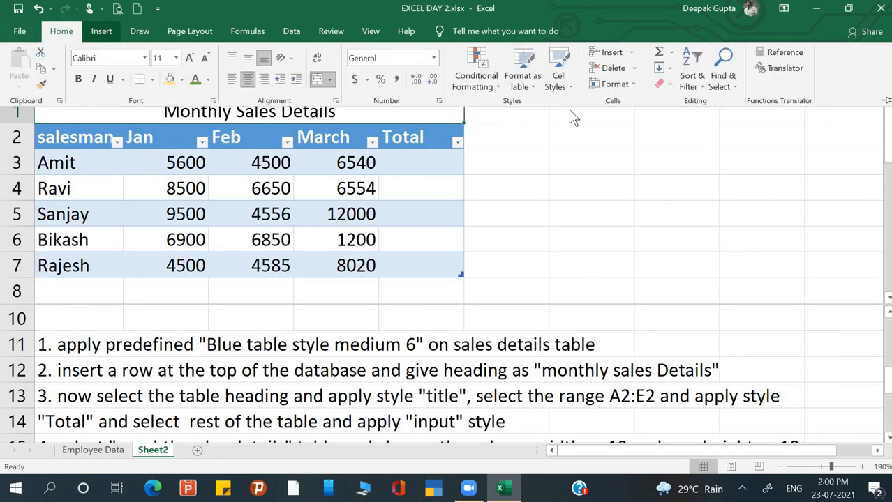
pyautogui.click(570, 85)
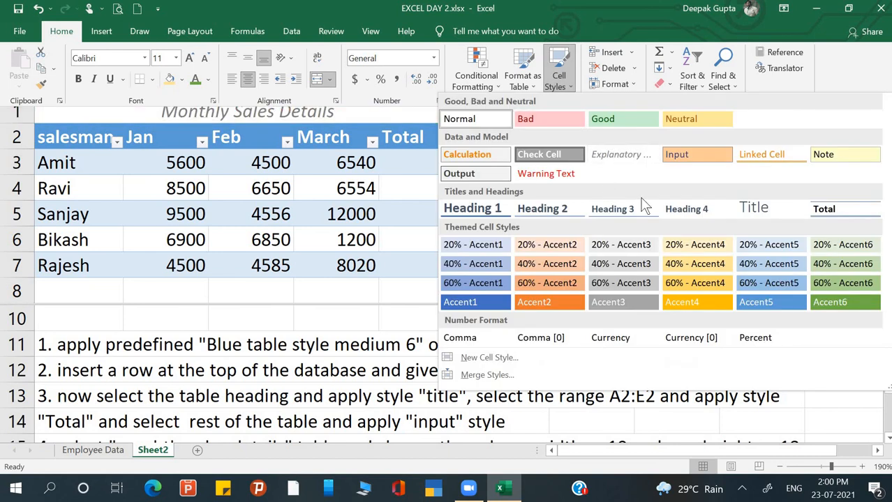
pyautogui.click(748, 210)
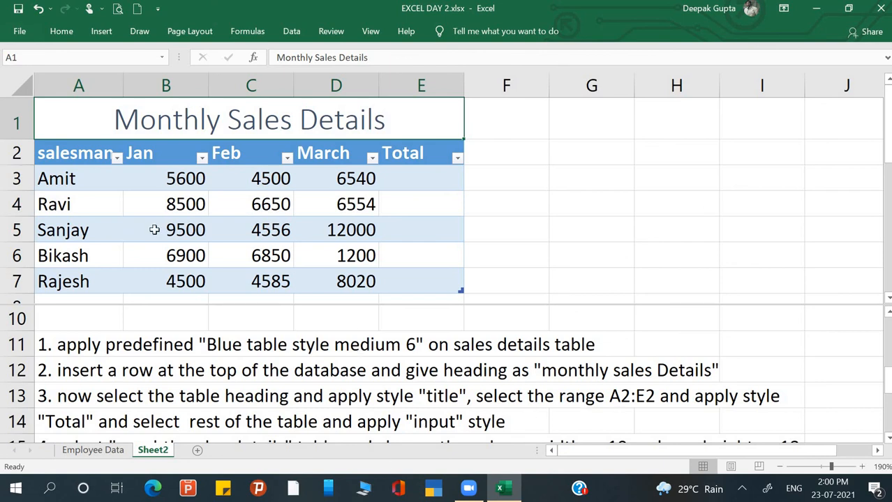
# Apply the Total cell style to the table's heading row, A2:E2
pyautogui.moveTo(77, 157); pyautogui.dragTo(399, 154)
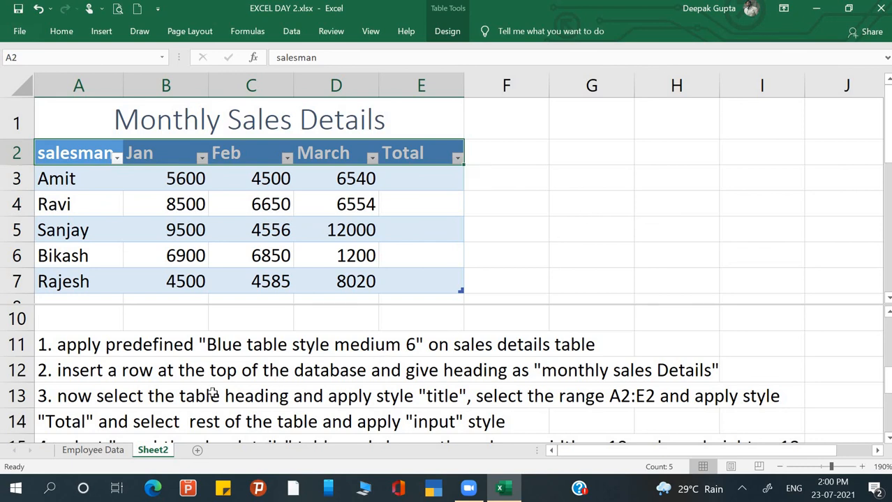
pyautogui.click(62, 32)
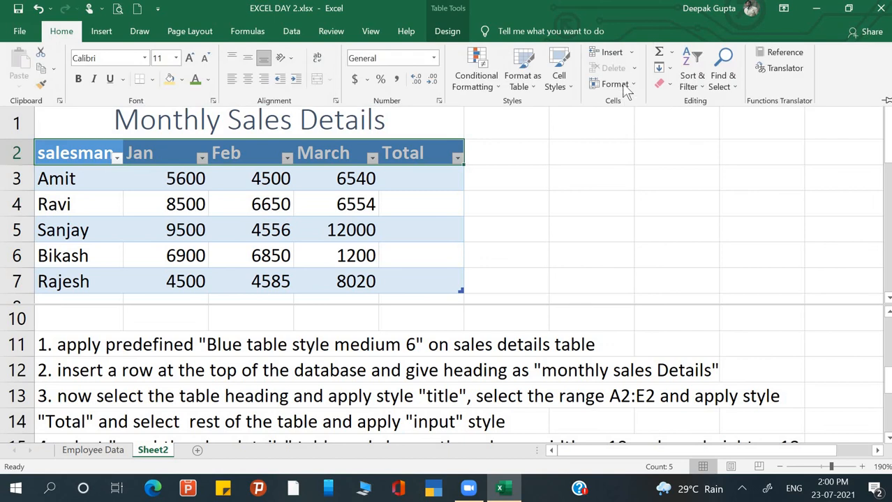
pyautogui.click(567, 82)
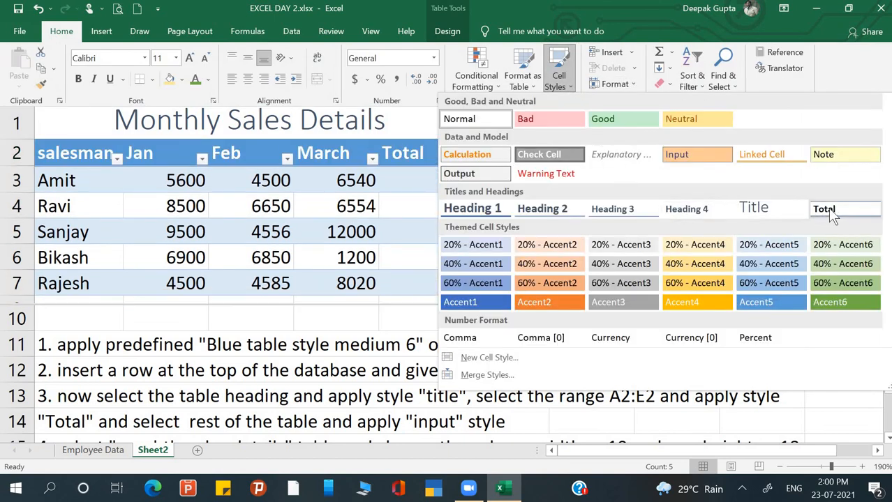
pyautogui.click(829, 209)
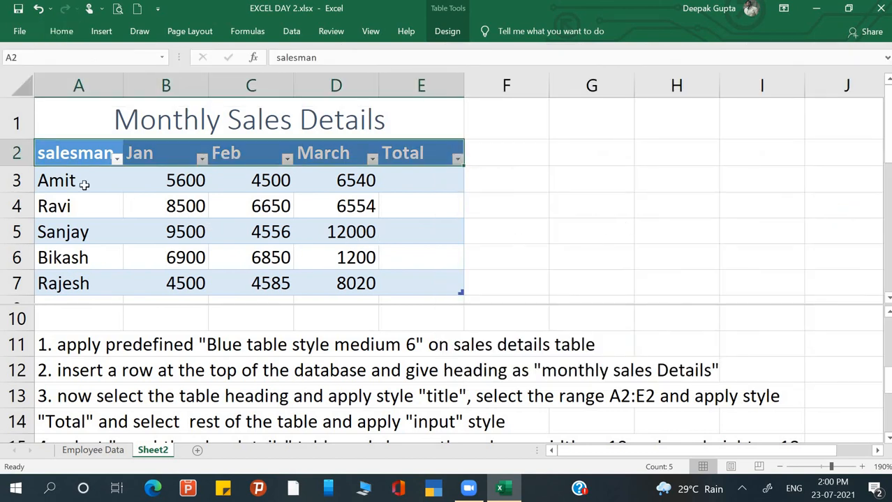
# Apply the Input cell style to the rest of the sales table, A3:E7
pyautogui.moveTo(83, 184); pyautogui.dragTo(402, 280)
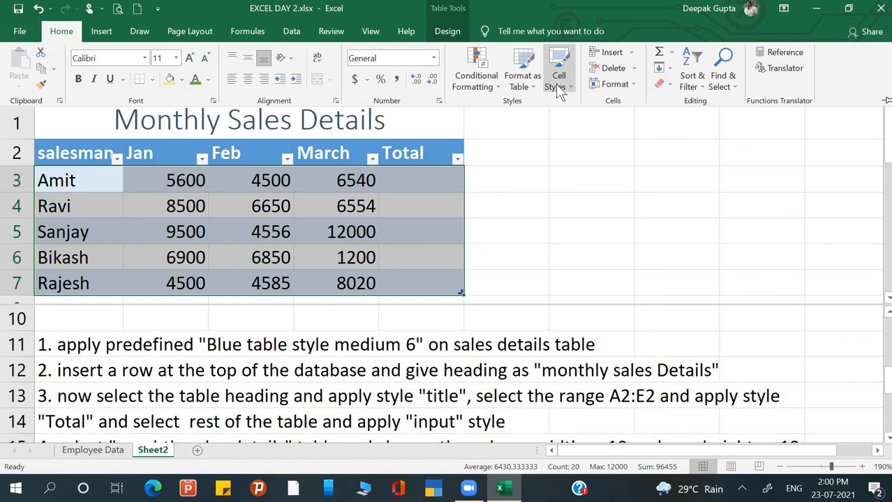
pyautogui.click(559, 83)
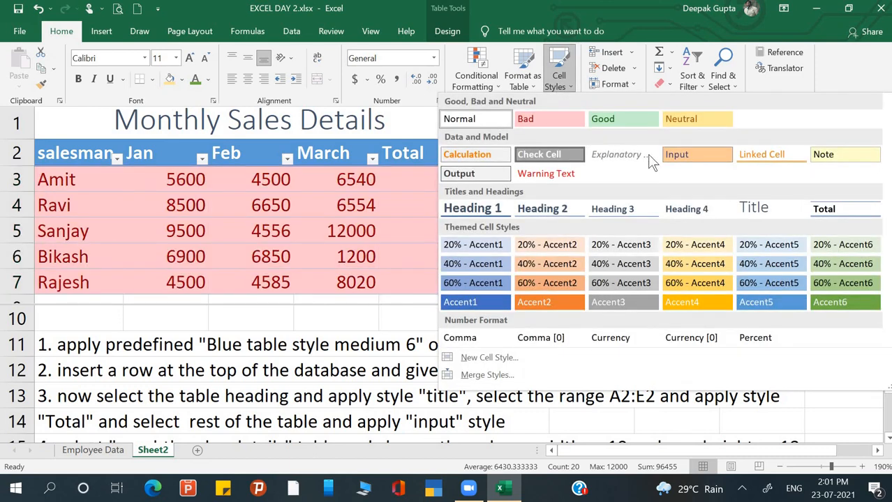
pyautogui.click(683, 159)
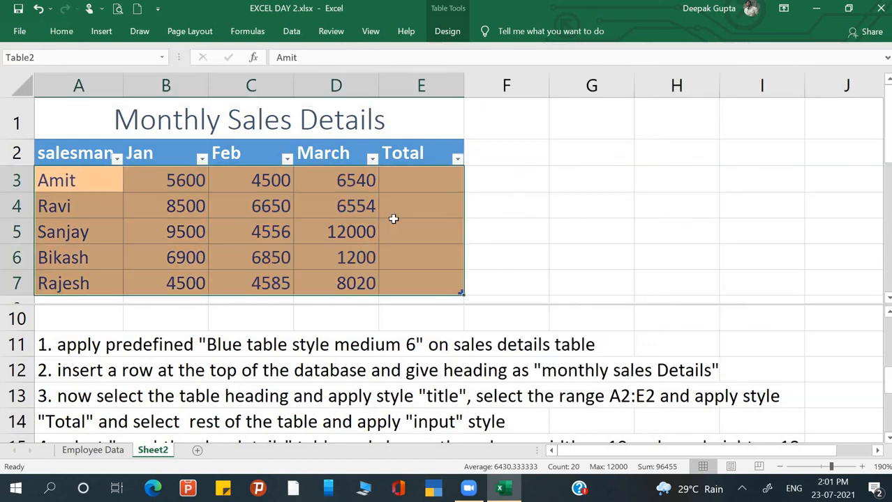
pyautogui.click(388, 221)
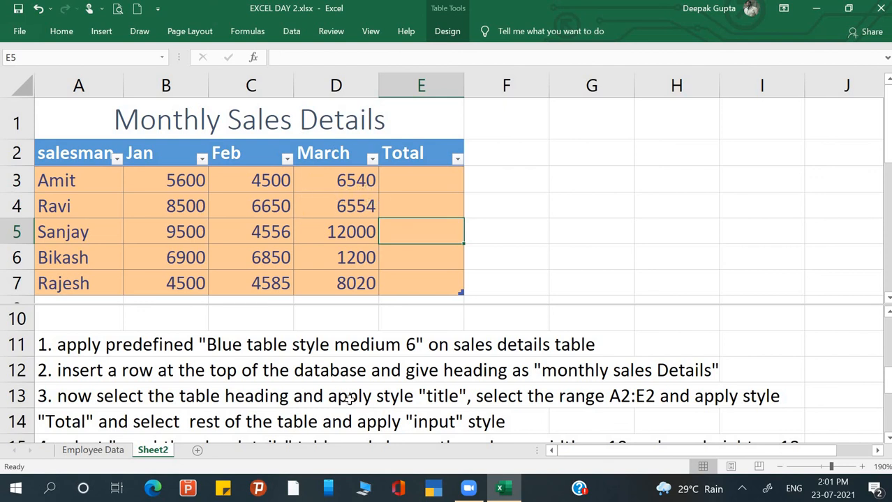
# Read the numbered instructions below the sales table that follow the cell style exercise
pyautogui.scroll(-1, 349, 395)
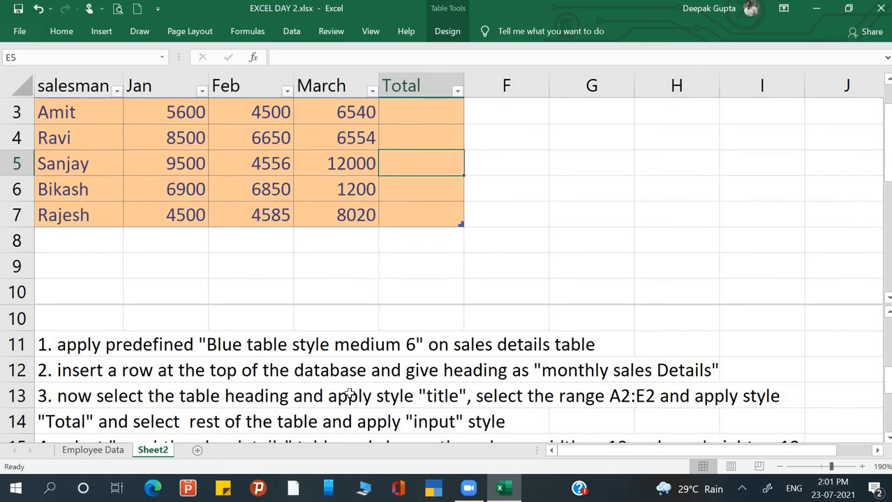
pyautogui.scroll(1, 342, 377)
pyautogui.click(336, 372)
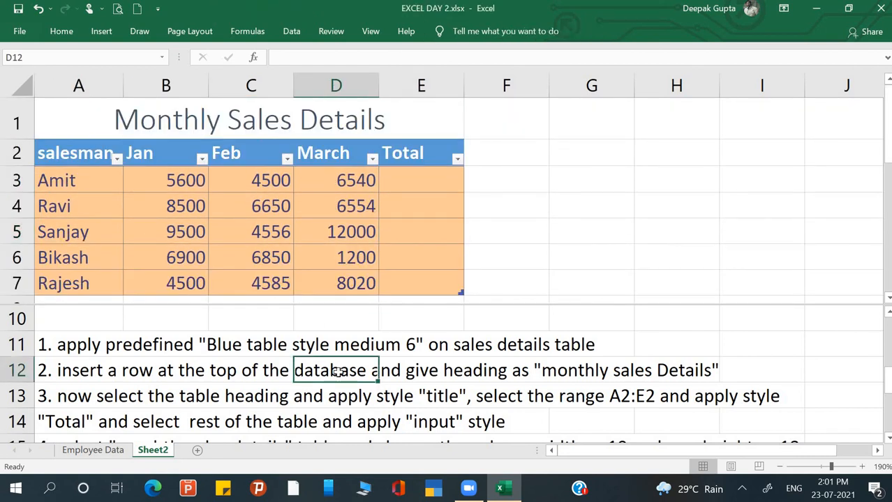
pyautogui.scroll(-1, 338, 374)
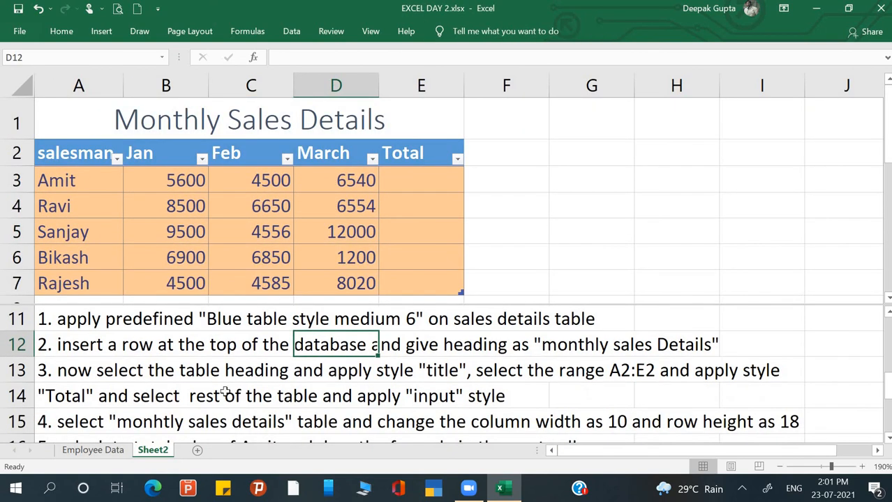
pyautogui.scroll(-2, 225, 393)
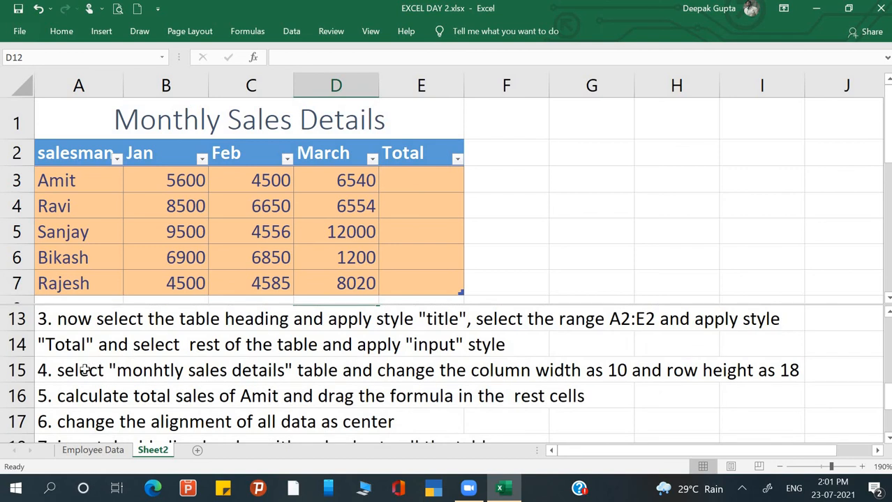
pyautogui.click(83, 371)
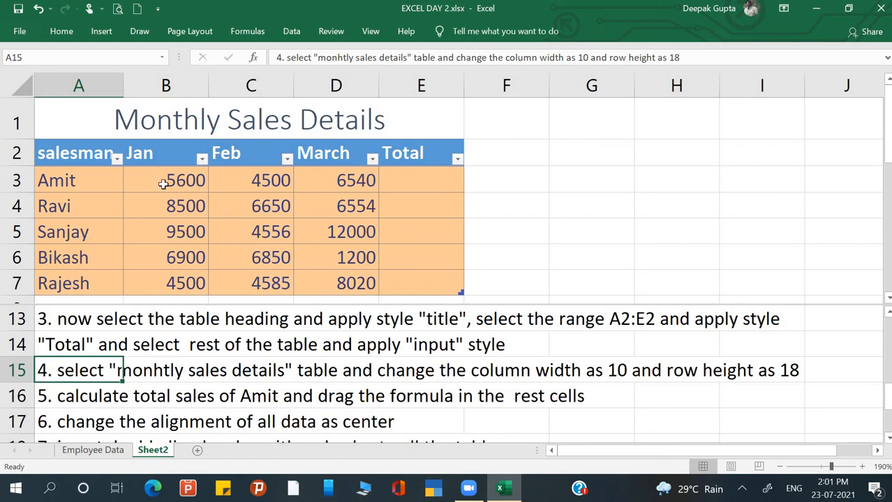
pyautogui.moveTo(200, 128); pyautogui.dragTo(203, 169)
pyautogui.click(203, 194)
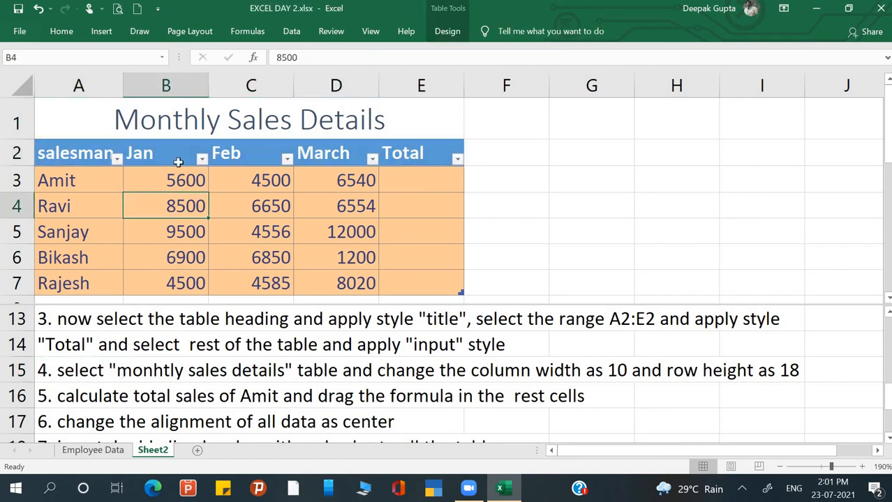
# Select the sales table A2:E7 and set its row height to 18
pyautogui.moveTo(63, 155); pyautogui.dragTo(416, 285)
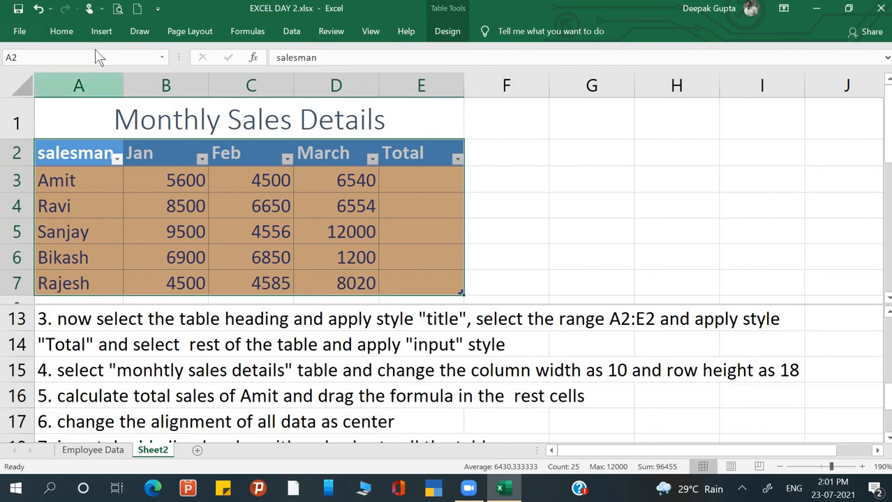
pyautogui.click(65, 28)
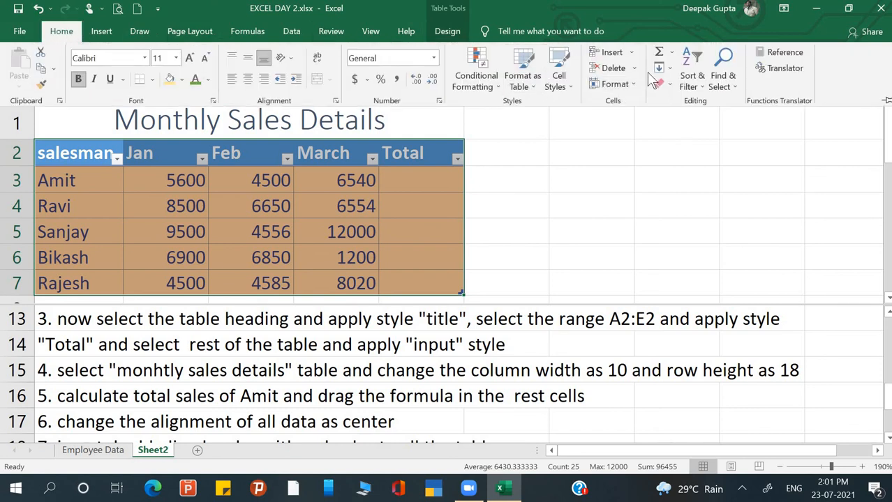
pyautogui.click(628, 85)
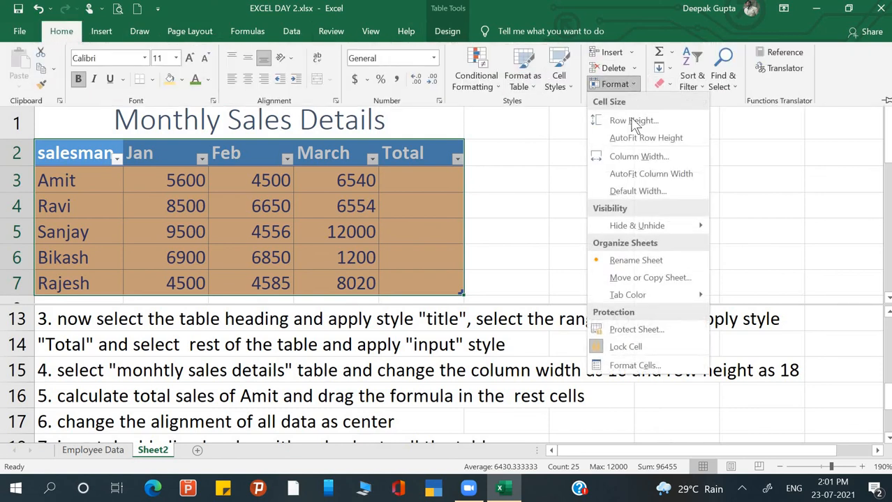
pyautogui.click(631, 120)
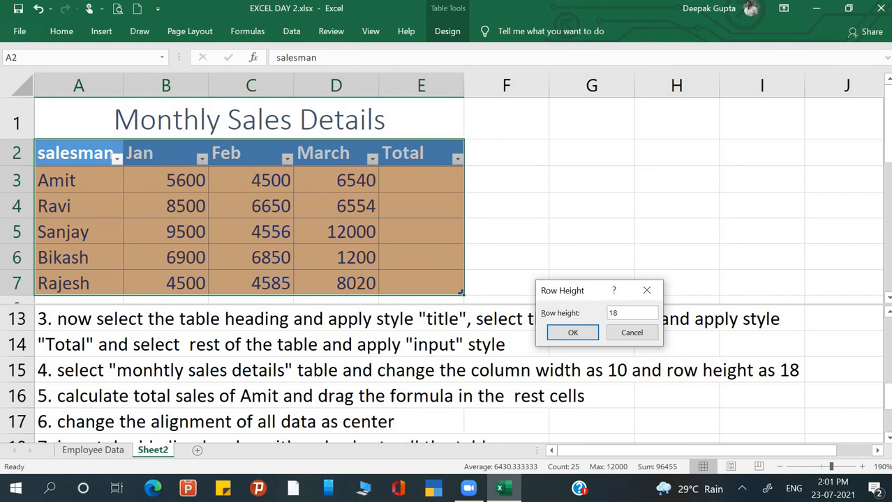
pyautogui.press('Return')
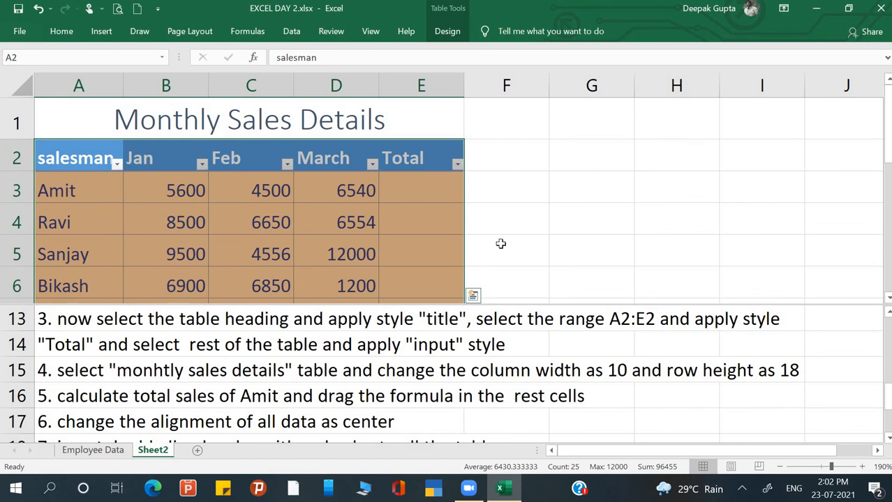
# Set the column width of the selected sales table to 10
pyautogui.click(71, 35)
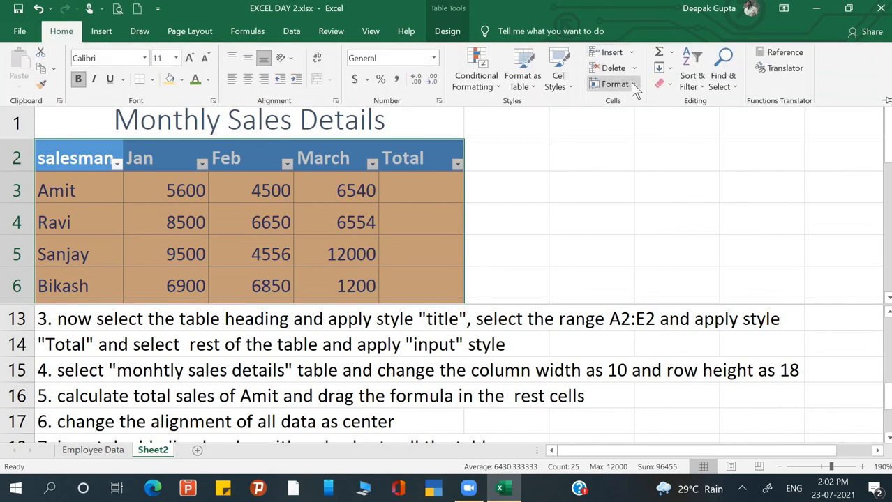
pyautogui.click(632, 84)
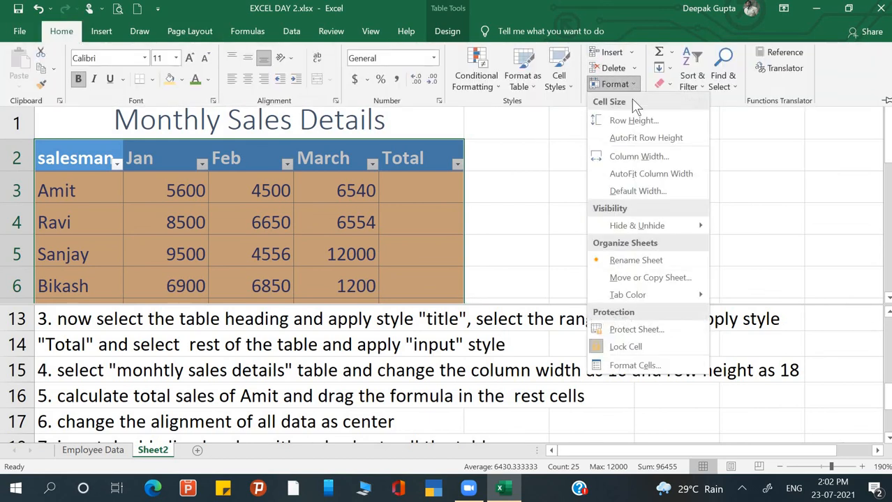
pyautogui.click(643, 162)
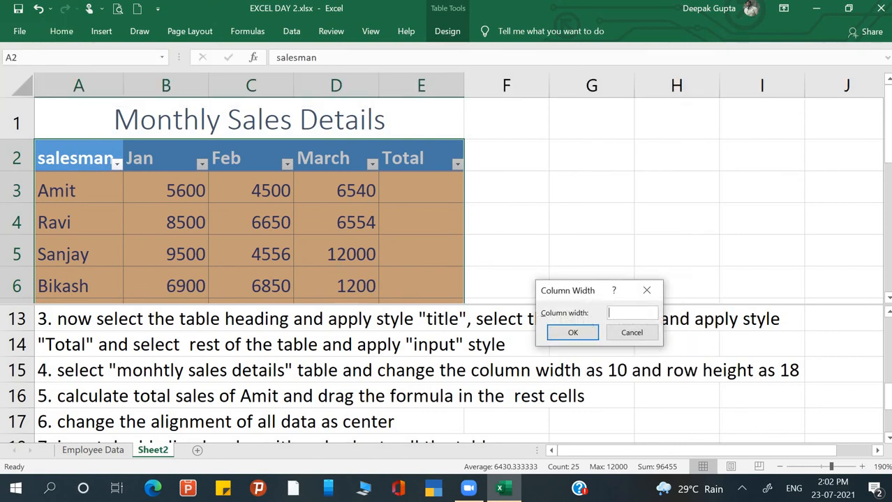
pyautogui.press('Return')
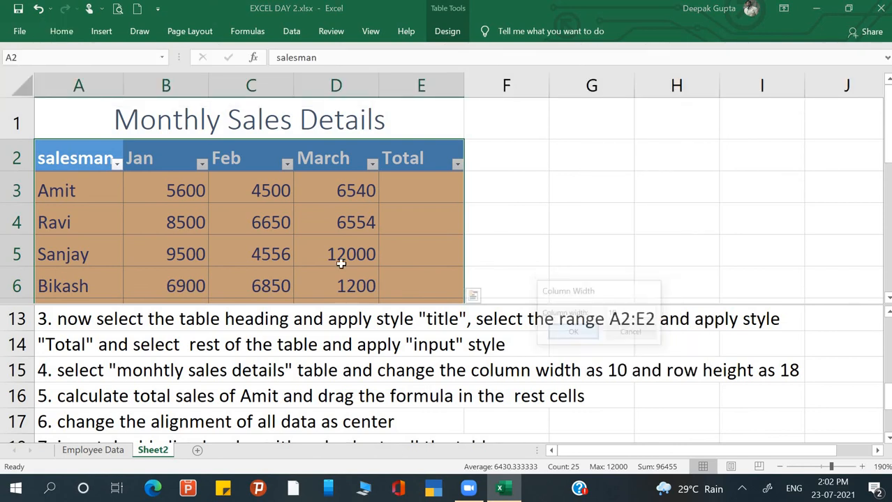
pyautogui.click(403, 261)
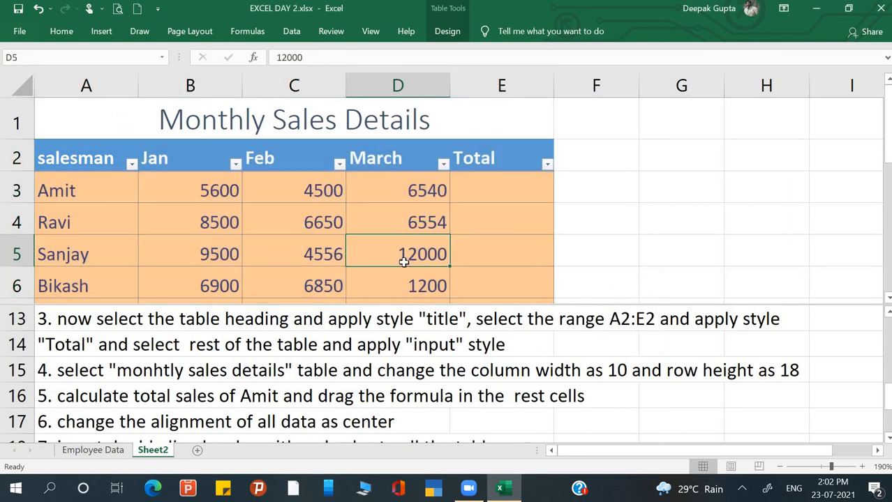
# Calculate the first salesman's total in E3 with a formula adding the Jan, Feb and March values of that row
pyautogui.click(400, 340)
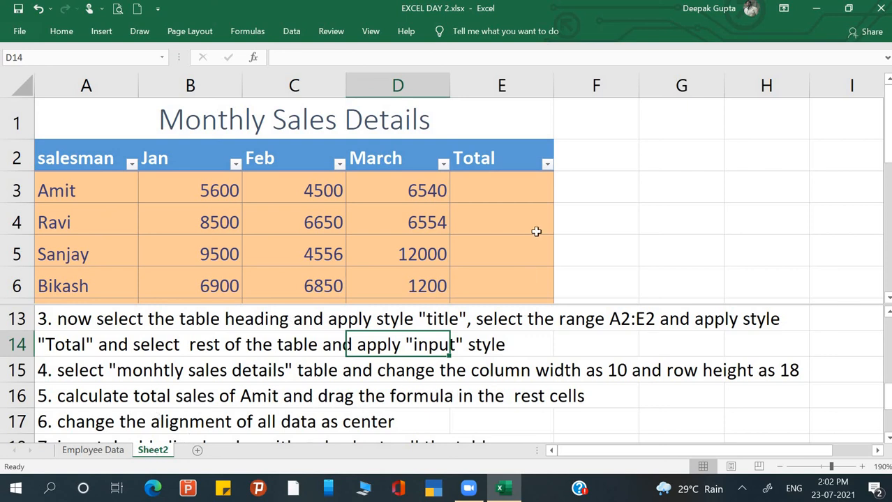
pyautogui.click(521, 185)
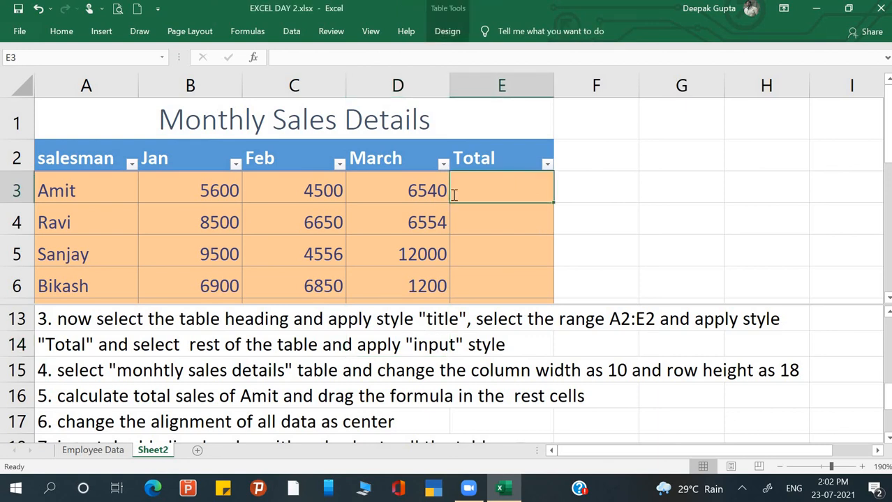
pyautogui.write('=')
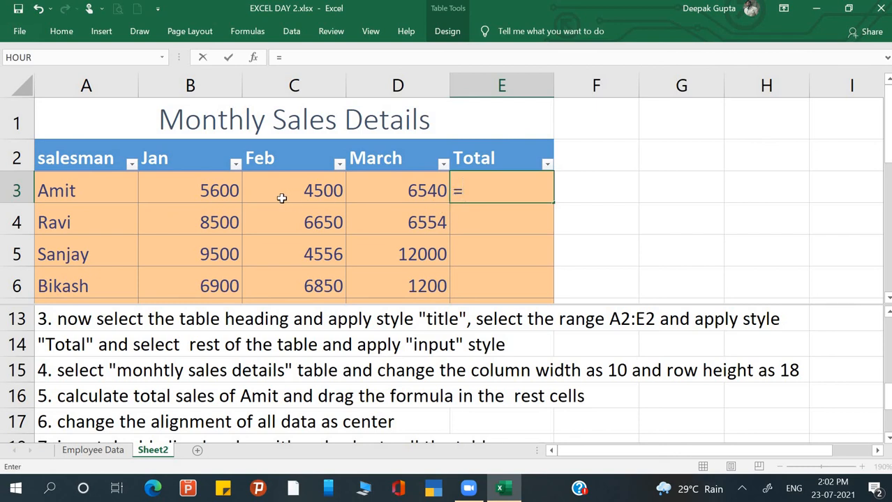
pyautogui.click(216, 190)
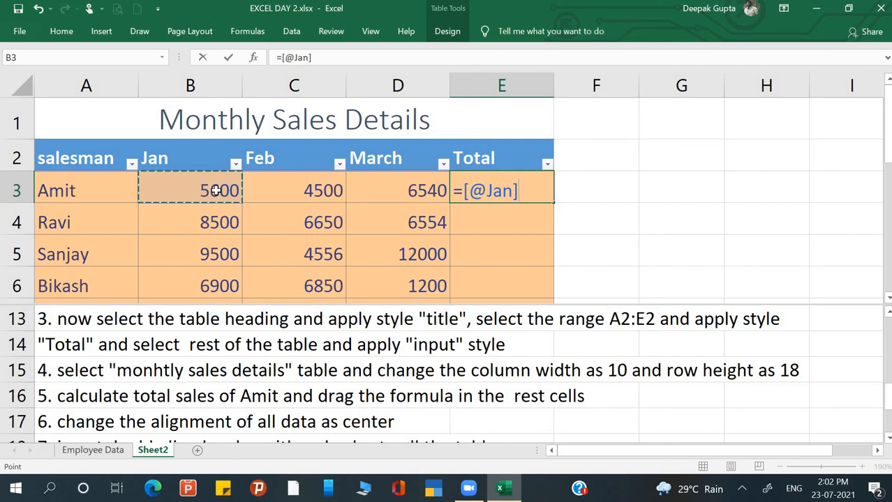
pyautogui.write('+')
pyautogui.press('Left')
pyautogui.press('Left')
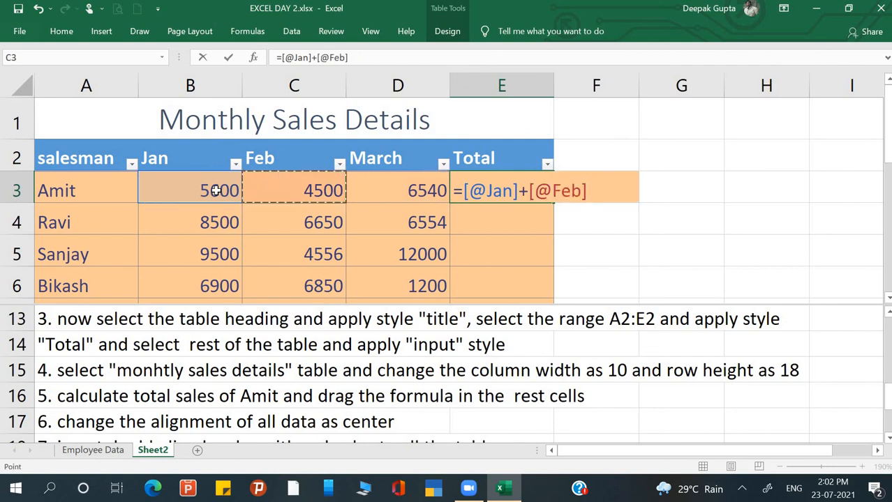
pyautogui.write('+')
pyautogui.press('Left')
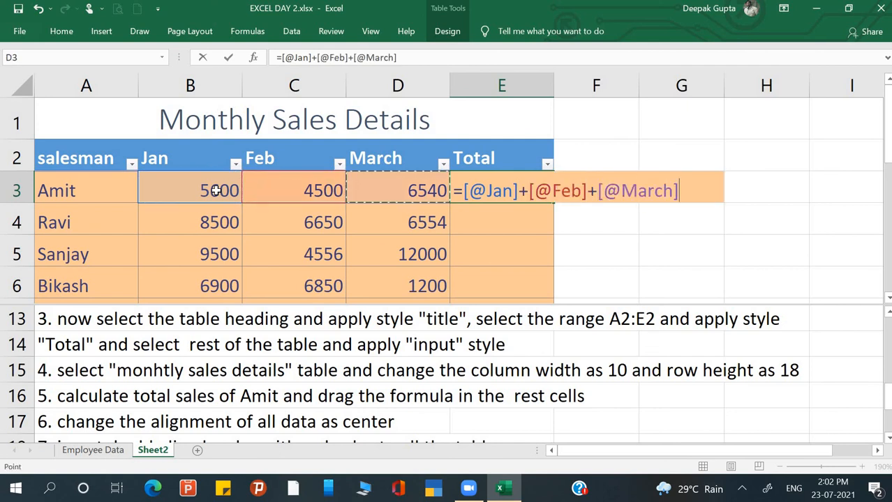
pyautogui.press('Return')
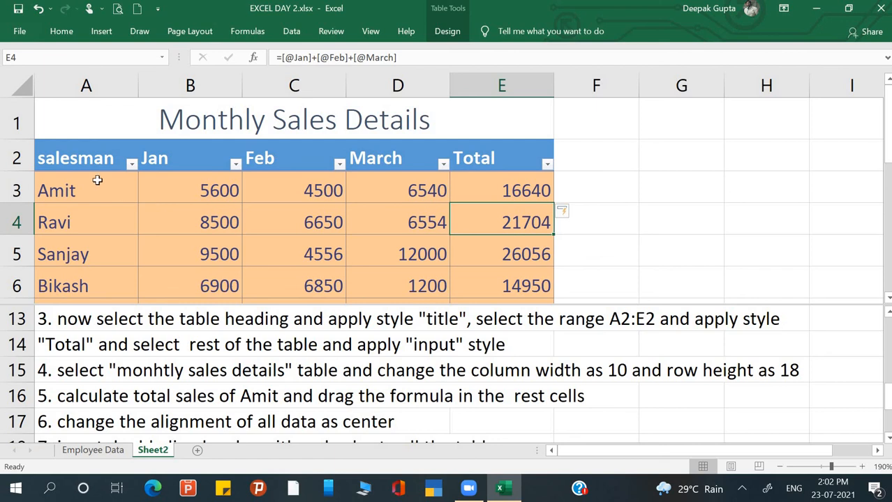
# Center the contents of the sales table A2:E7 horizontally
pyautogui.moveTo(84, 159); pyautogui.dragTo(524, 303)
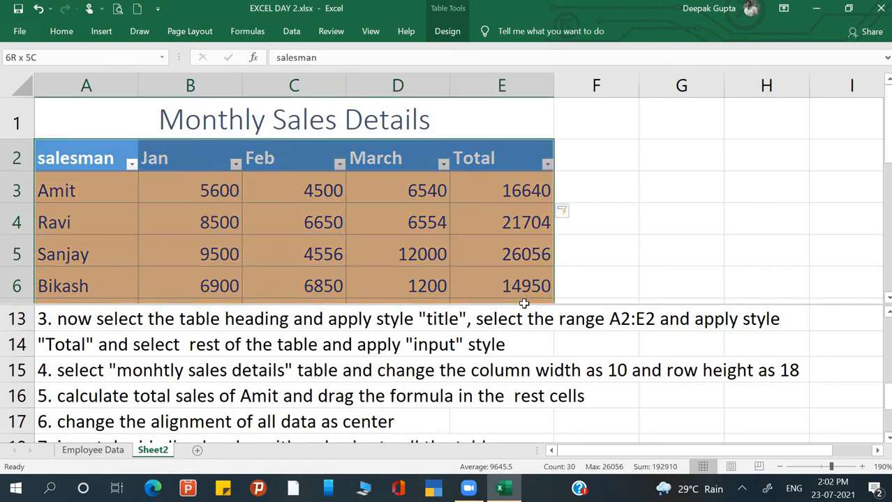
pyautogui.scroll(-1, 498, 209)
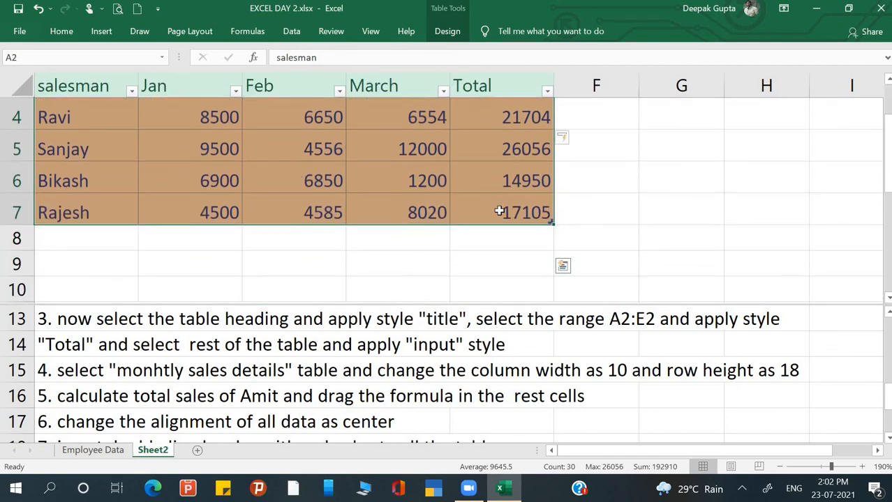
pyautogui.scroll(1, 498, 209)
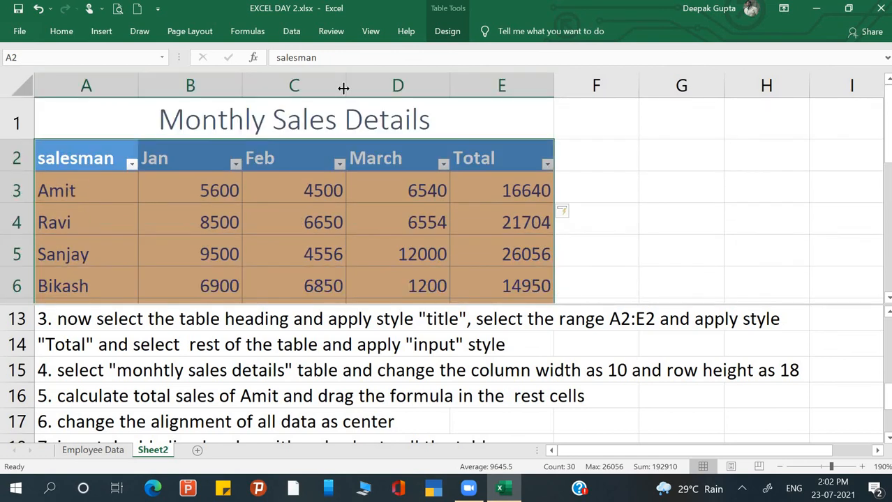
pyautogui.click(73, 31)
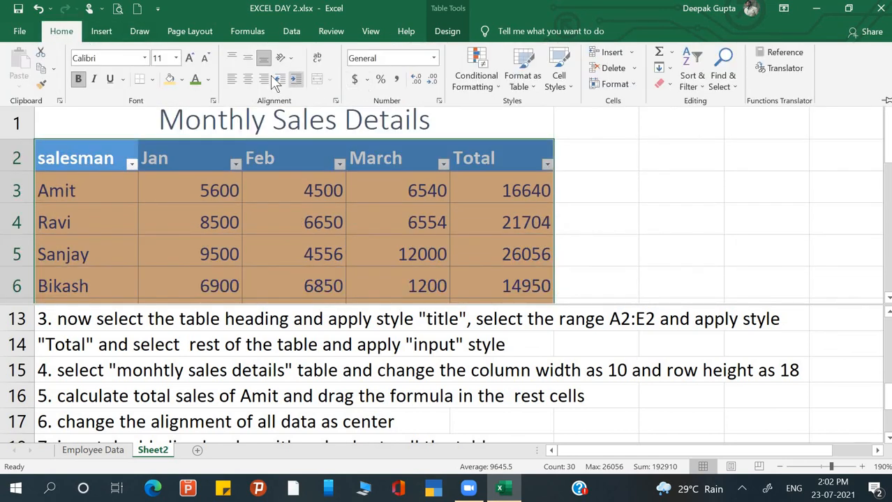
pyautogui.click(250, 79)
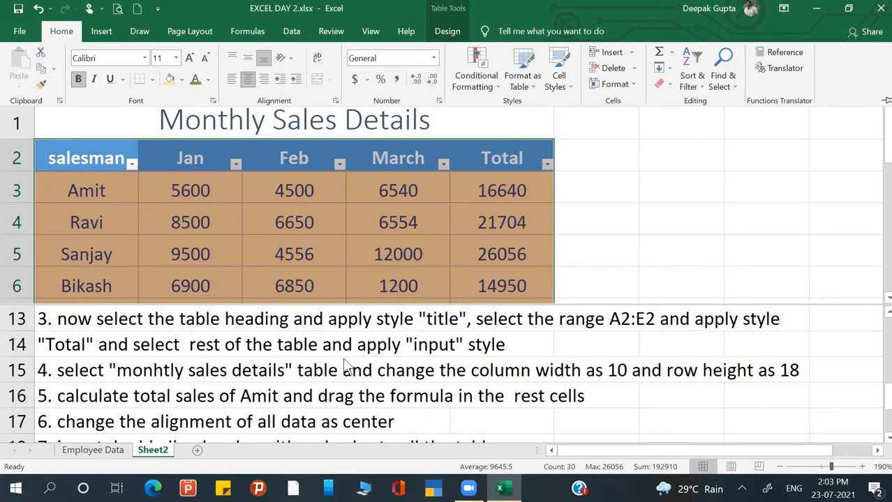
# Check the centered table and read the next numbered instructions that follow the alignment exercise
pyautogui.click(429, 213)
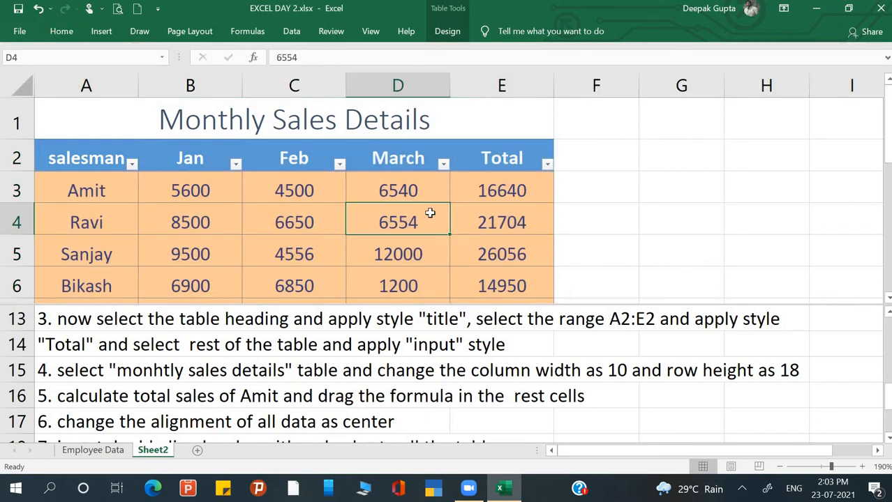
pyautogui.scroll(-1, 348, 399)
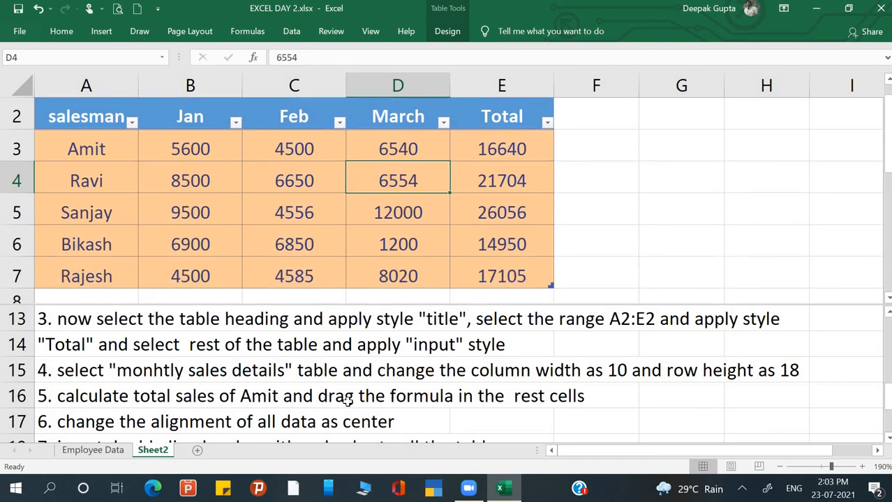
pyautogui.click(283, 396)
pyautogui.scroll(-1, 279, 396)
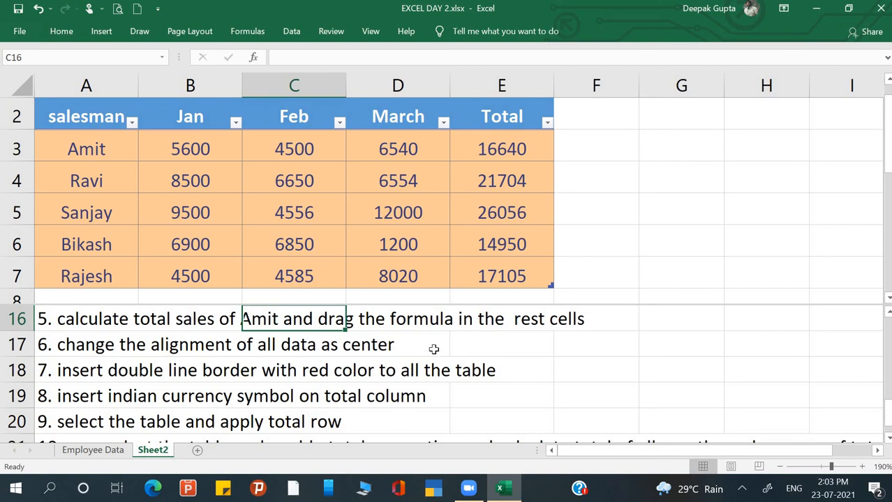
pyautogui.scroll(1, 426, 377)
pyautogui.click(396, 181)
pyautogui.scroll(1, 395, 180)
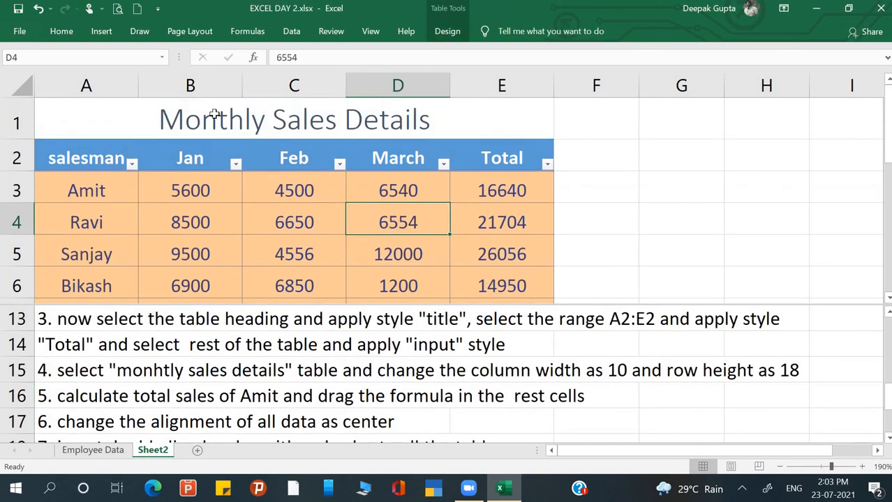
# Apply a red double-line border, outline and inside, to the heading and sales table A1:E7
pyautogui.moveTo(209, 124); pyautogui.dragTo(267, 147)
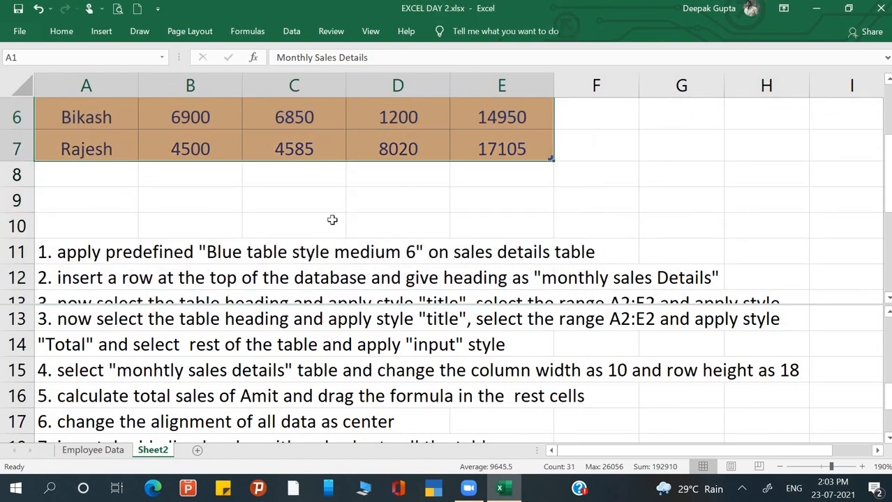
pyautogui.scroll(-1, 355, 253)
pyautogui.scroll(2, 354, 253)
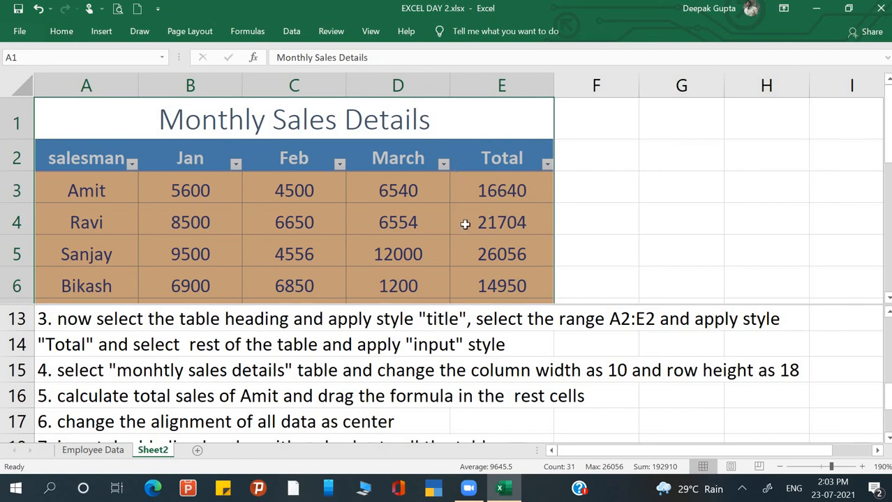
pyautogui.hotkey('ctrl', '1')
pyautogui.click(575, 144)
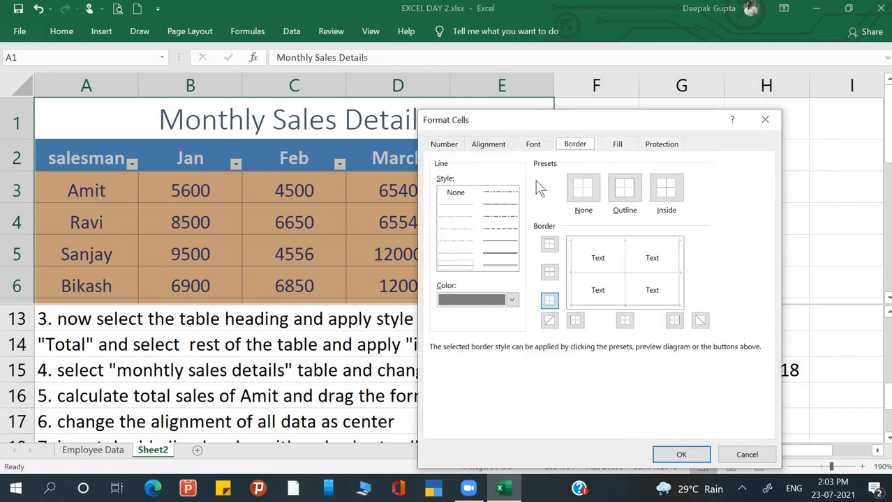
pyautogui.click(494, 265)
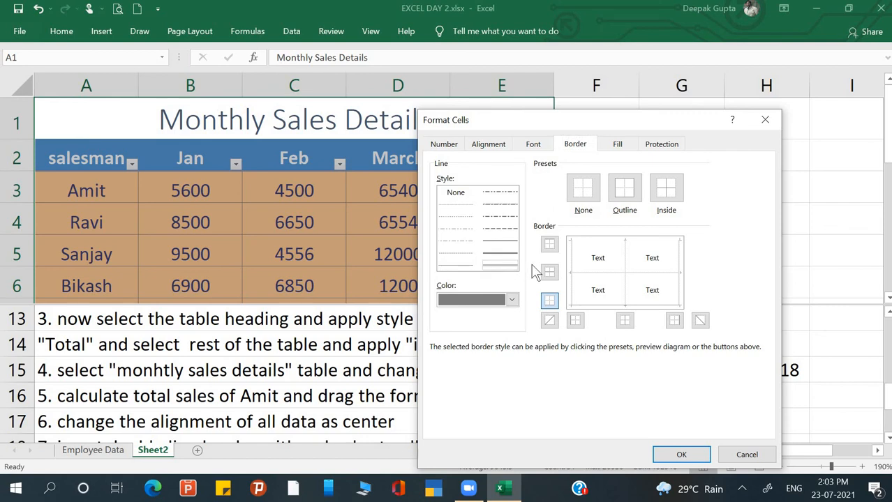
pyautogui.click(497, 300)
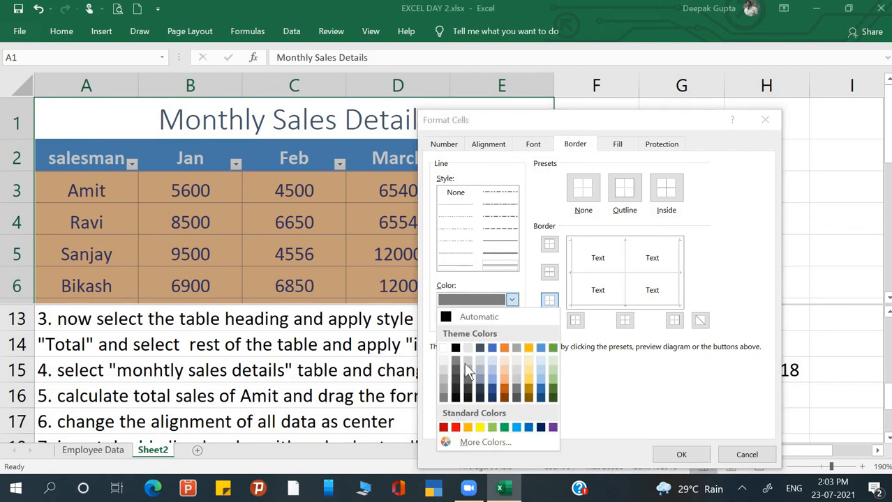
pyautogui.click(454, 426)
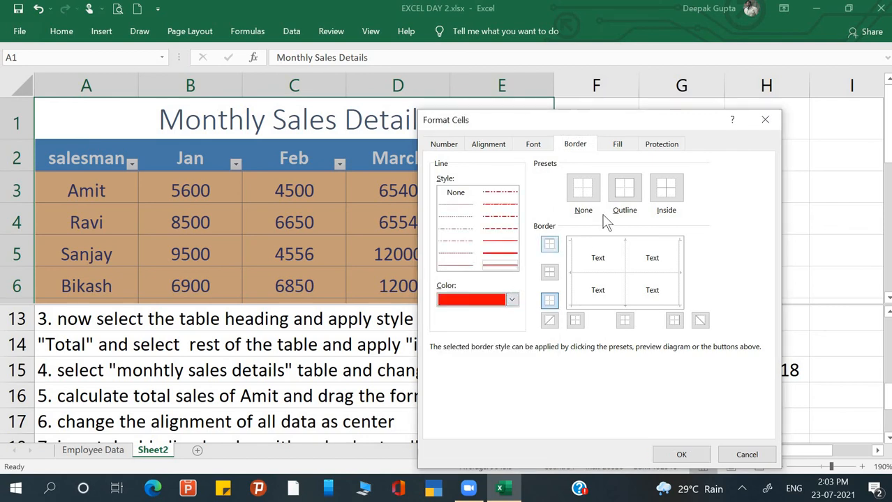
pyautogui.click(663, 190)
pyautogui.click(624, 187)
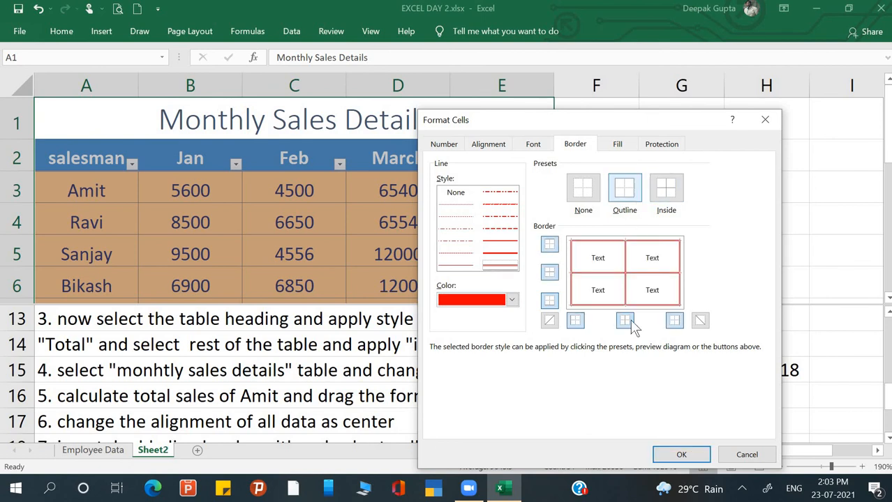
pyautogui.click(681, 455)
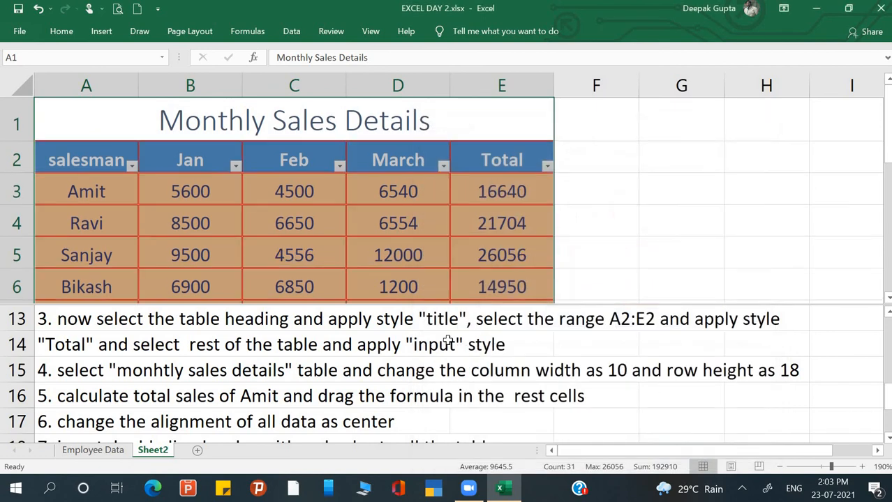
# Enlarge the upper split pane to fit the whole sales table and bring instruction 8 into view in the lower pane
pyautogui.click(436, 347)
pyautogui.scroll(-1, 457, 386)
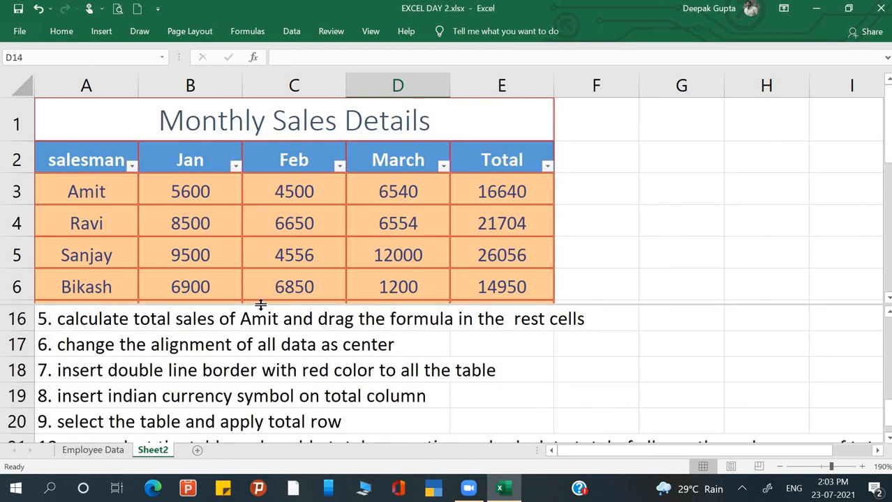
pyautogui.moveTo(261, 305); pyautogui.dragTo(263, 358)
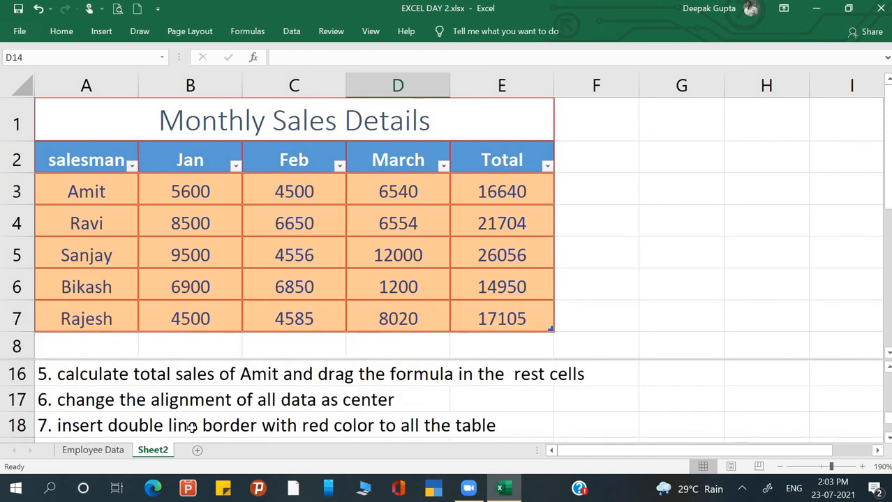
pyautogui.scroll(-2, 213, 402)
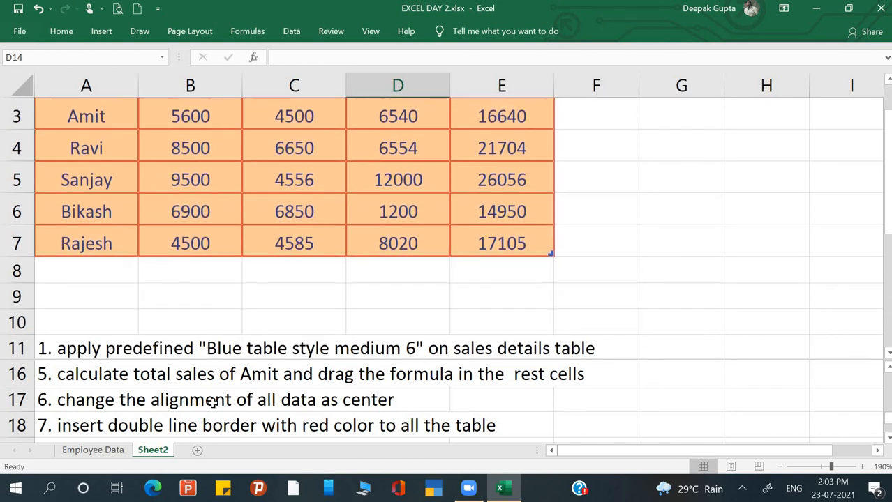
pyautogui.scroll(2, 213, 403)
pyautogui.click(236, 421)
pyautogui.scroll(-2, 230, 419)
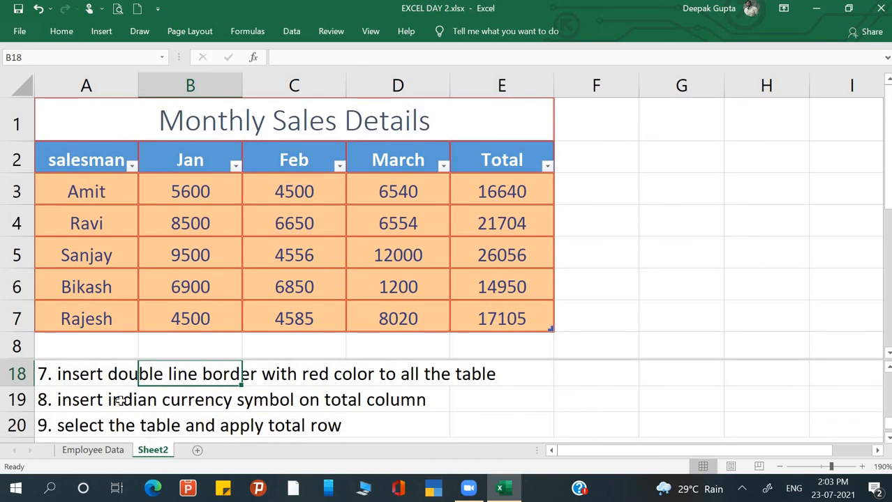
pyautogui.click(120, 400)
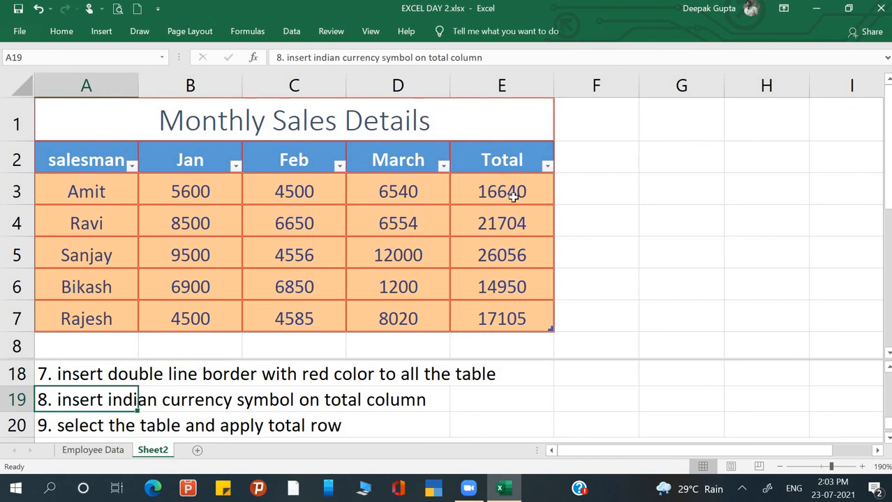
# Format the Total values E3:E7 as Currency with the ₹ English (India) symbol
pyautogui.moveTo(513, 198); pyautogui.dragTo(505, 310)
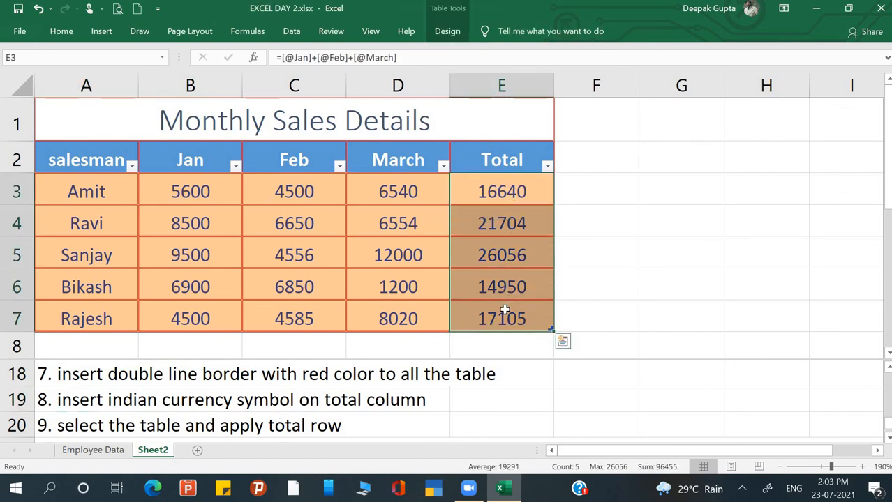
pyautogui.hotkey('ctrl', '1')
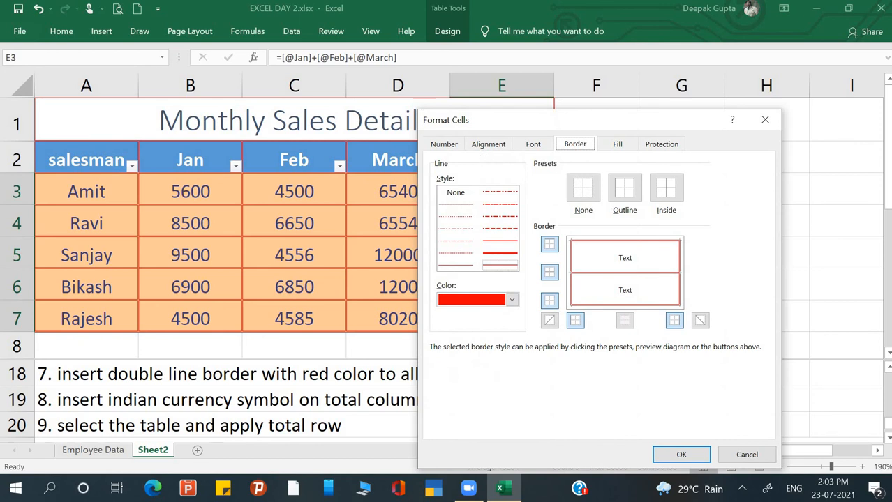
pyautogui.click(444, 144)
pyautogui.click(448, 196)
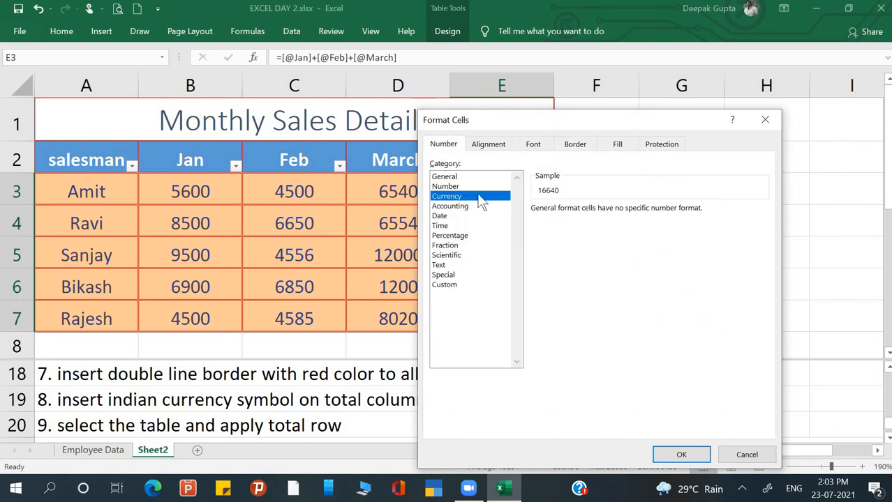
pyautogui.click(610, 230)
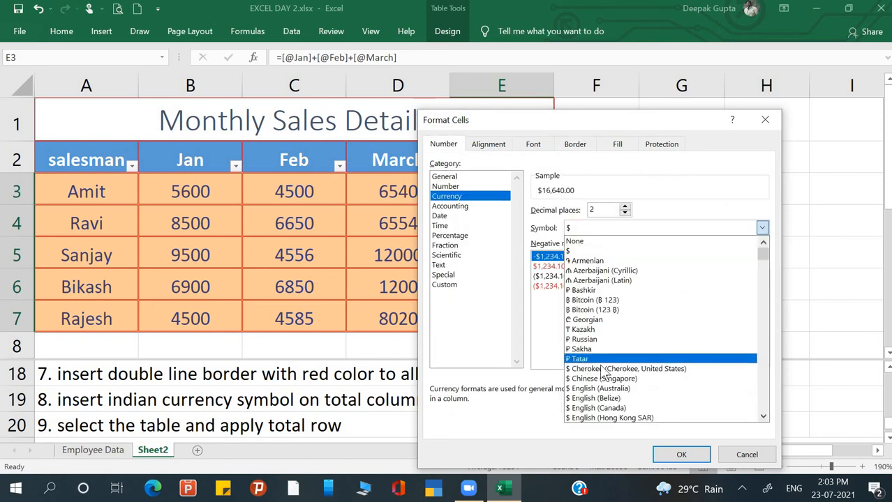
pyautogui.scroll(-6, 602, 374)
pyautogui.scroll(-15, 602, 374)
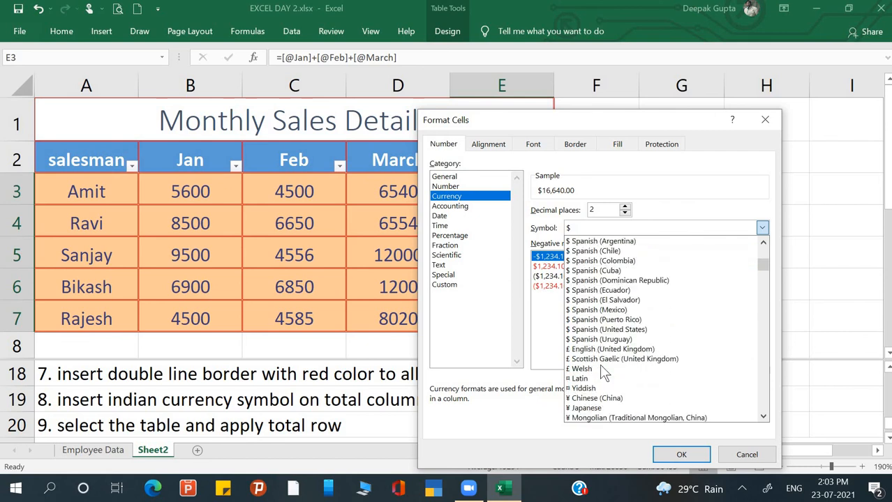
pyautogui.scroll(-15, 603, 374)
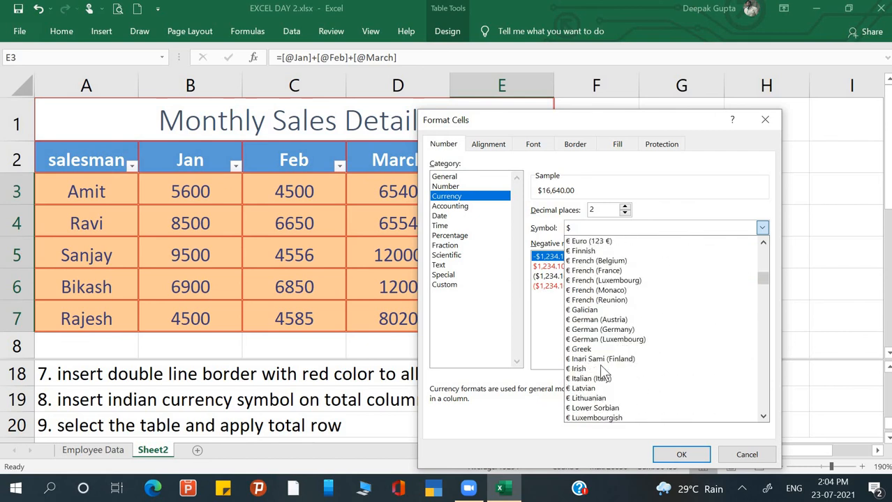
pyautogui.scroll(-5, 602, 373)
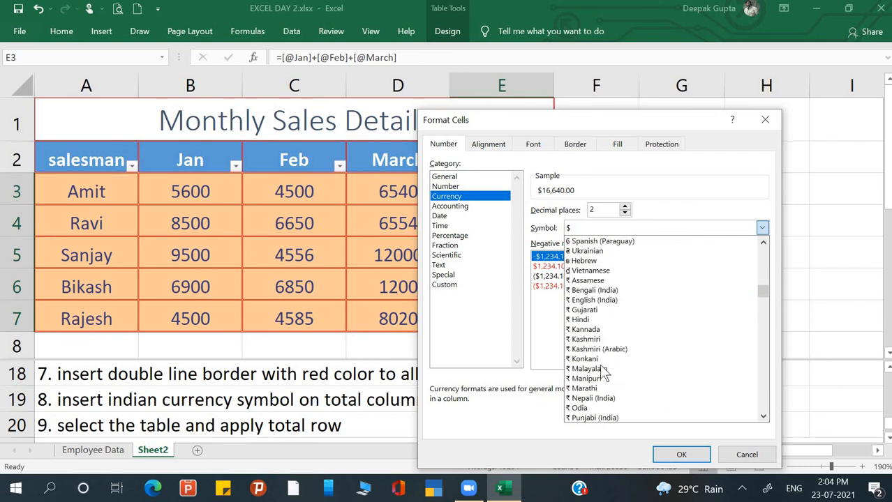
pyautogui.click(593, 301)
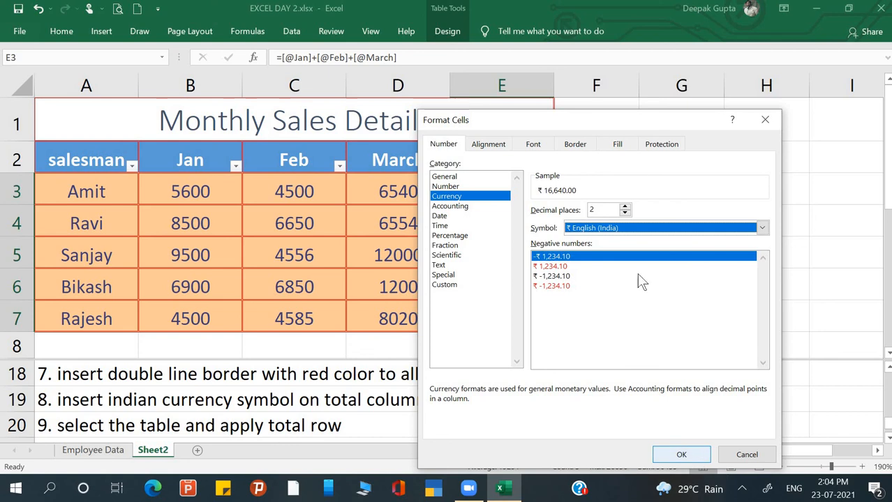
# Set the Total column's currency format to 0 decimal places and apply it
pyautogui.click(626, 213)
pyautogui.click(626, 213)
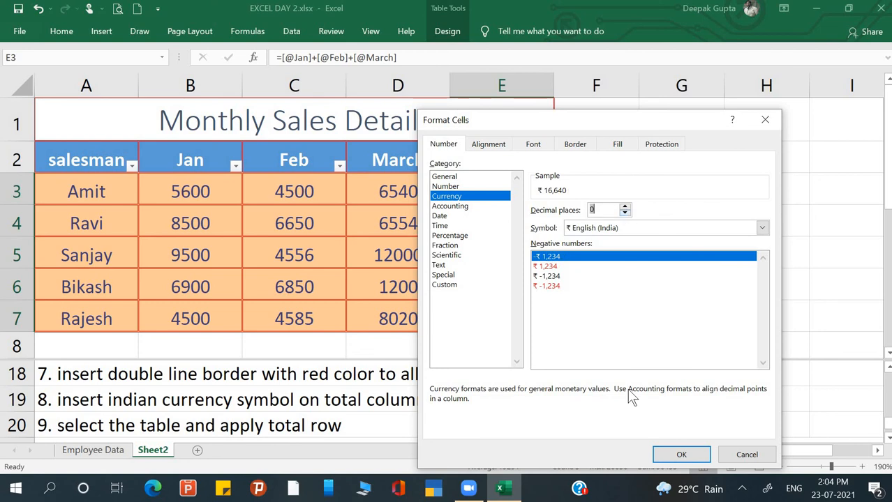
pyautogui.click(677, 452)
pyautogui.click(466, 368)
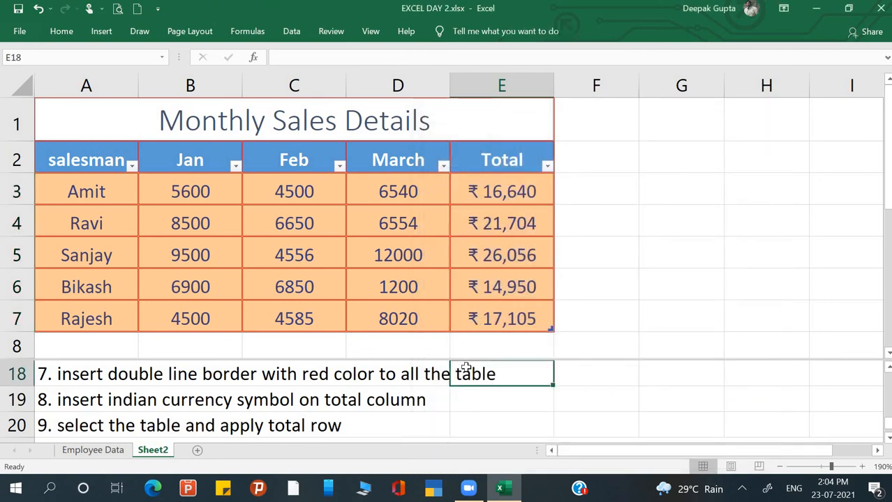
# Follow instruction 9 and enable the Total Row for the monthly sales table
pyautogui.scroll(-2, 466, 367)
pyautogui.scroll(1, 466, 367)
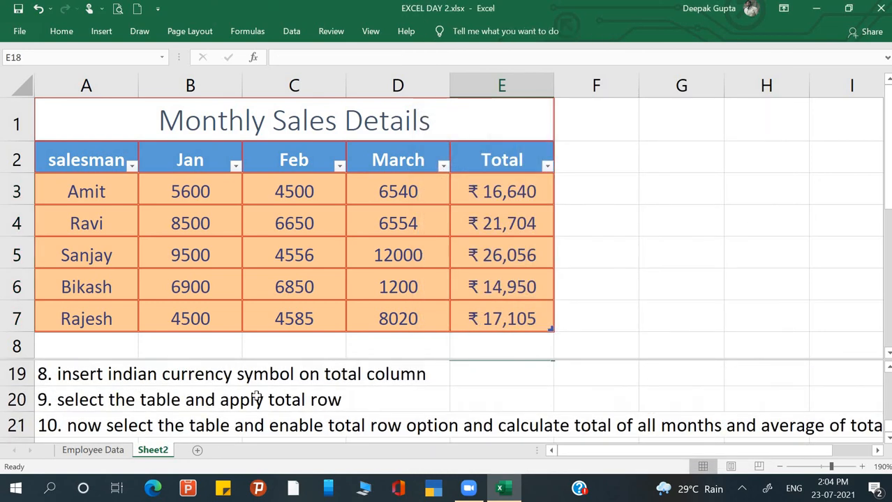
pyautogui.click(103, 402)
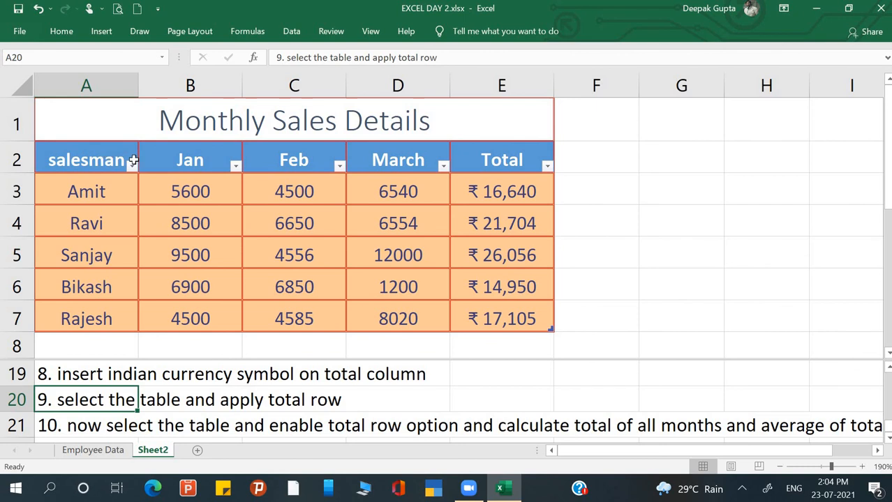
pyautogui.moveTo(124, 159); pyautogui.dragTo(497, 317)
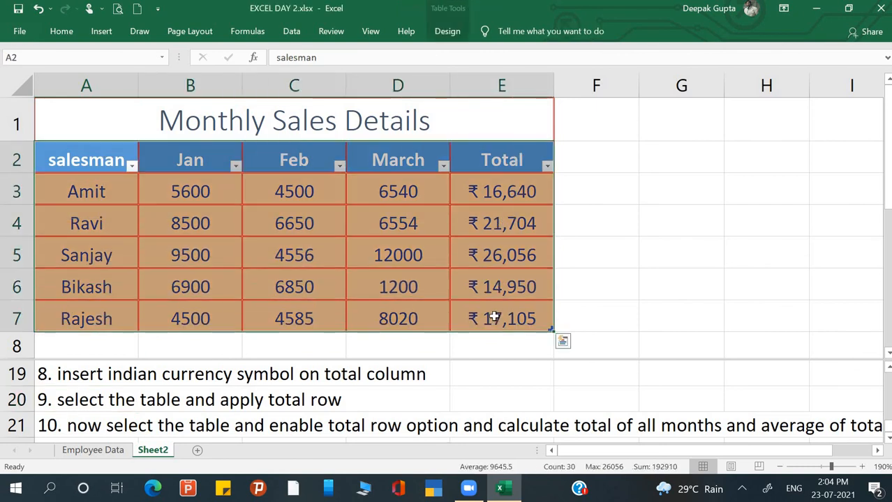
pyautogui.click(265, 256)
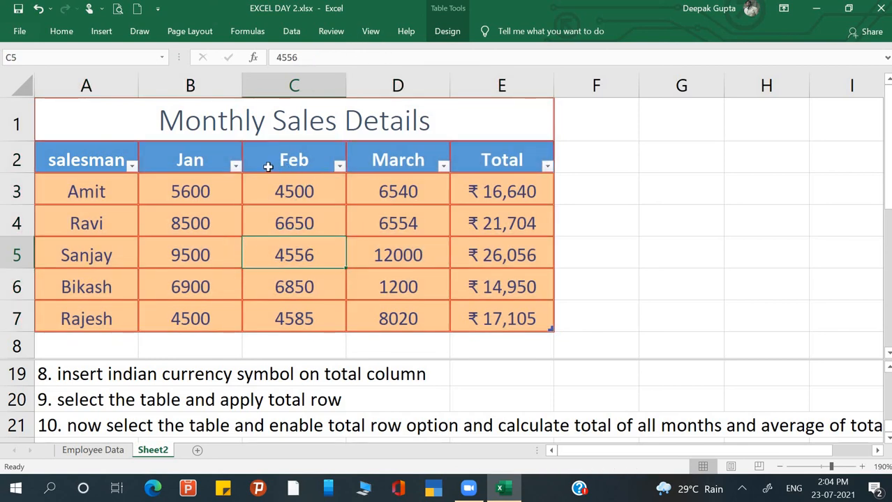
pyautogui.click(318, 159)
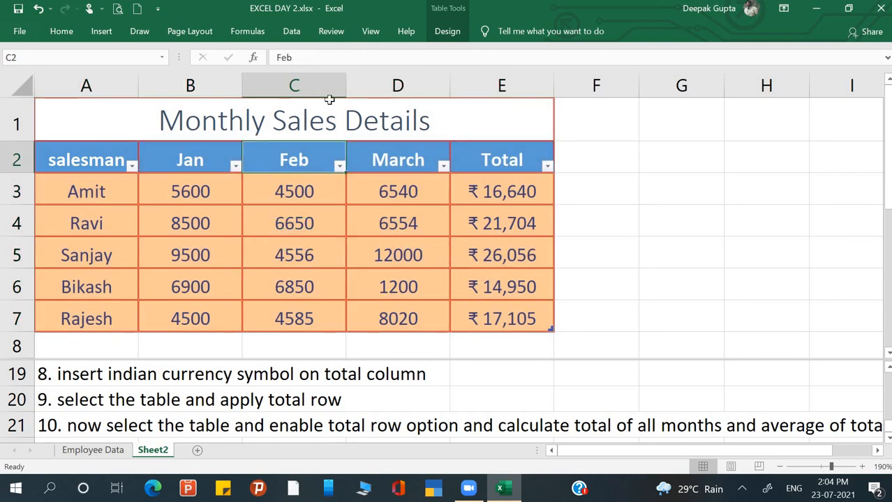
pyautogui.click(448, 32)
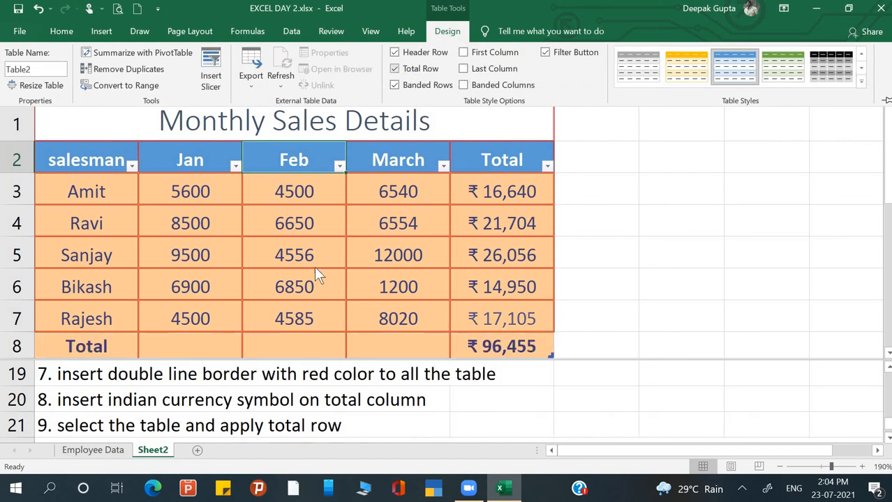
# Read instruction 10 in full to its end in the lower pane
pyautogui.click(276, 416)
pyautogui.scroll(-1, 275, 416)
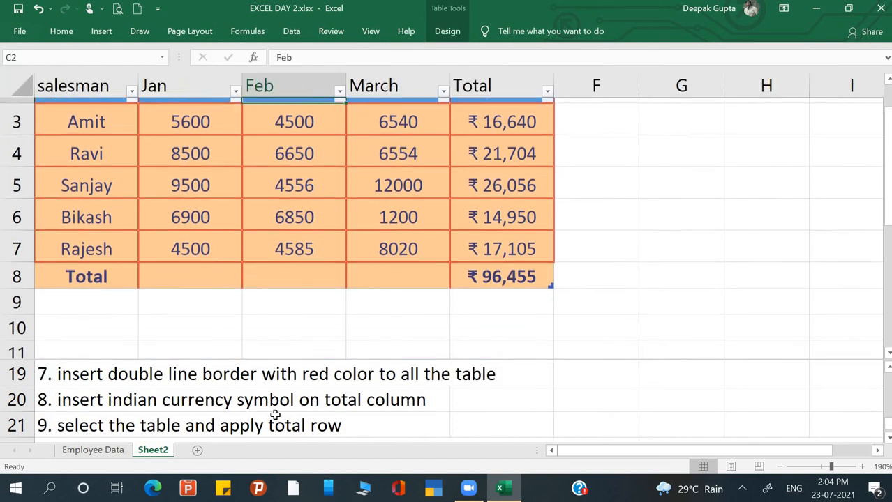
pyautogui.scroll(1, 275, 416)
pyautogui.click(244, 432)
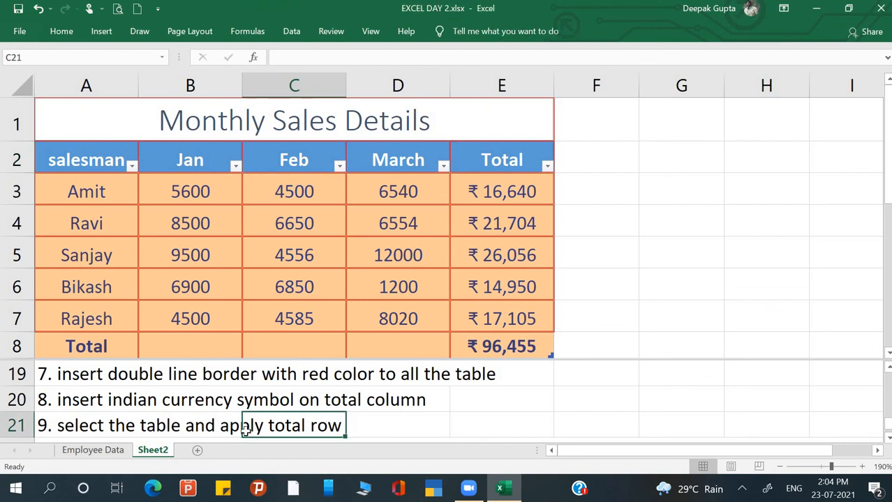
pyautogui.scroll(-1, 245, 431)
pyautogui.scroll(1, 245, 431)
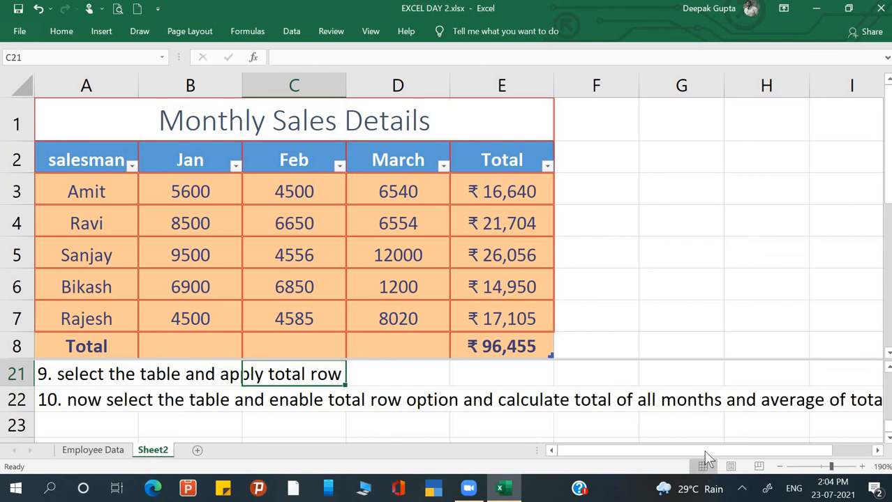
pyautogui.moveTo(704, 450); pyautogui.dragTo(738, 454)
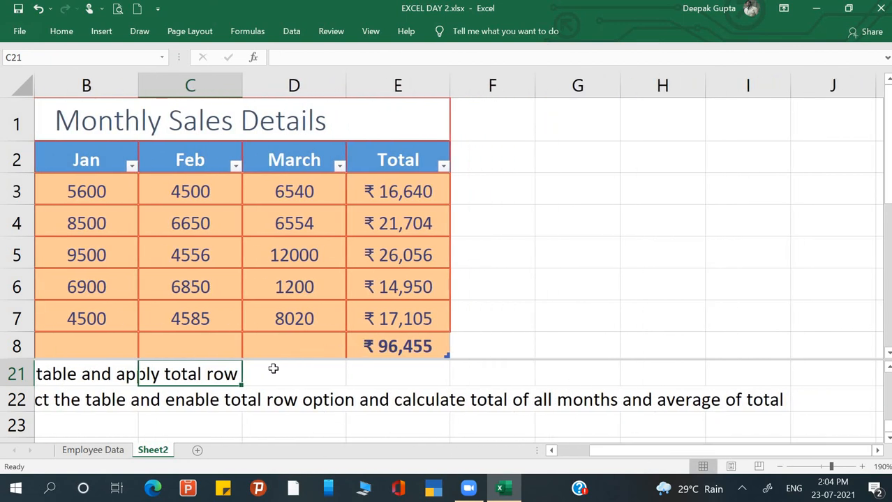
pyautogui.moveTo(639, 455); pyautogui.dragTo(615, 455)
# Set the total row to Sum for the Jan, Feb and March columns in B8:D8
pyautogui.click(214, 340)
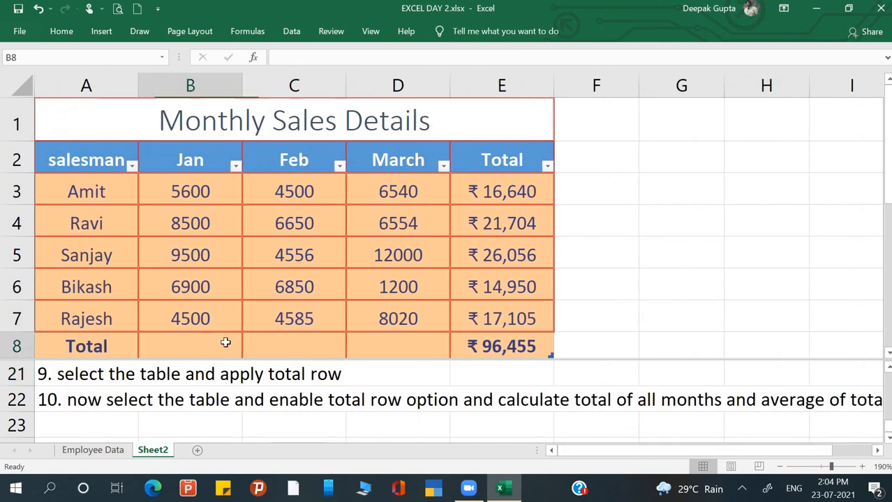
pyautogui.click(247, 352)
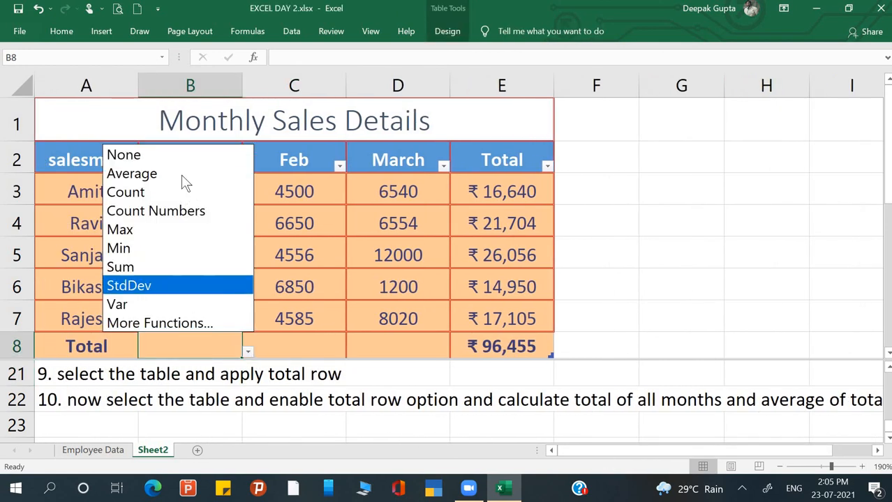
pyautogui.click(164, 268)
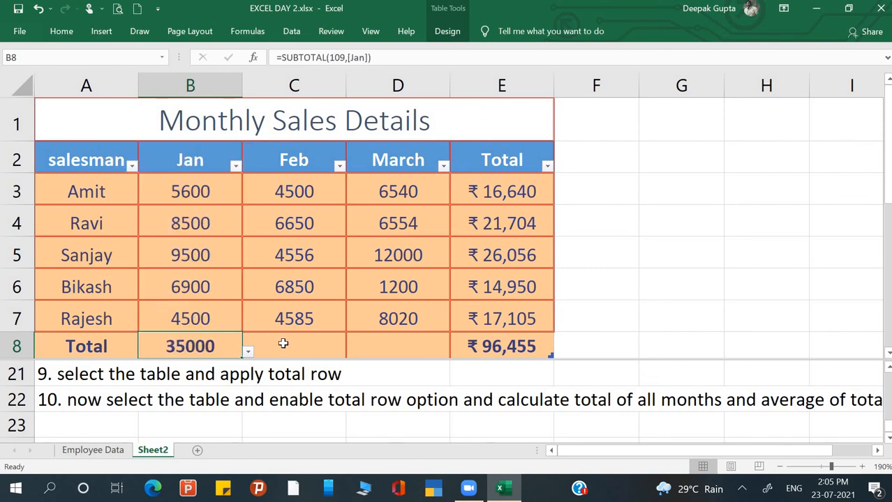
pyautogui.click(328, 351)
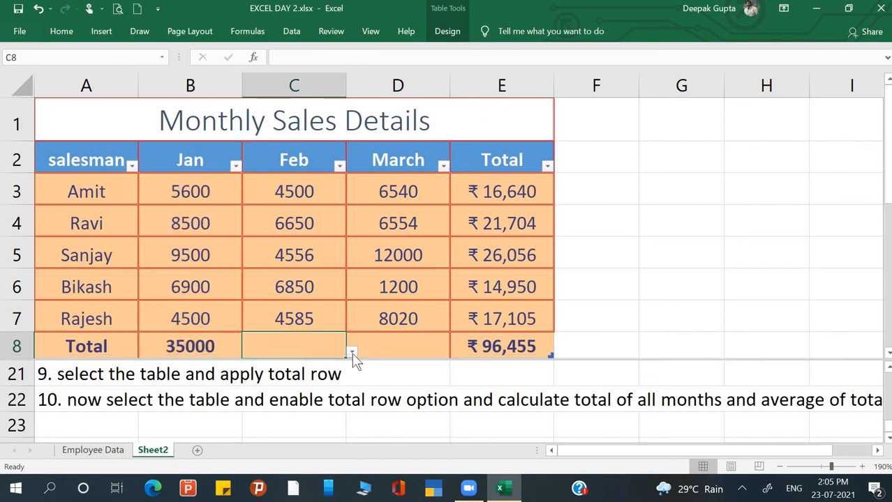
pyautogui.click(353, 354)
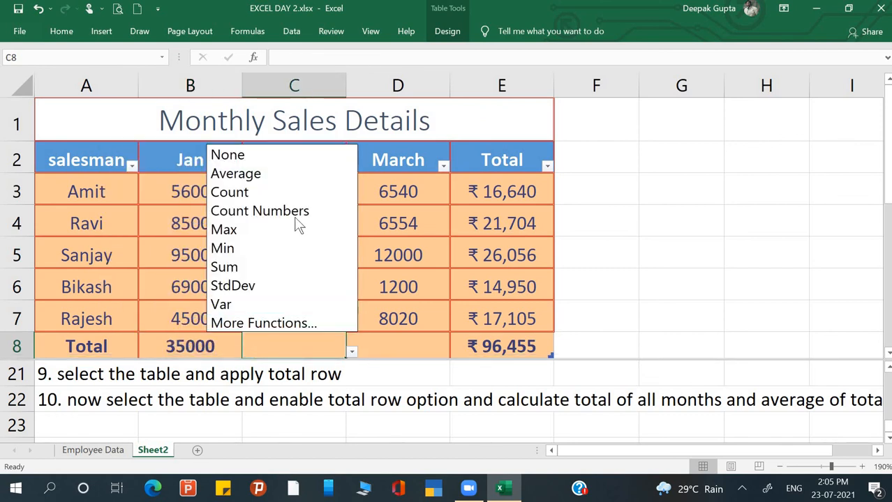
pyautogui.click(285, 267)
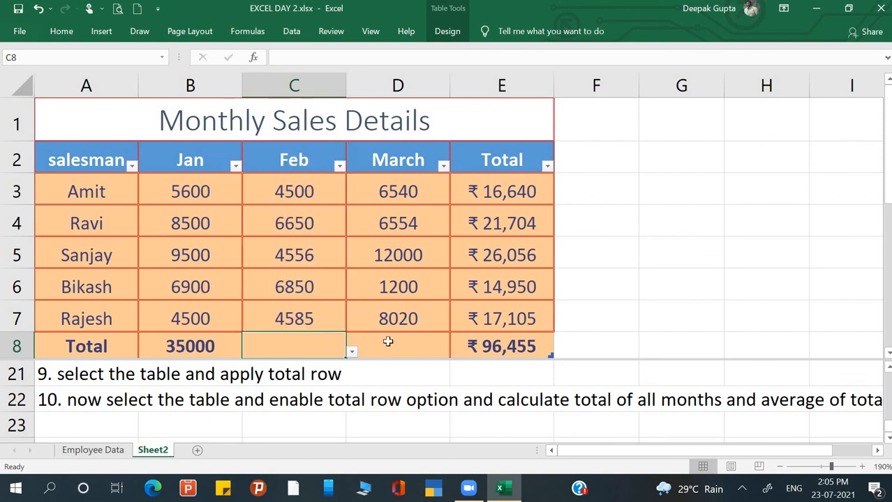
pyautogui.click(434, 350)
pyautogui.click(455, 352)
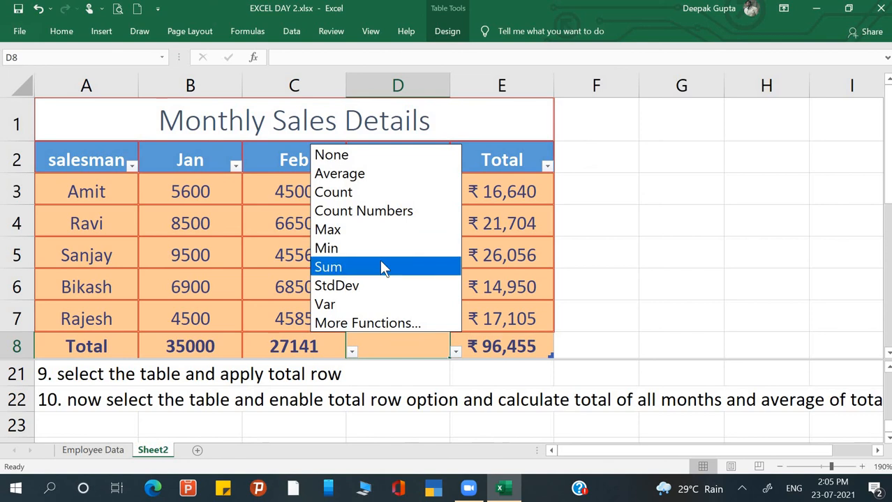
pyautogui.click(398, 266)
pyautogui.click(498, 353)
pyautogui.doubleClick(498, 352)
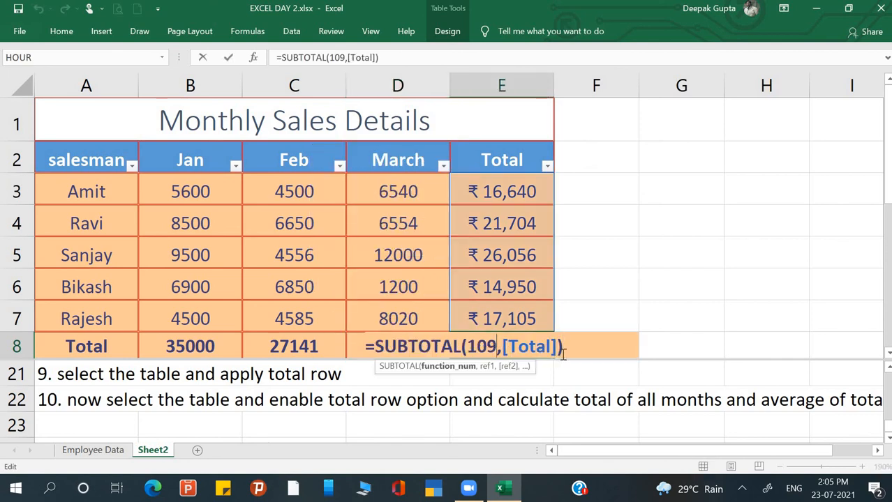
pyautogui.click(674, 276)
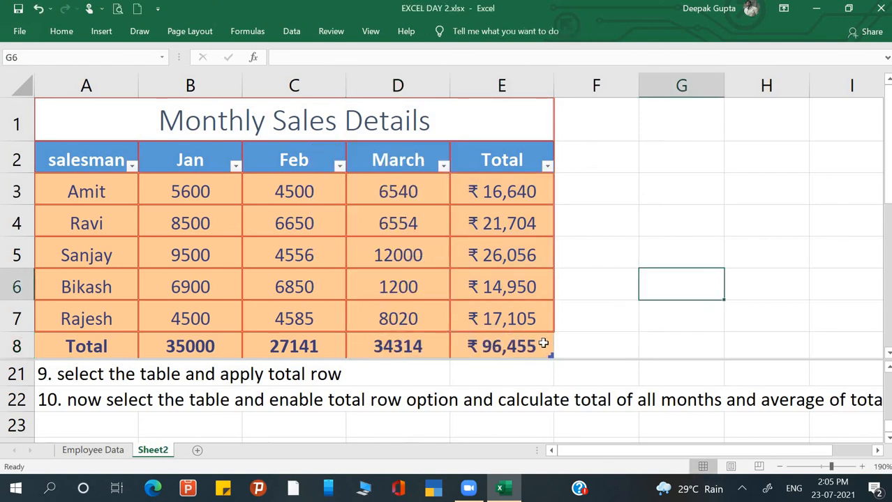
# Change the total row function of the Total column in E8 to Average
pyautogui.click(541, 345)
pyautogui.click(559, 352)
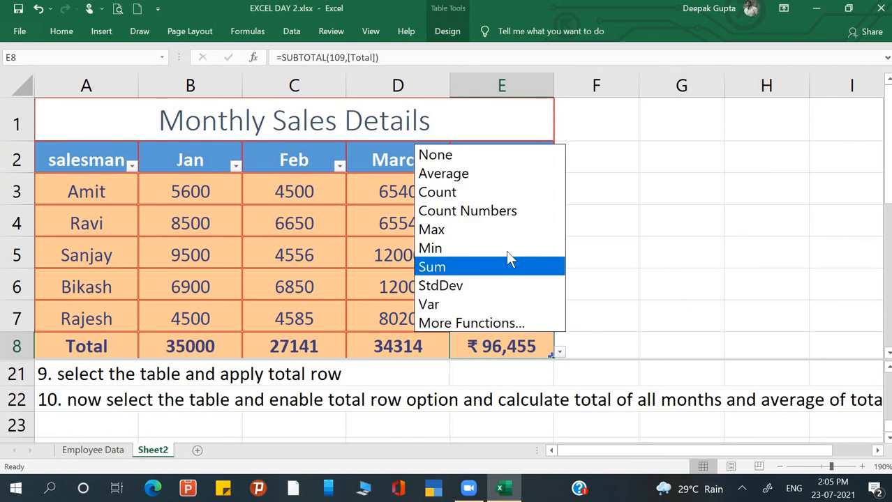
pyautogui.click(497, 173)
pyautogui.click(643, 231)
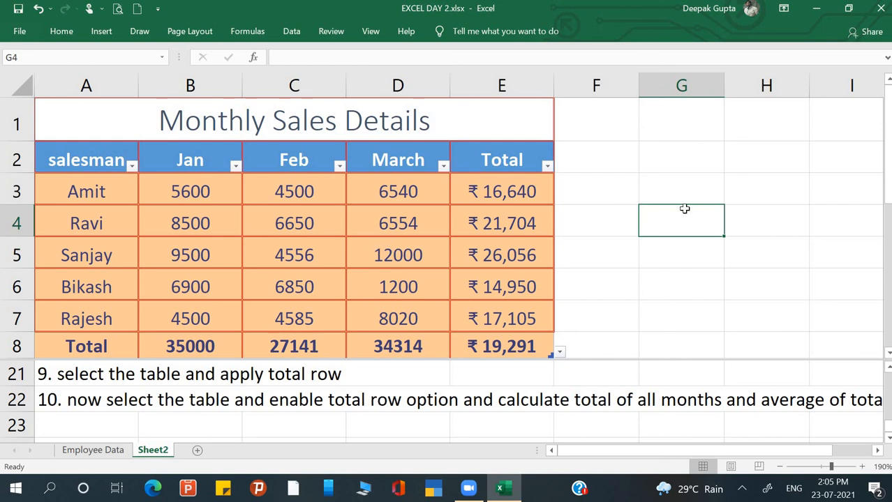
pyautogui.press('Up')
pyautogui.press('Up')
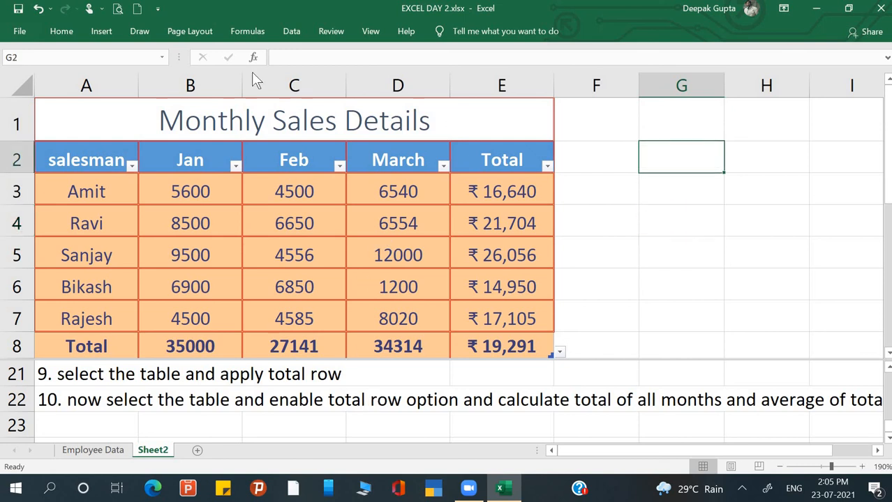
pyautogui.click(62, 31)
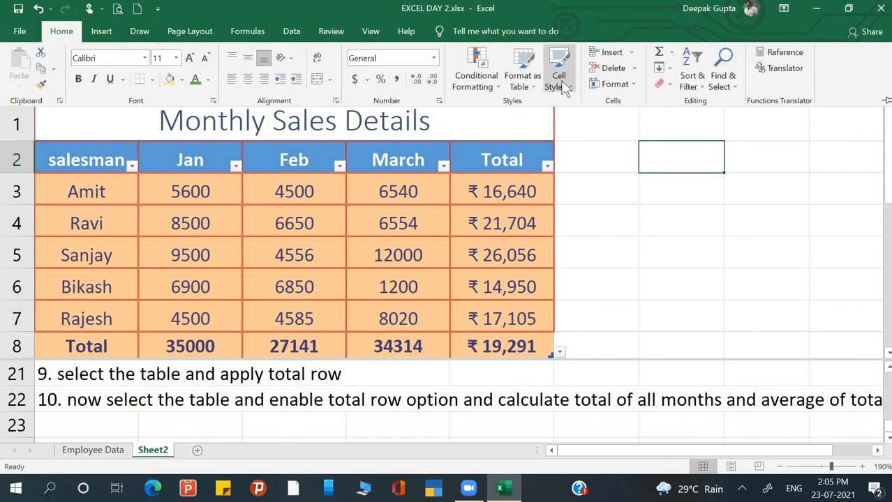
pyautogui.click(608, 245)
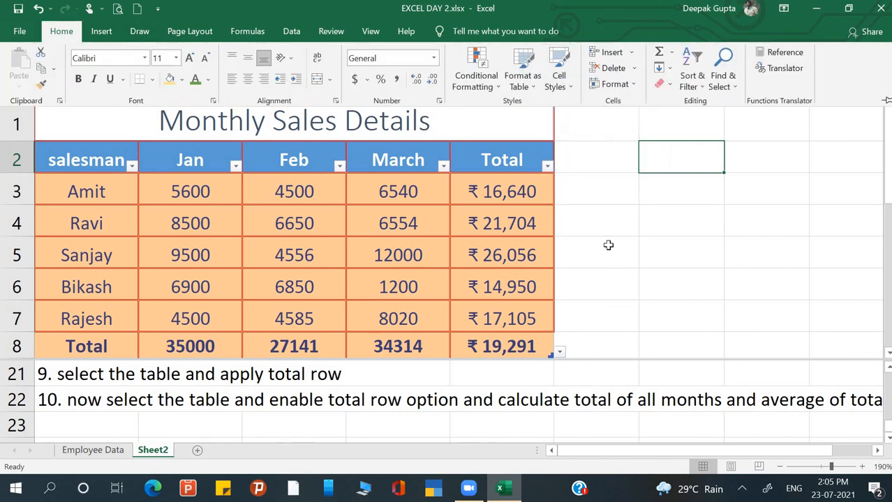
# Open the Employee Data sheet with the Account Details table
pyautogui.click(93, 450)
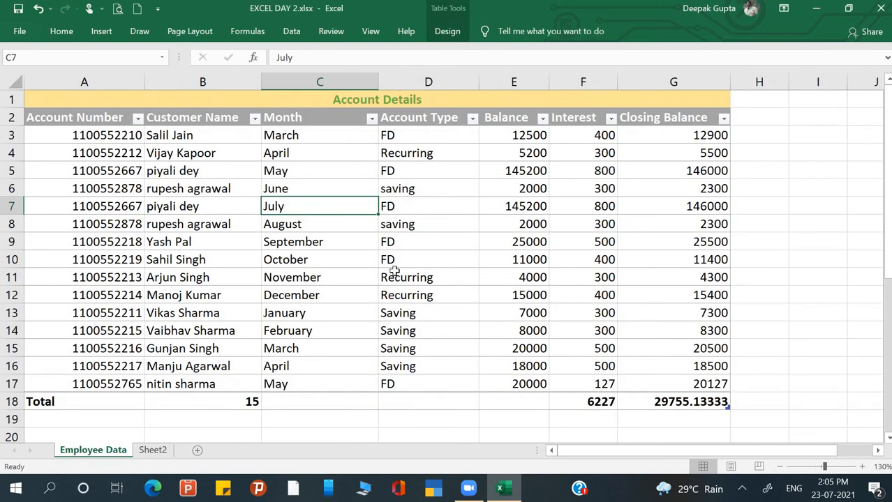